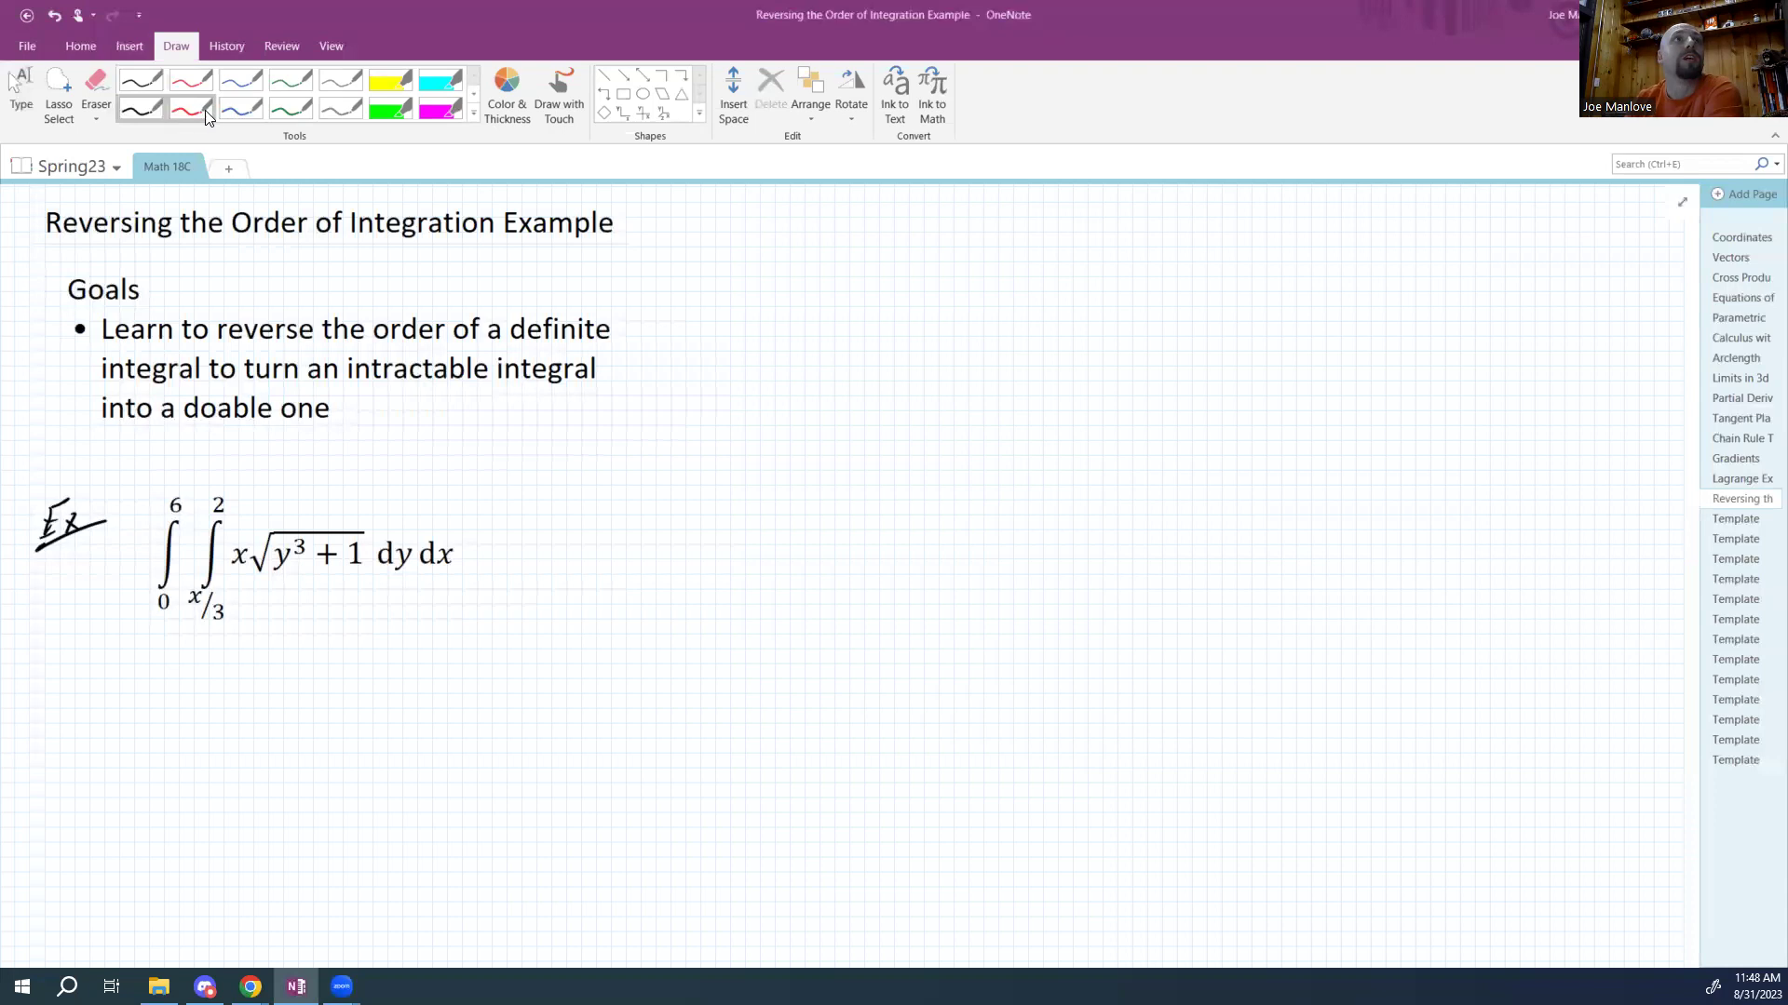
Select the green pen in the Draw tab's pen gallery.
click(290, 108)
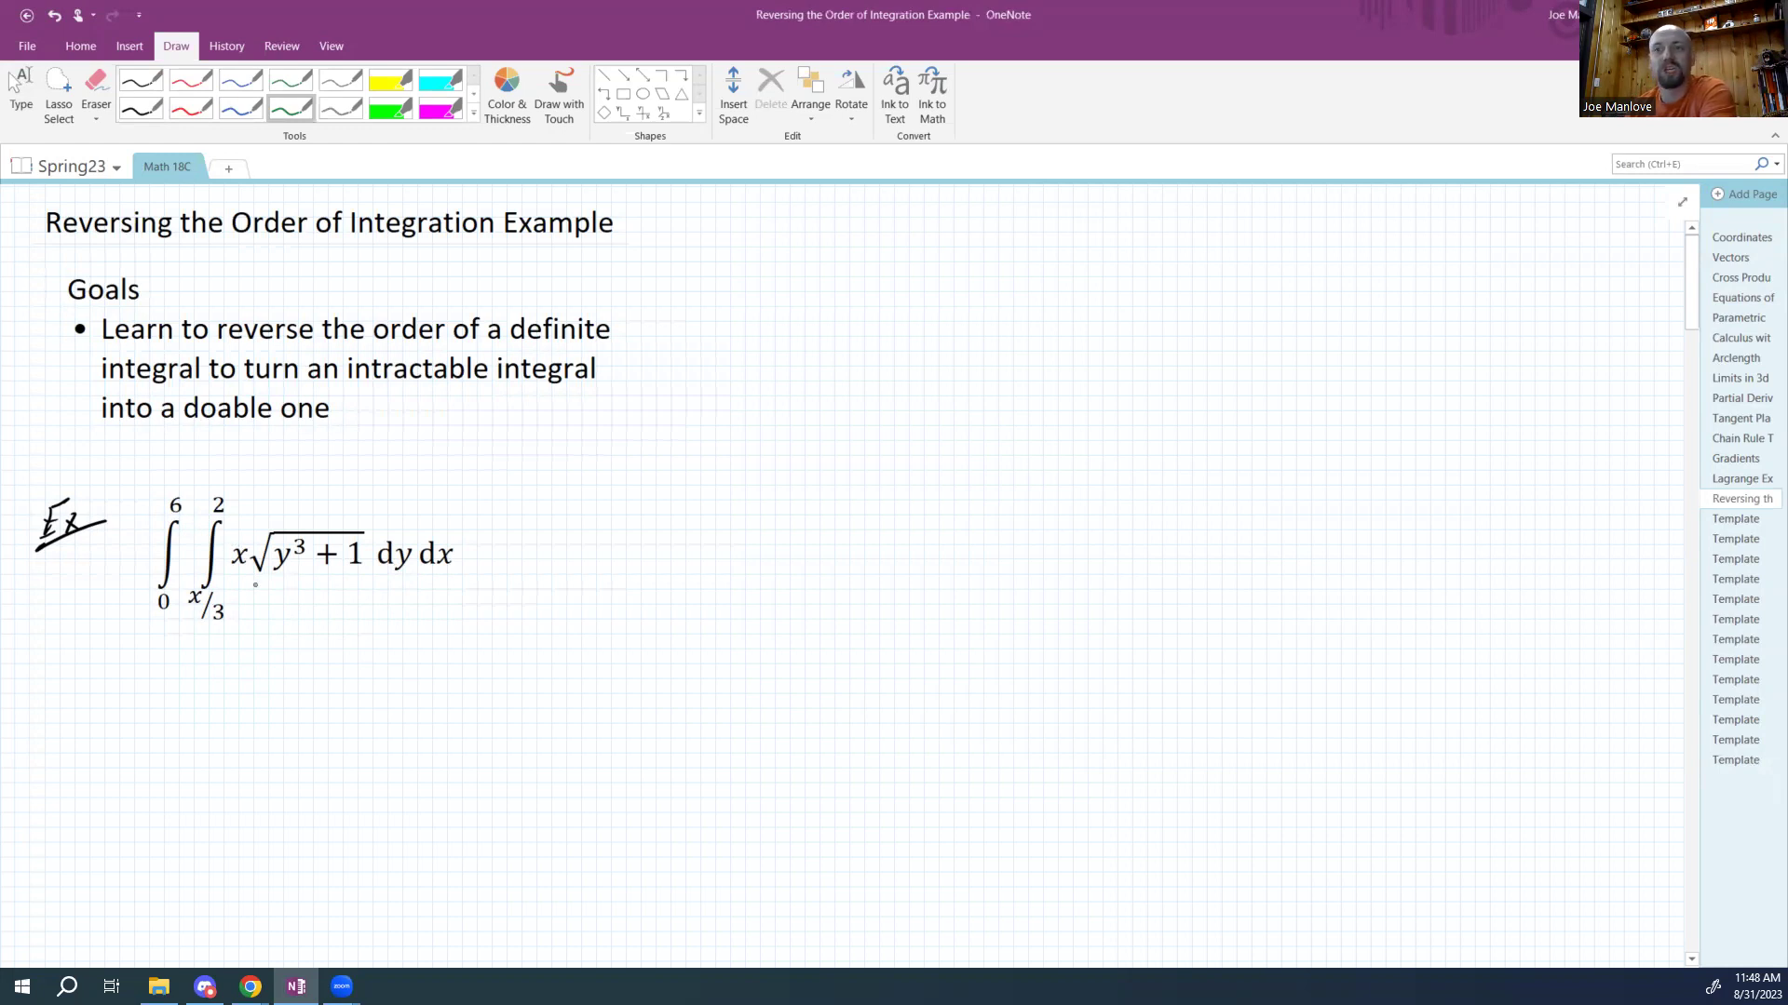
drag(239, 540, 204, 552)
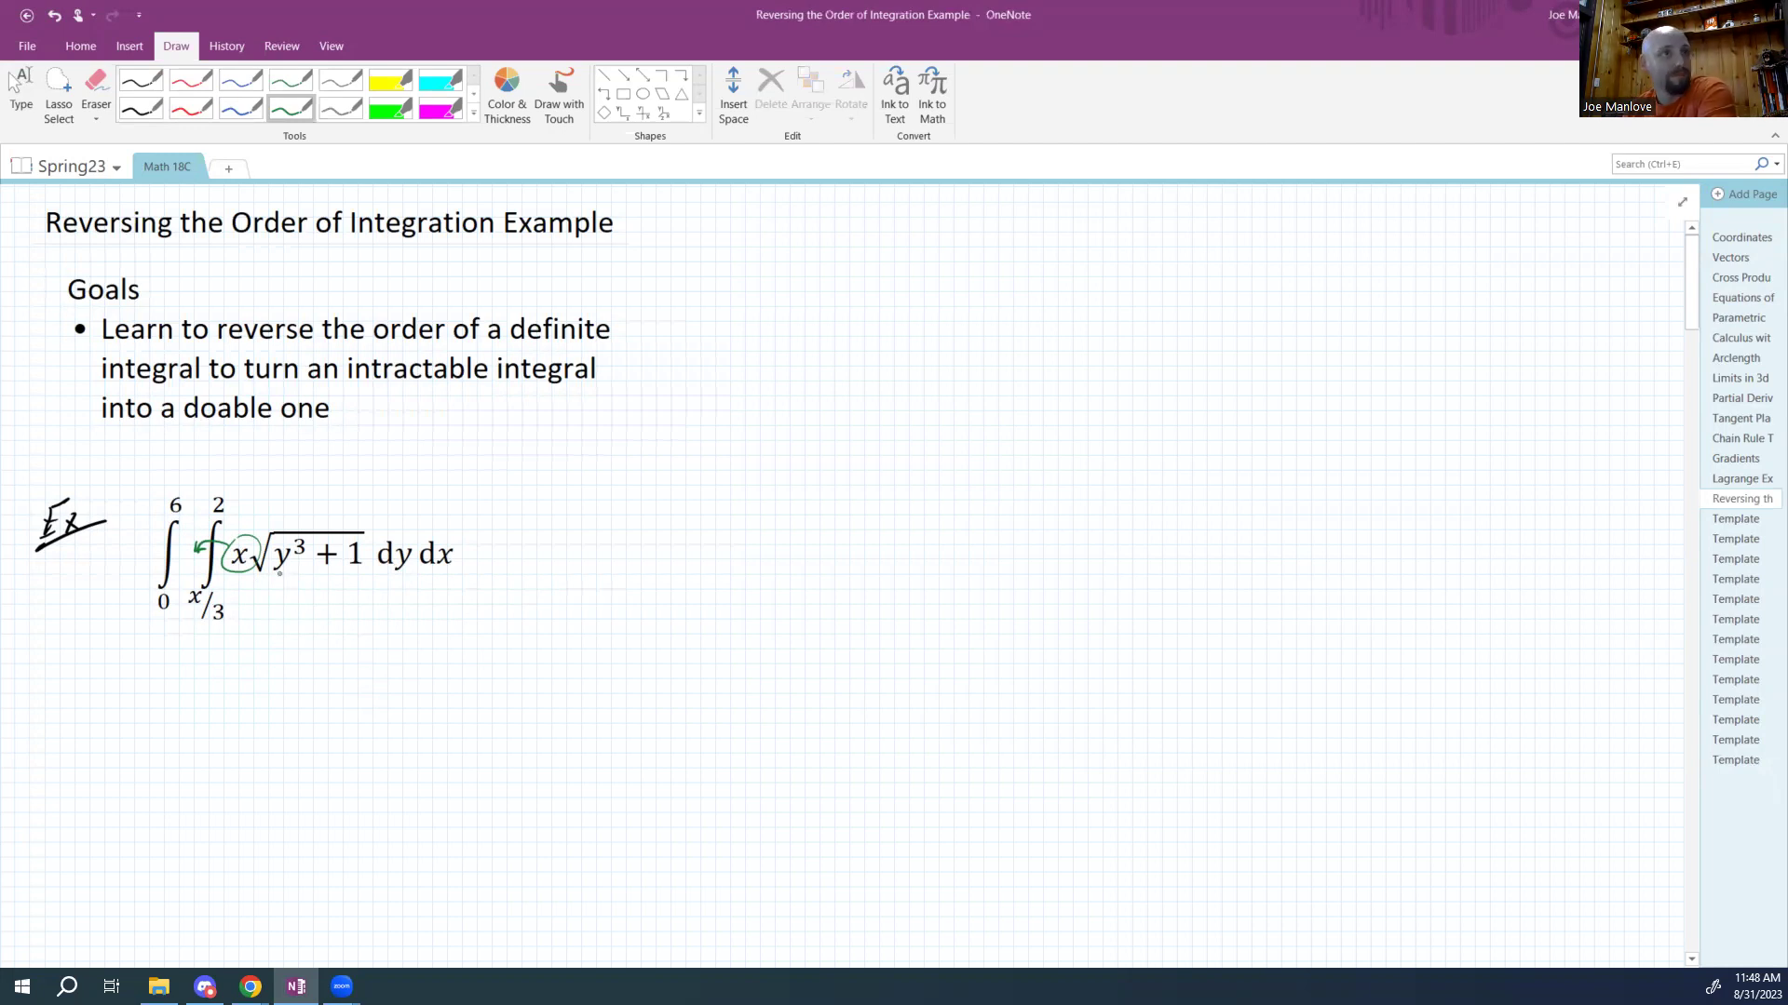
drag(269, 577, 359, 576)
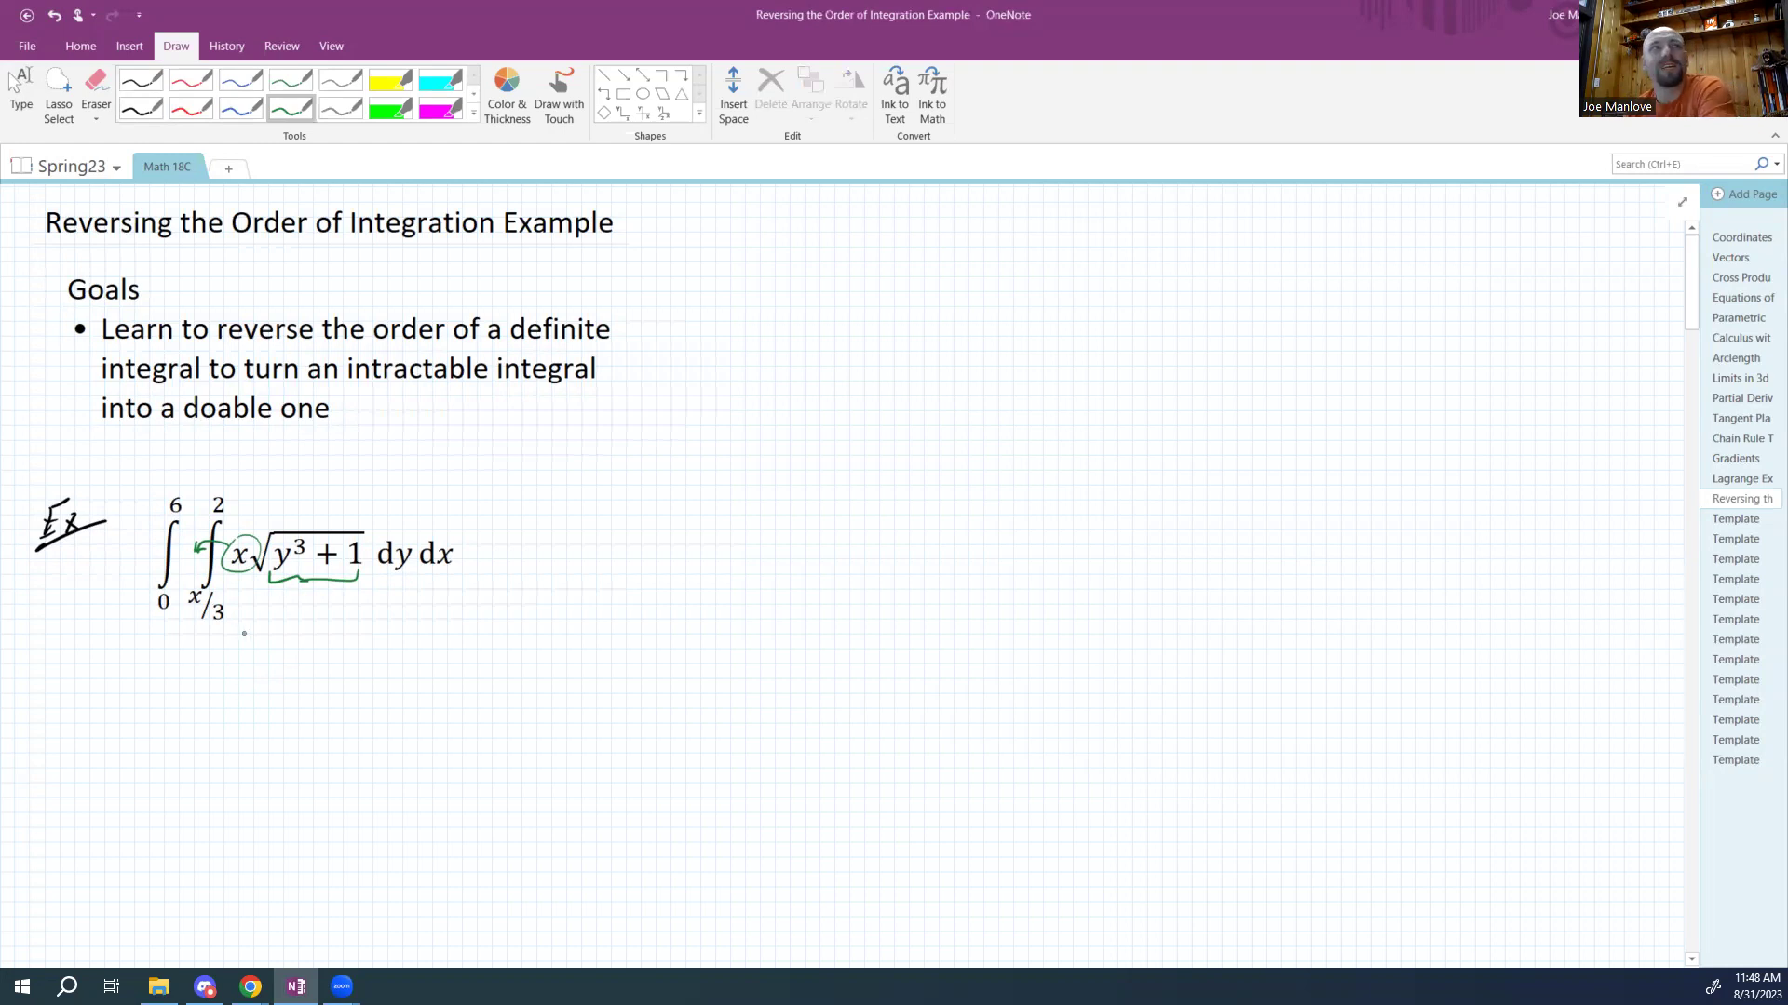
drag(250, 651, 289, 654)
mouse_move(276, 662)
mouse_down()
mouse_move(307, 680)
mouse_move(326, 650)
mouse_move(349, 663)
mouse_up()
drag(364, 641, 367, 657)
mouse_move(256, 712)
mouse_down()
mouse_move(255, 729)
mouse_move(286, 724)
mouse_up()
mouse_move(287, 708)
mouse_down()
mouse_move(353, 738)
mouse_move(331, 738)
mouse_move(343, 699)
mouse_move(320, 725)
mouse_move(350, 738)
mouse_move(406, 693)
mouse_up()
drag(410, 710, 415, 736)
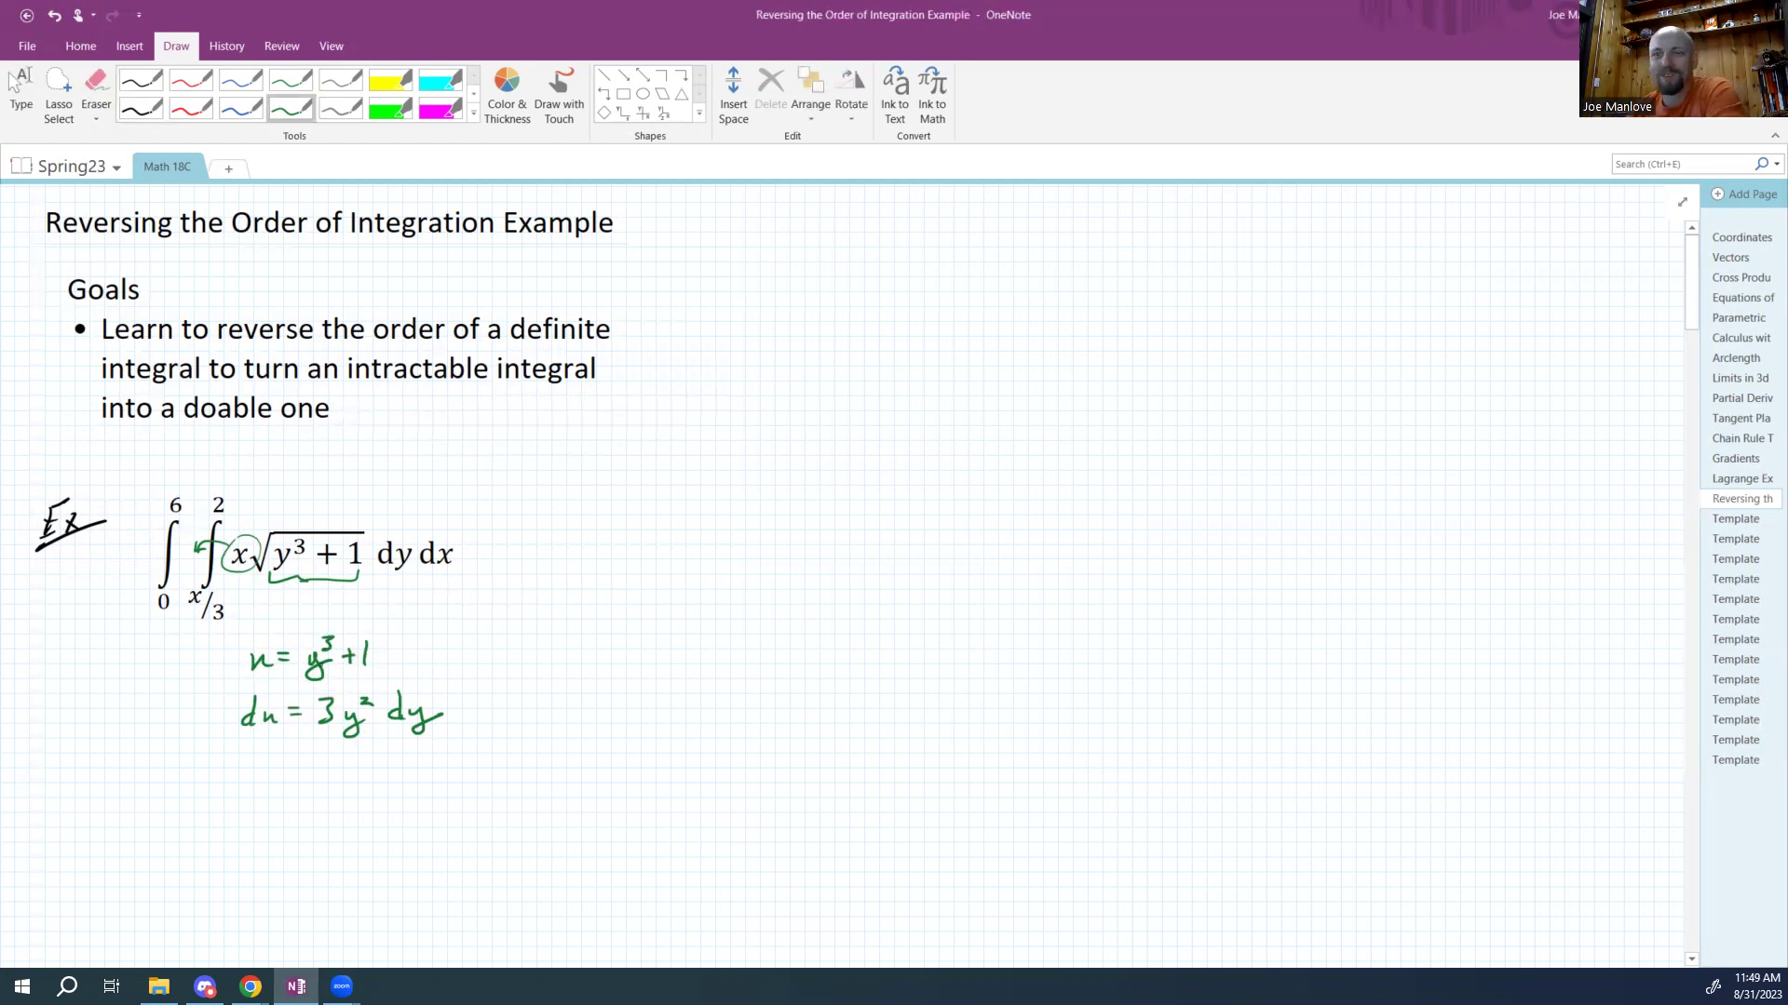
mouse_move(251, 659)
mouse_down()
mouse_move(428, 668)
mouse_move(294, 717)
mouse_move(349, 735)
mouse_up()
mouse_move(358, 579)
mouse_down()
mouse_move(247, 556)
mouse_move(233, 577)
mouse_up()
Go back to the green pen, deselect the integral equation, and erase the stray ink dot.
click(233, 577)
click(324, 676)
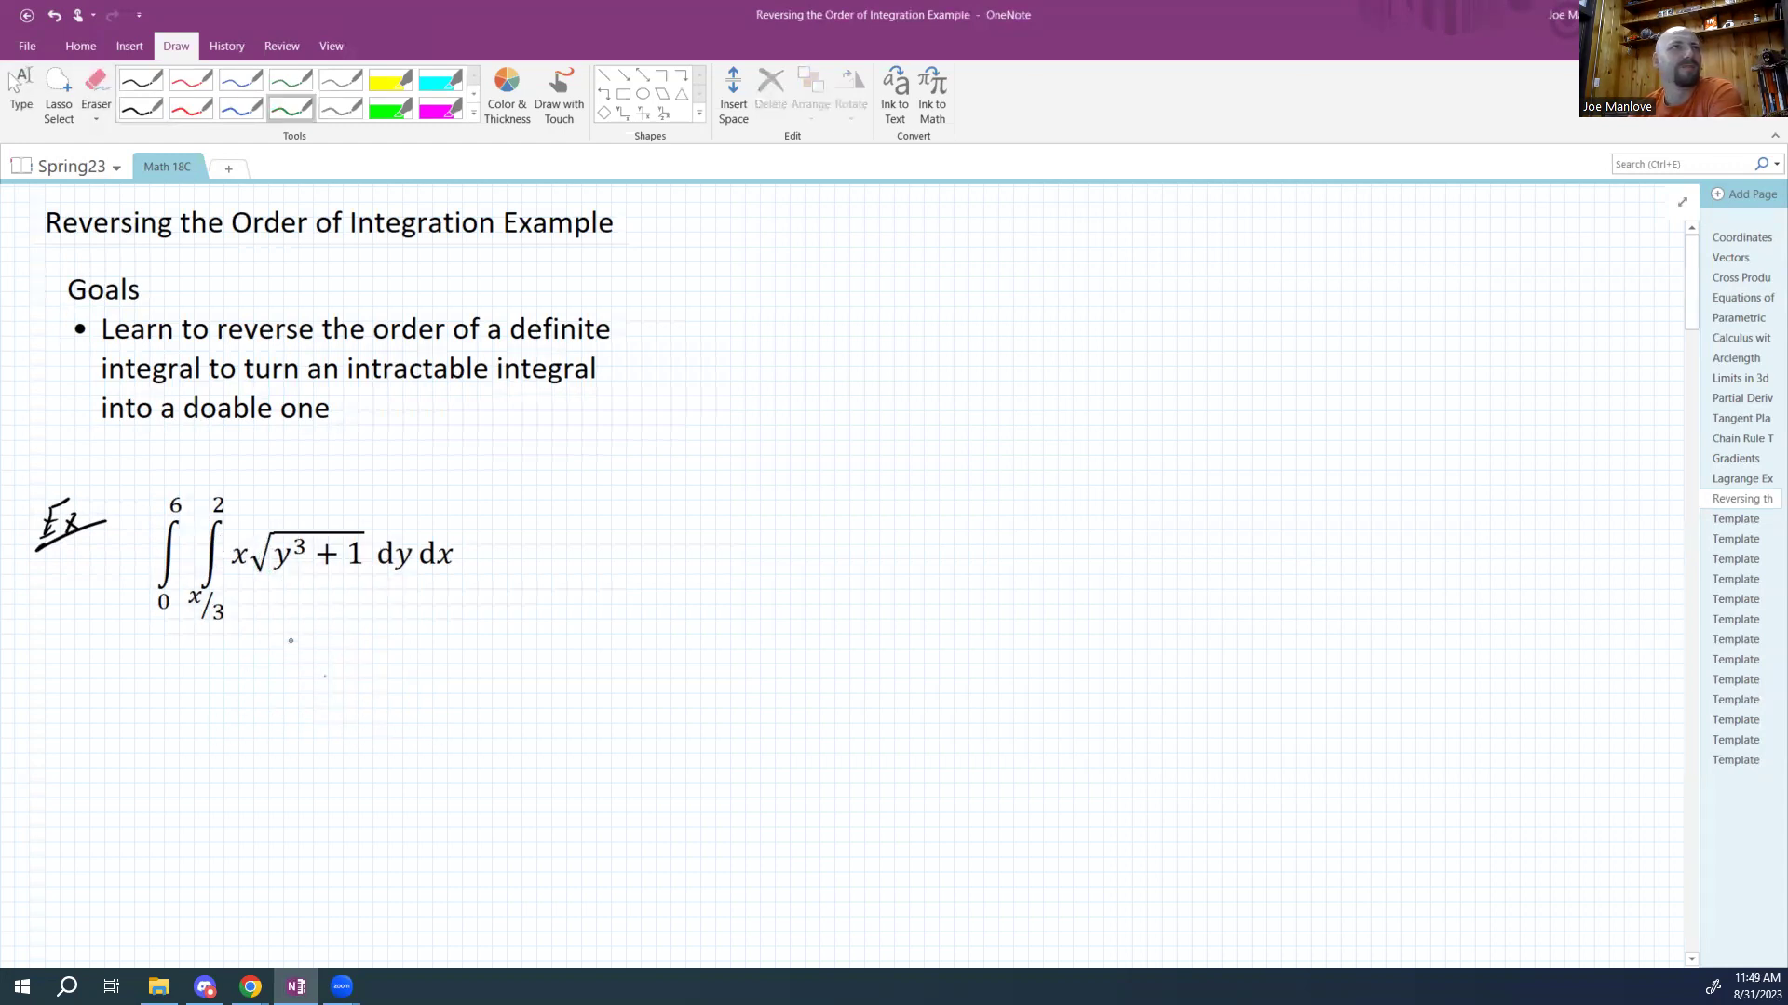
click(324, 676)
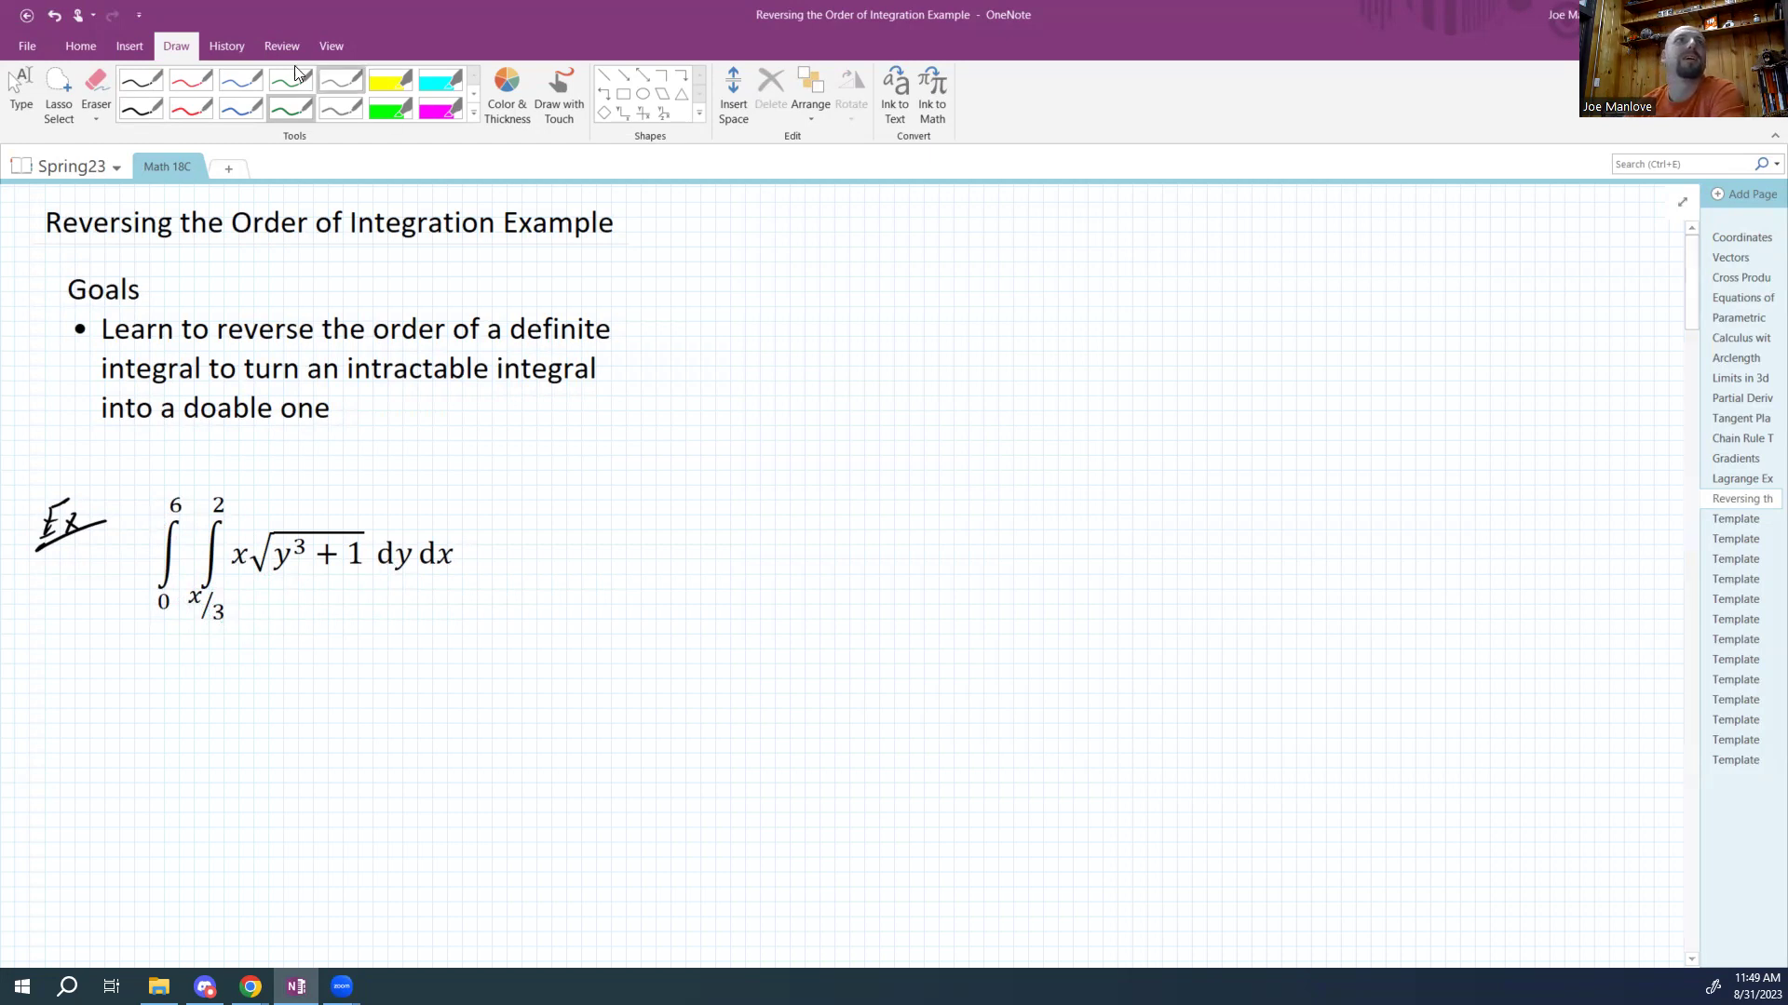
Insert coordinate axes beside the integral and label its x/3 and 2 limits as y bounds.
click(626, 116)
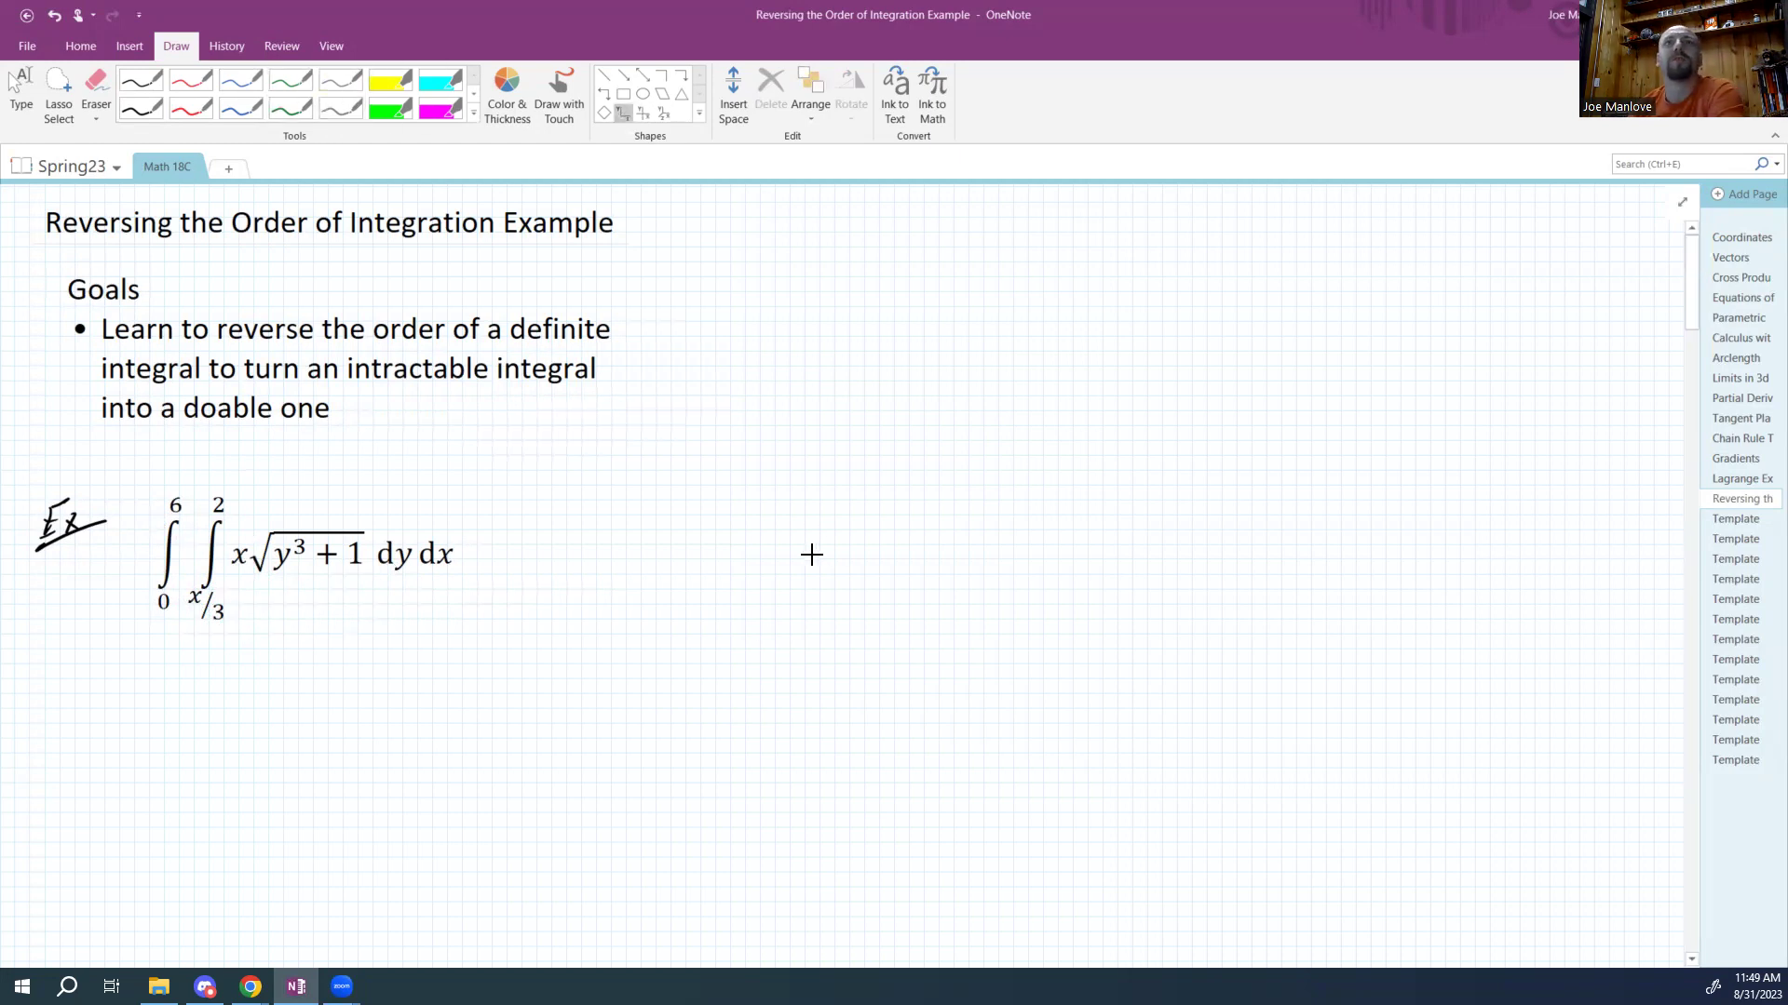
mouse_move(804, 315)
mouse_down()
mouse_move(1017, 531)
mouse_move(1051, 536)
mouse_up()
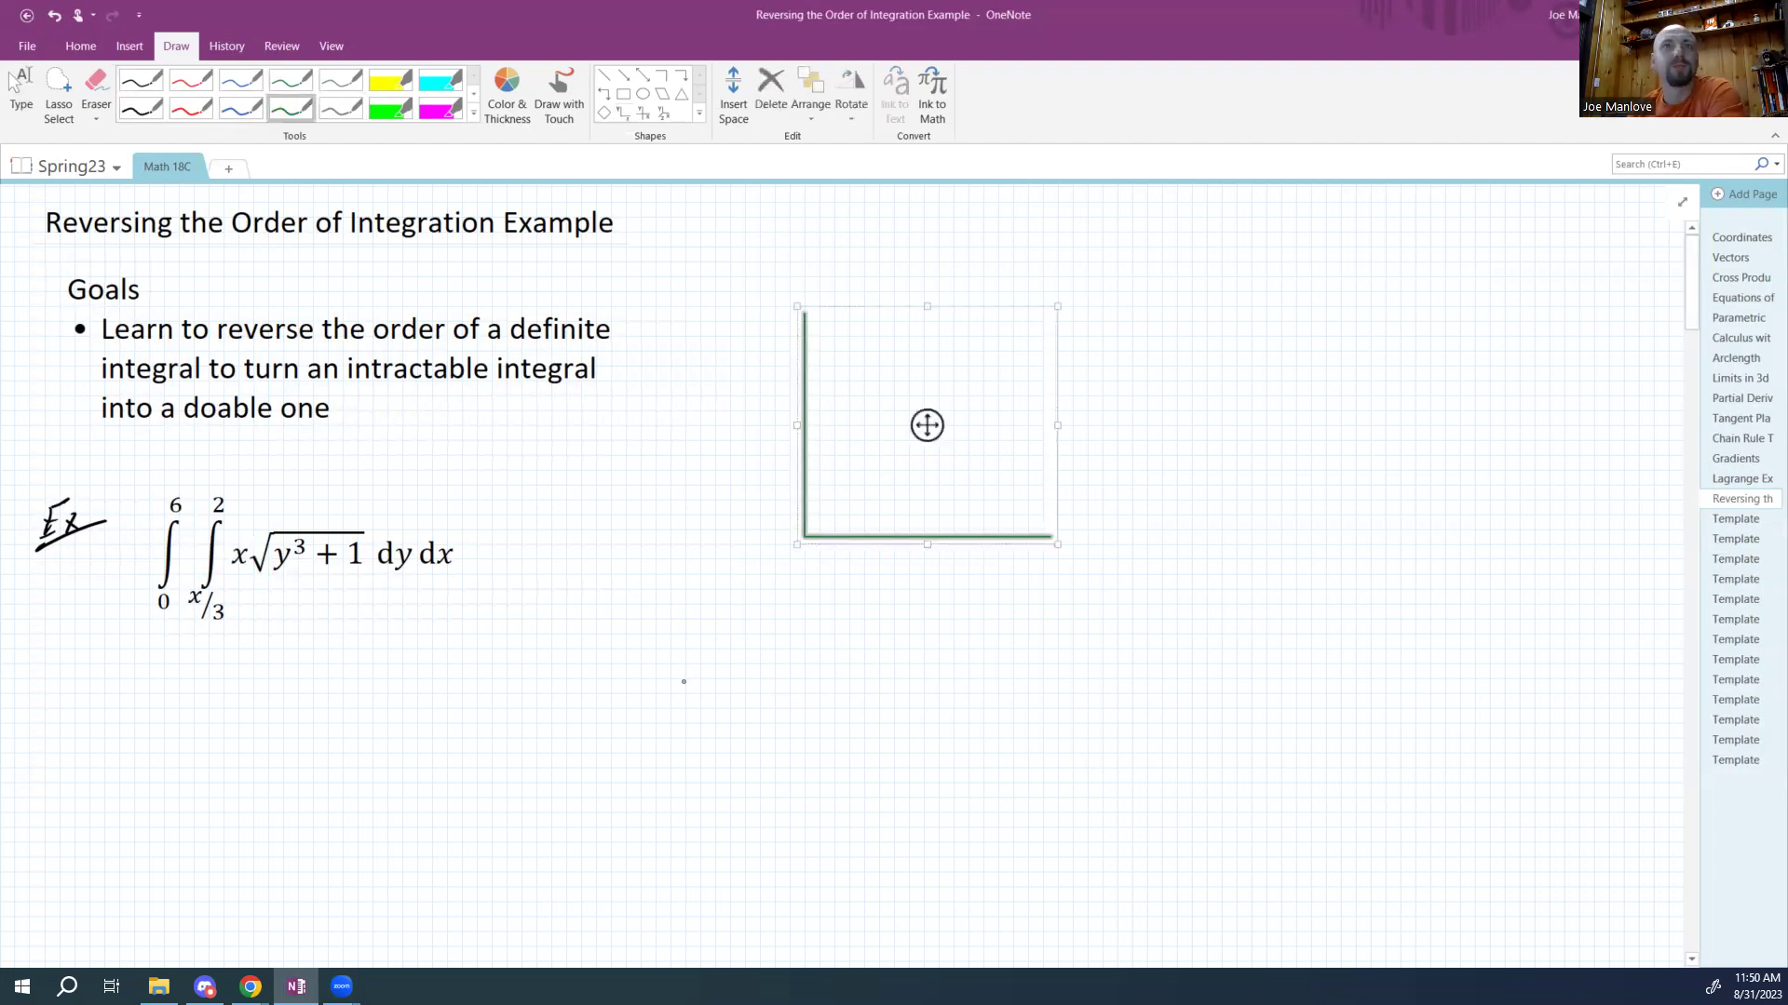
click(504, 614)
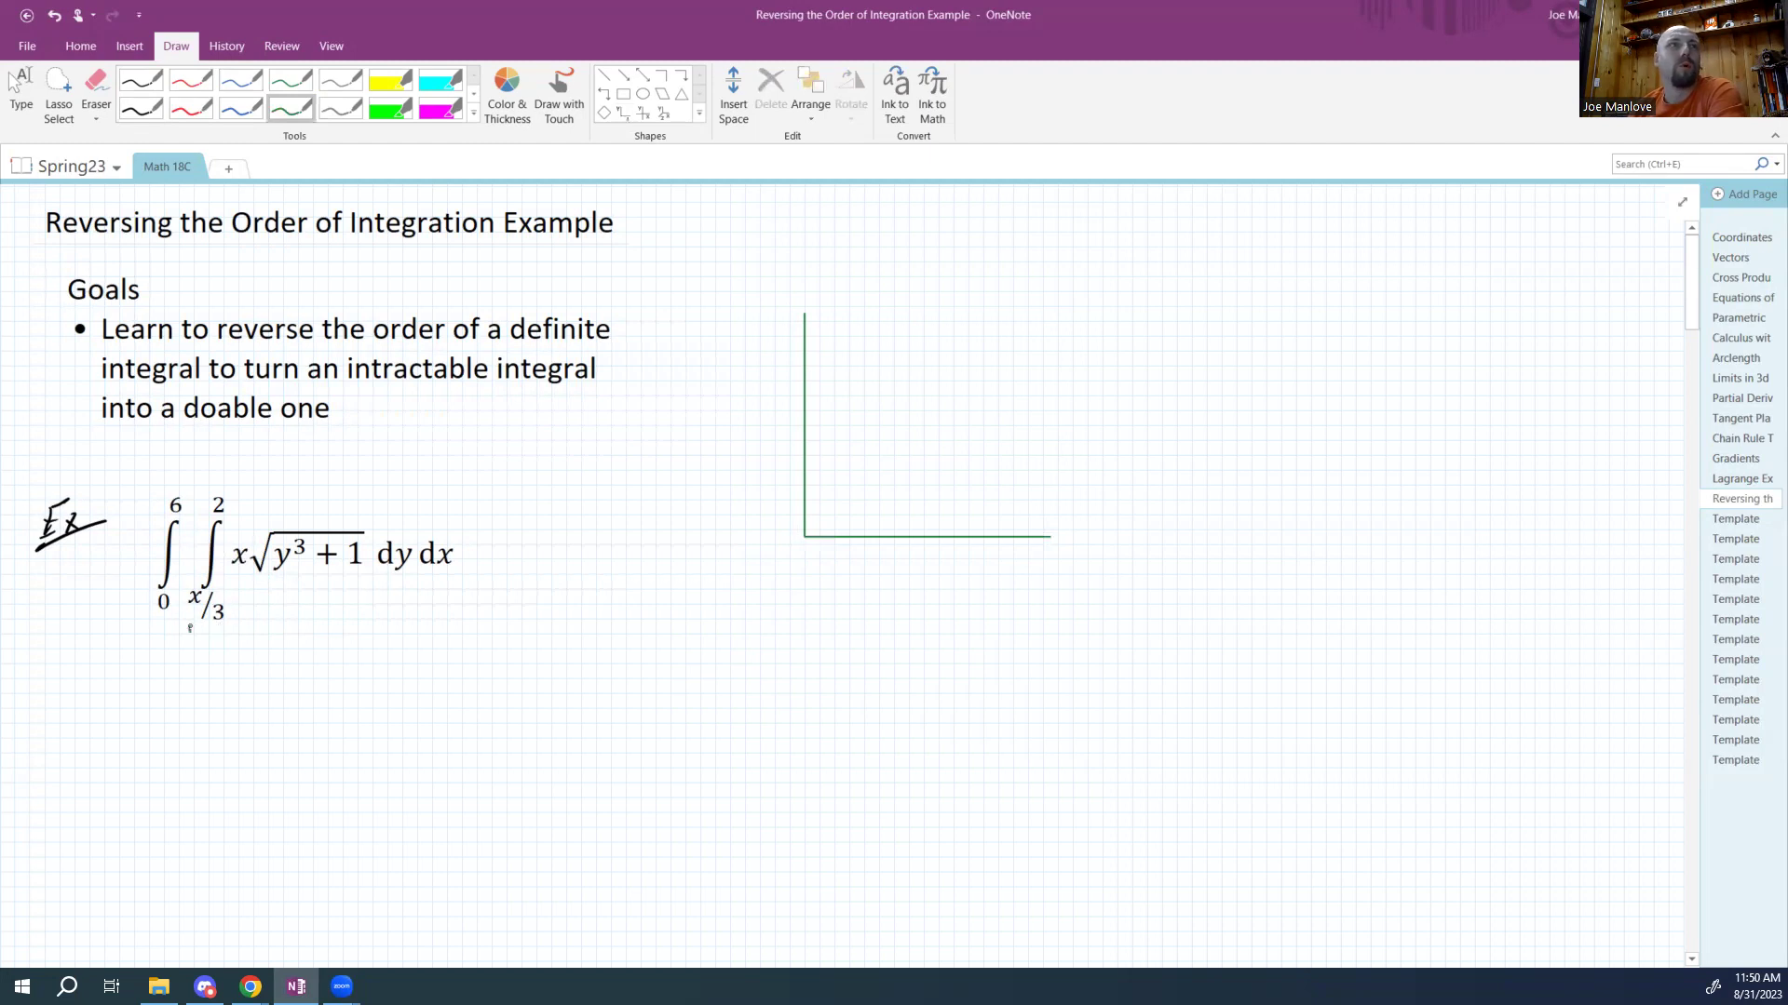
drag(190, 627, 194, 643)
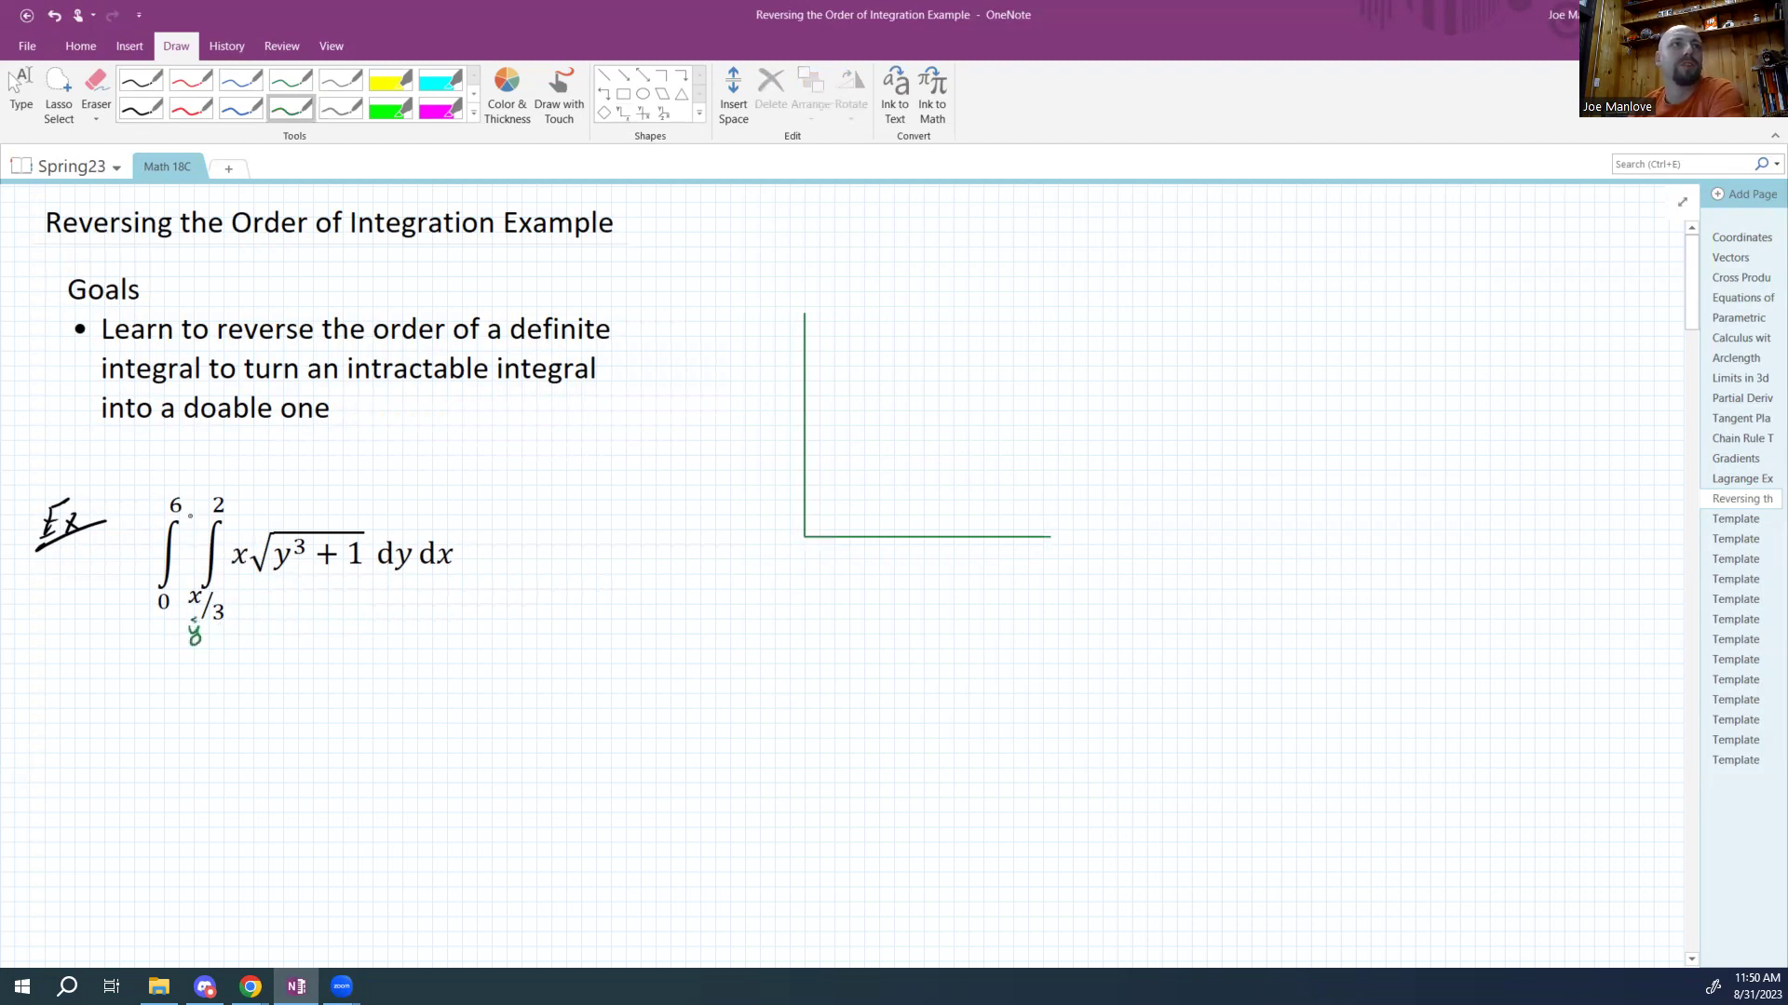
mouse_move(190, 512)
mouse_down()
mouse_move(194, 527)
mouse_move(207, 507)
mouse_up()
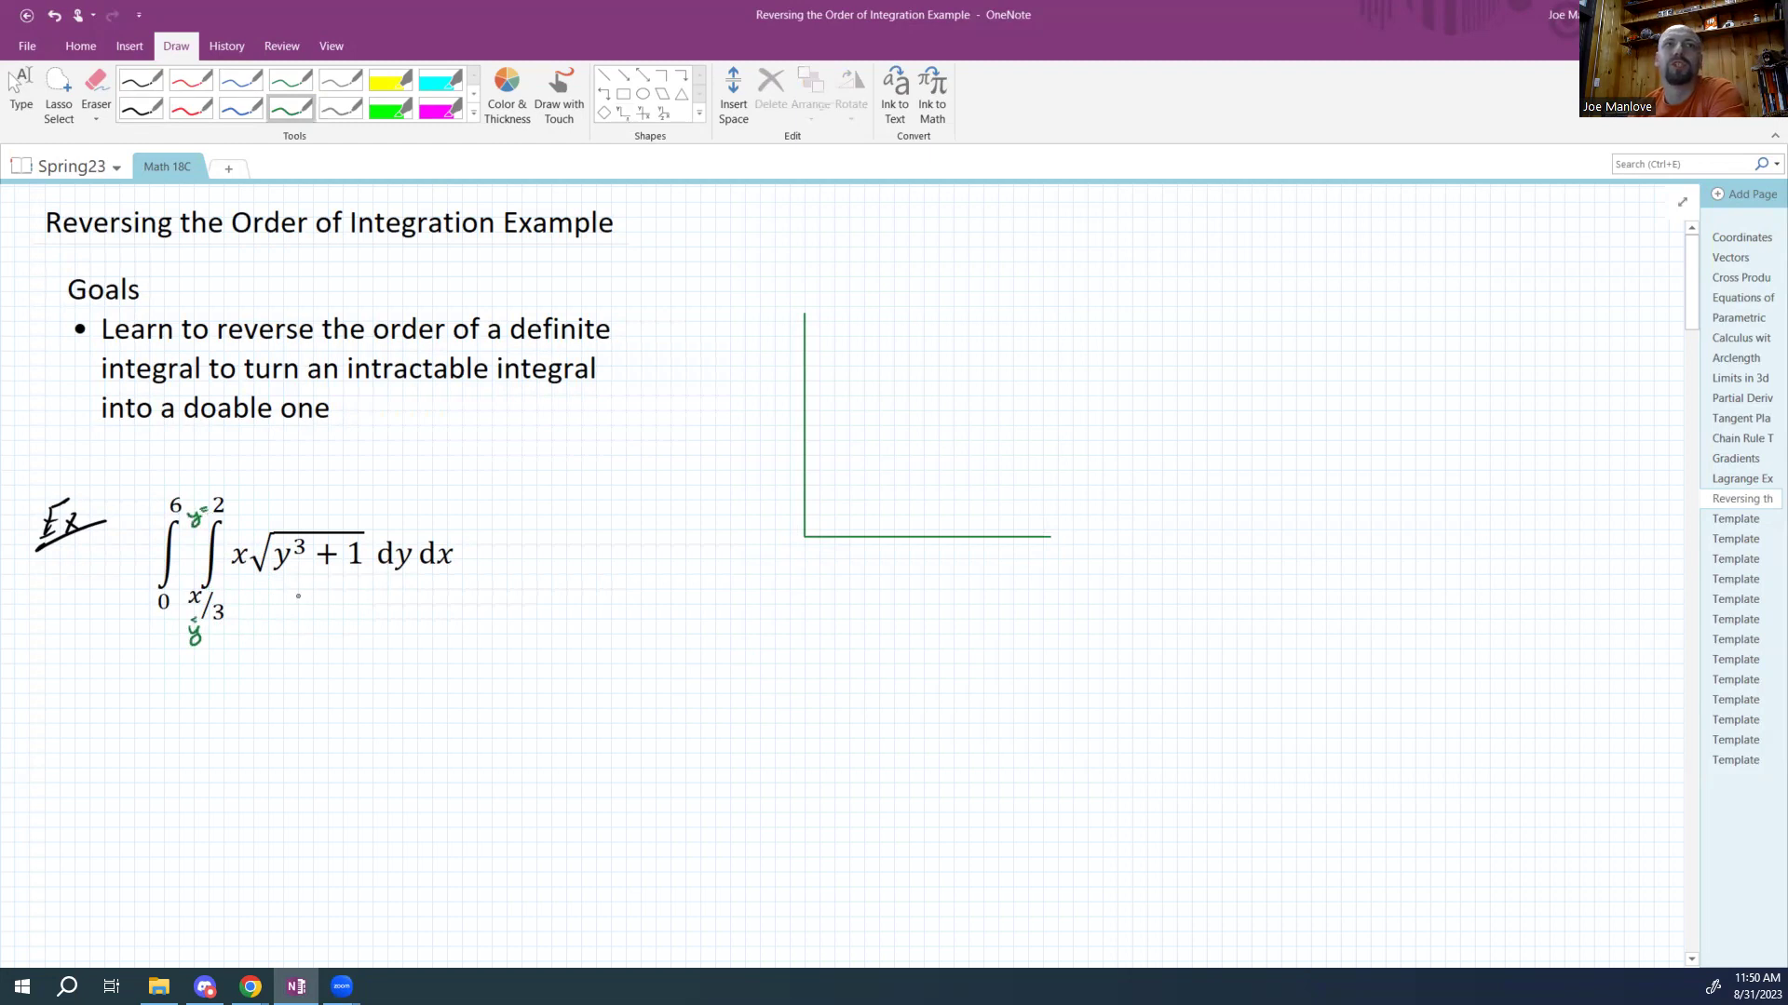
Tick y = 2 on the y-axis and draw a dashed y = 2 line with down-arrows.
drag(801, 476, 827, 476)
drag(792, 400, 817, 400)
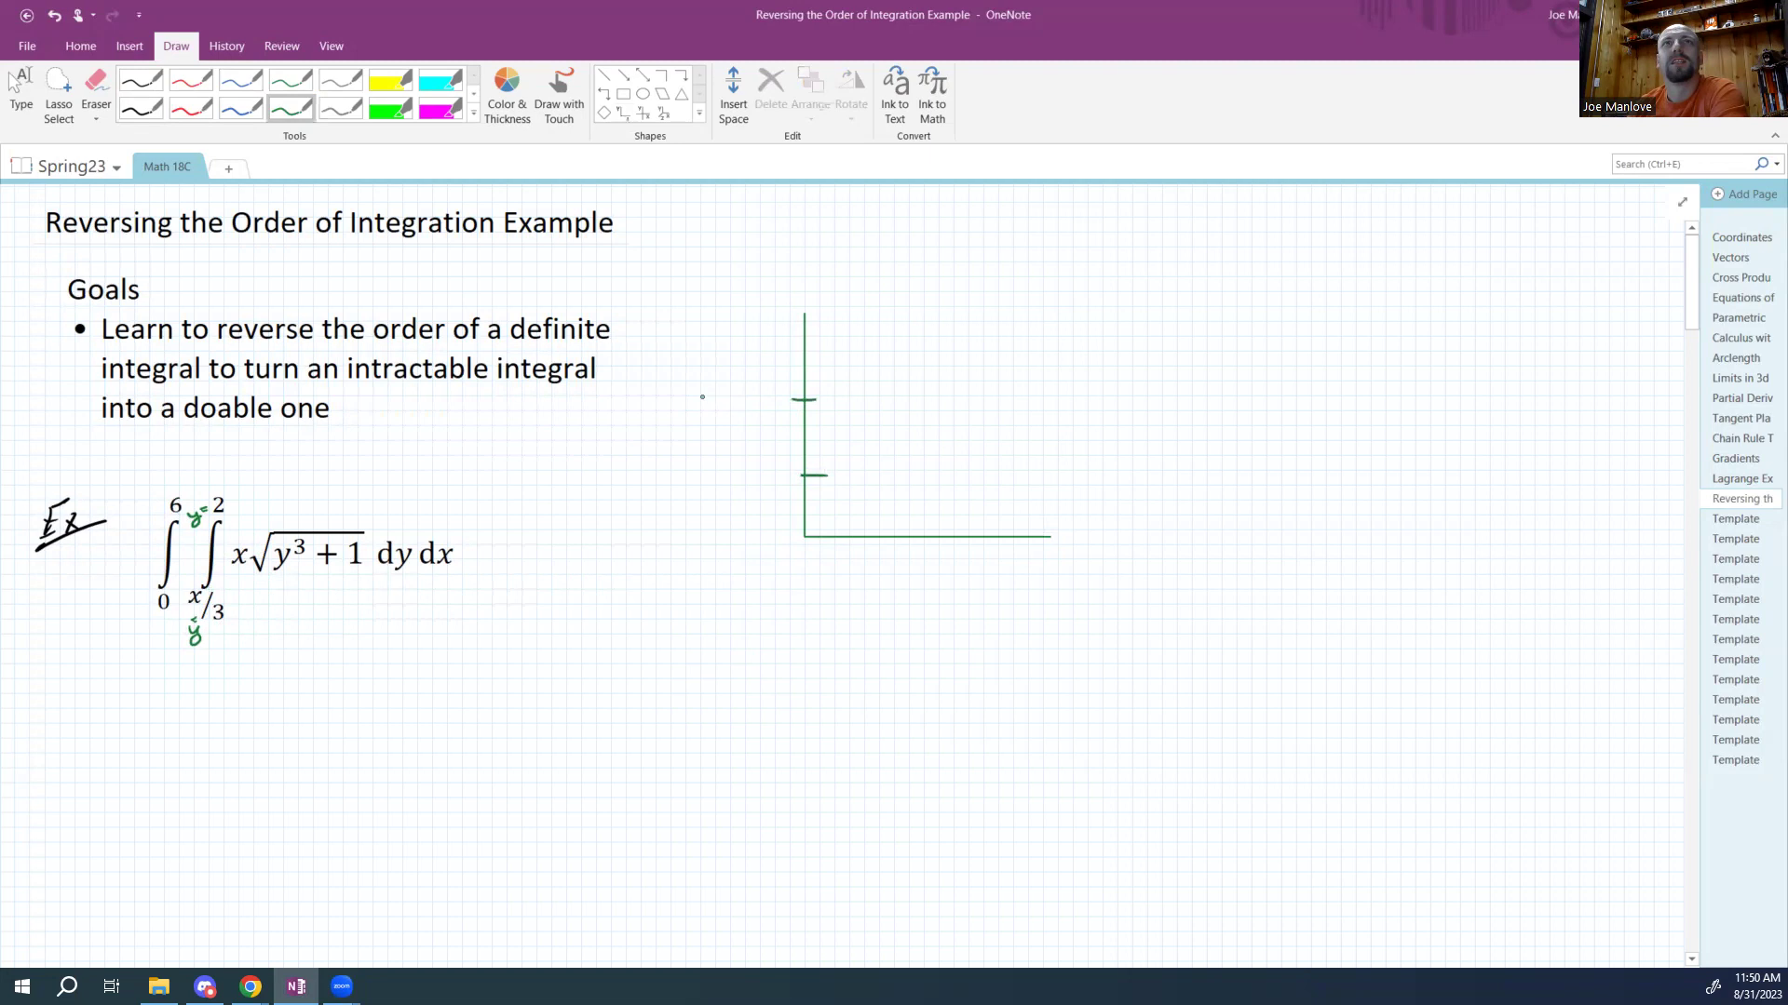
drag(695, 401, 928, 399)
drag(964, 404, 979, 404)
drag(1106, 398, 1128, 399)
mouse_move(1141, 400)
mouse_down()
mouse_move(1135, 424)
mouse_move(1149, 413)
mouse_up()
mouse_move(713, 406)
mouse_down()
mouse_move(714, 429)
mouse_move(723, 418)
mouse_up()
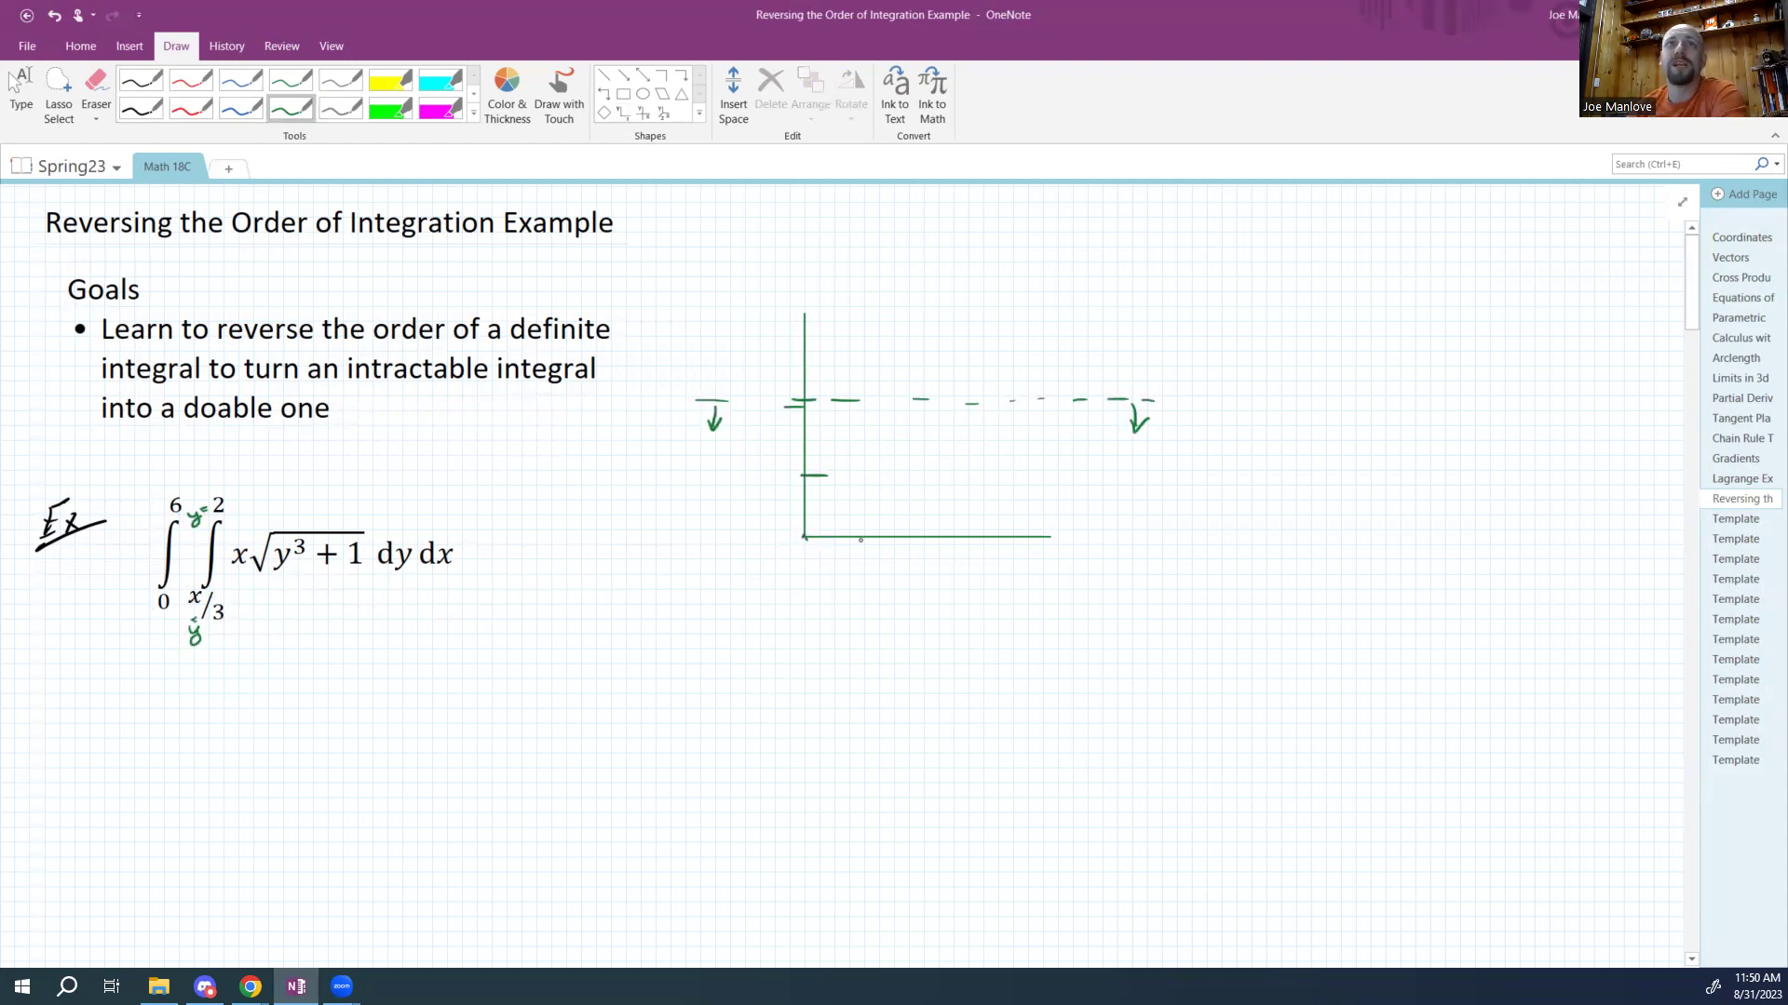
Tick the x-axis out to 6 and draw the line y = x/3 from the origin.
mouse_move(862, 525)
mouse_down()
mouse_move(857, 551)
mouse_move(973, 554)
mouse_up()
mouse_move(1001, 529)
mouse_down()
mouse_move(997, 554)
mouse_move(1051, 554)
mouse_up()
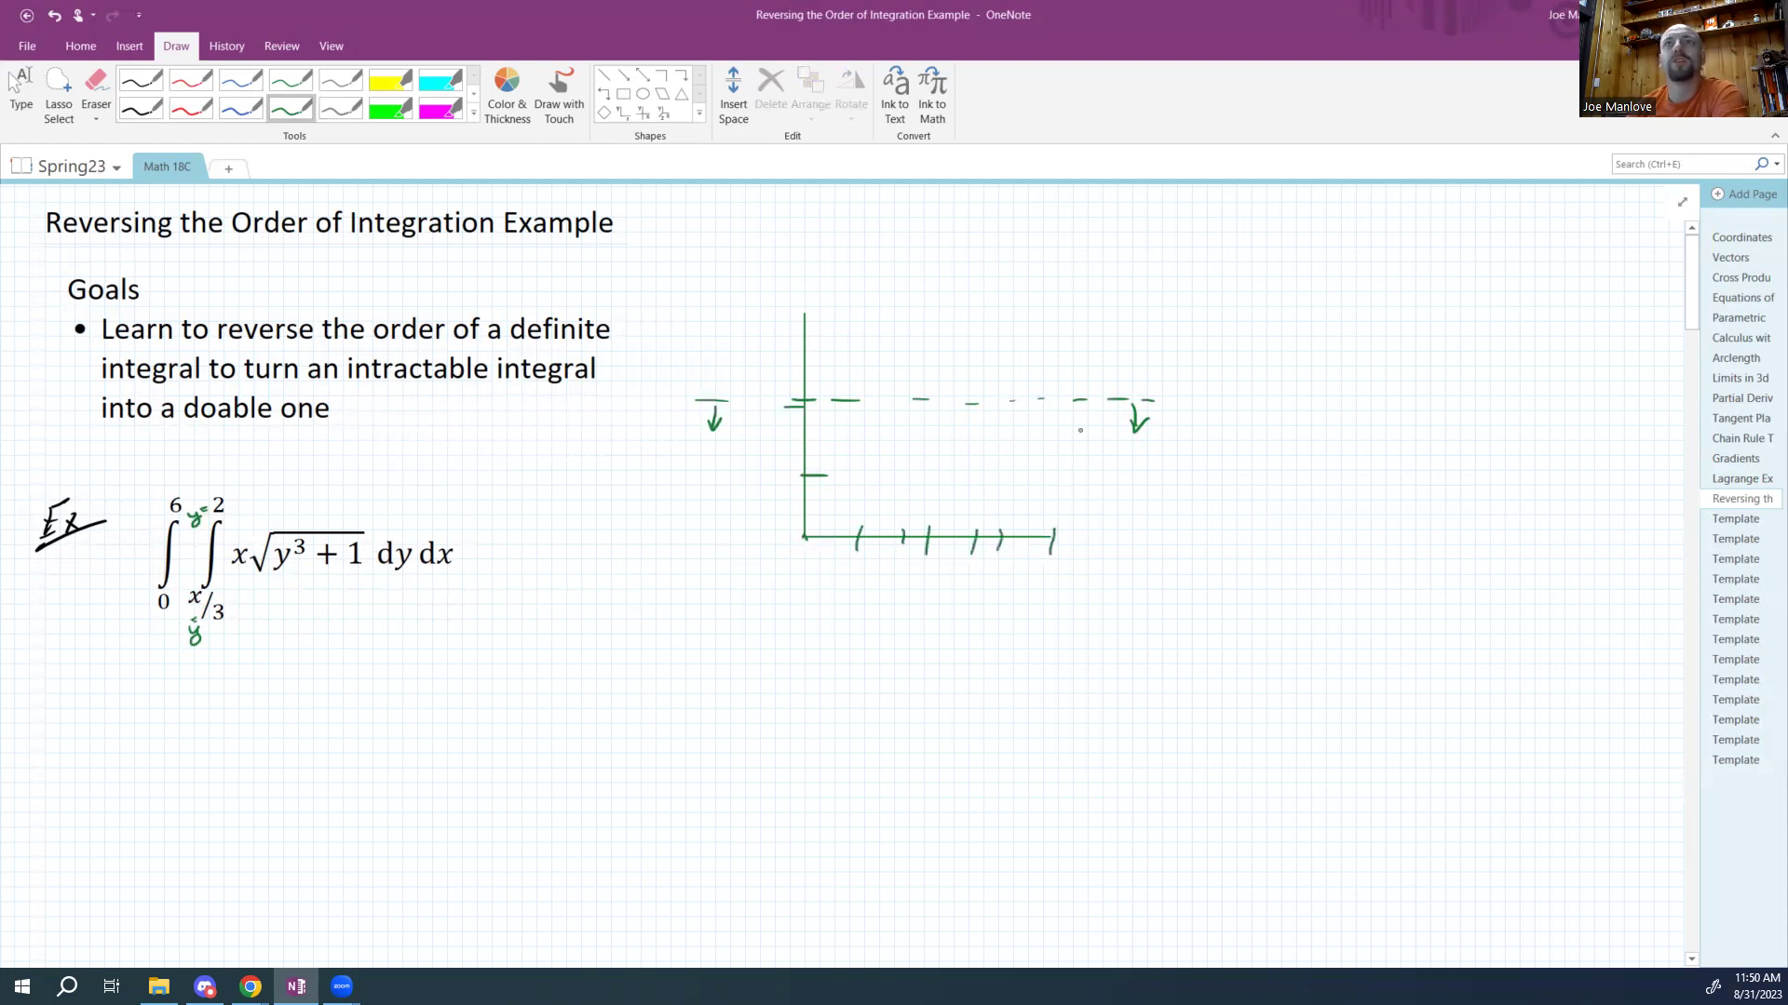
drag(805, 536, 824, 525)
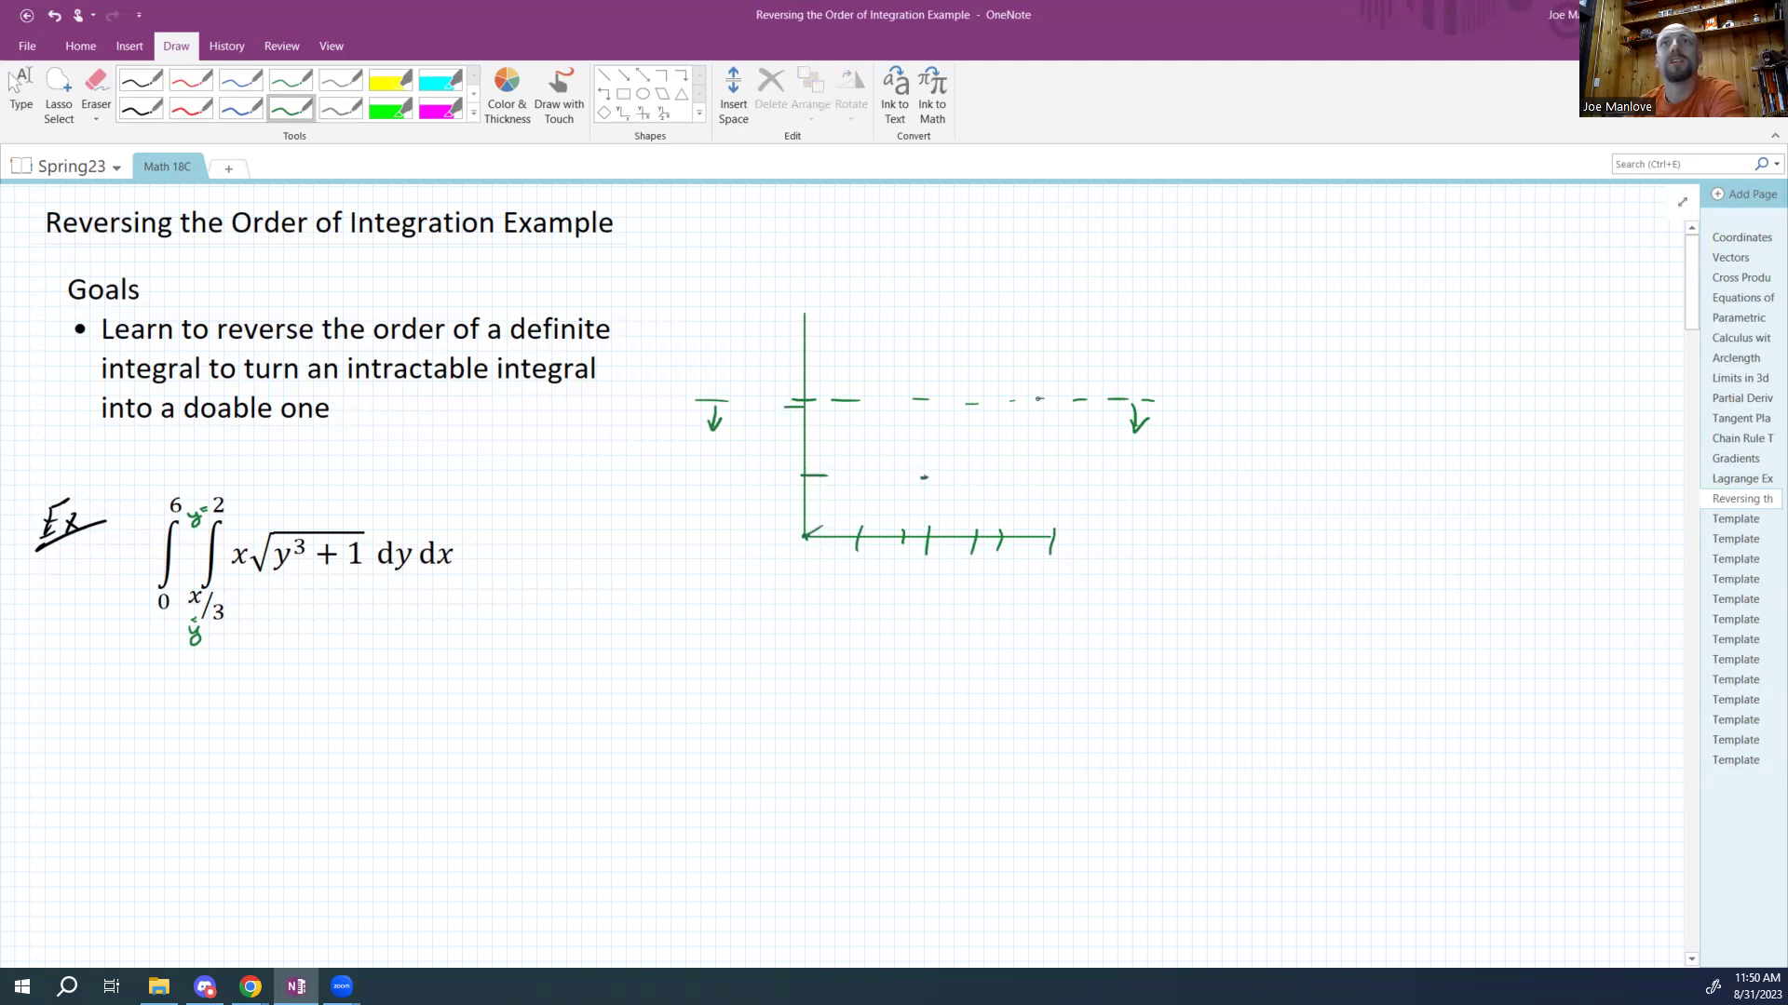
drag(804, 536, 1080, 392)
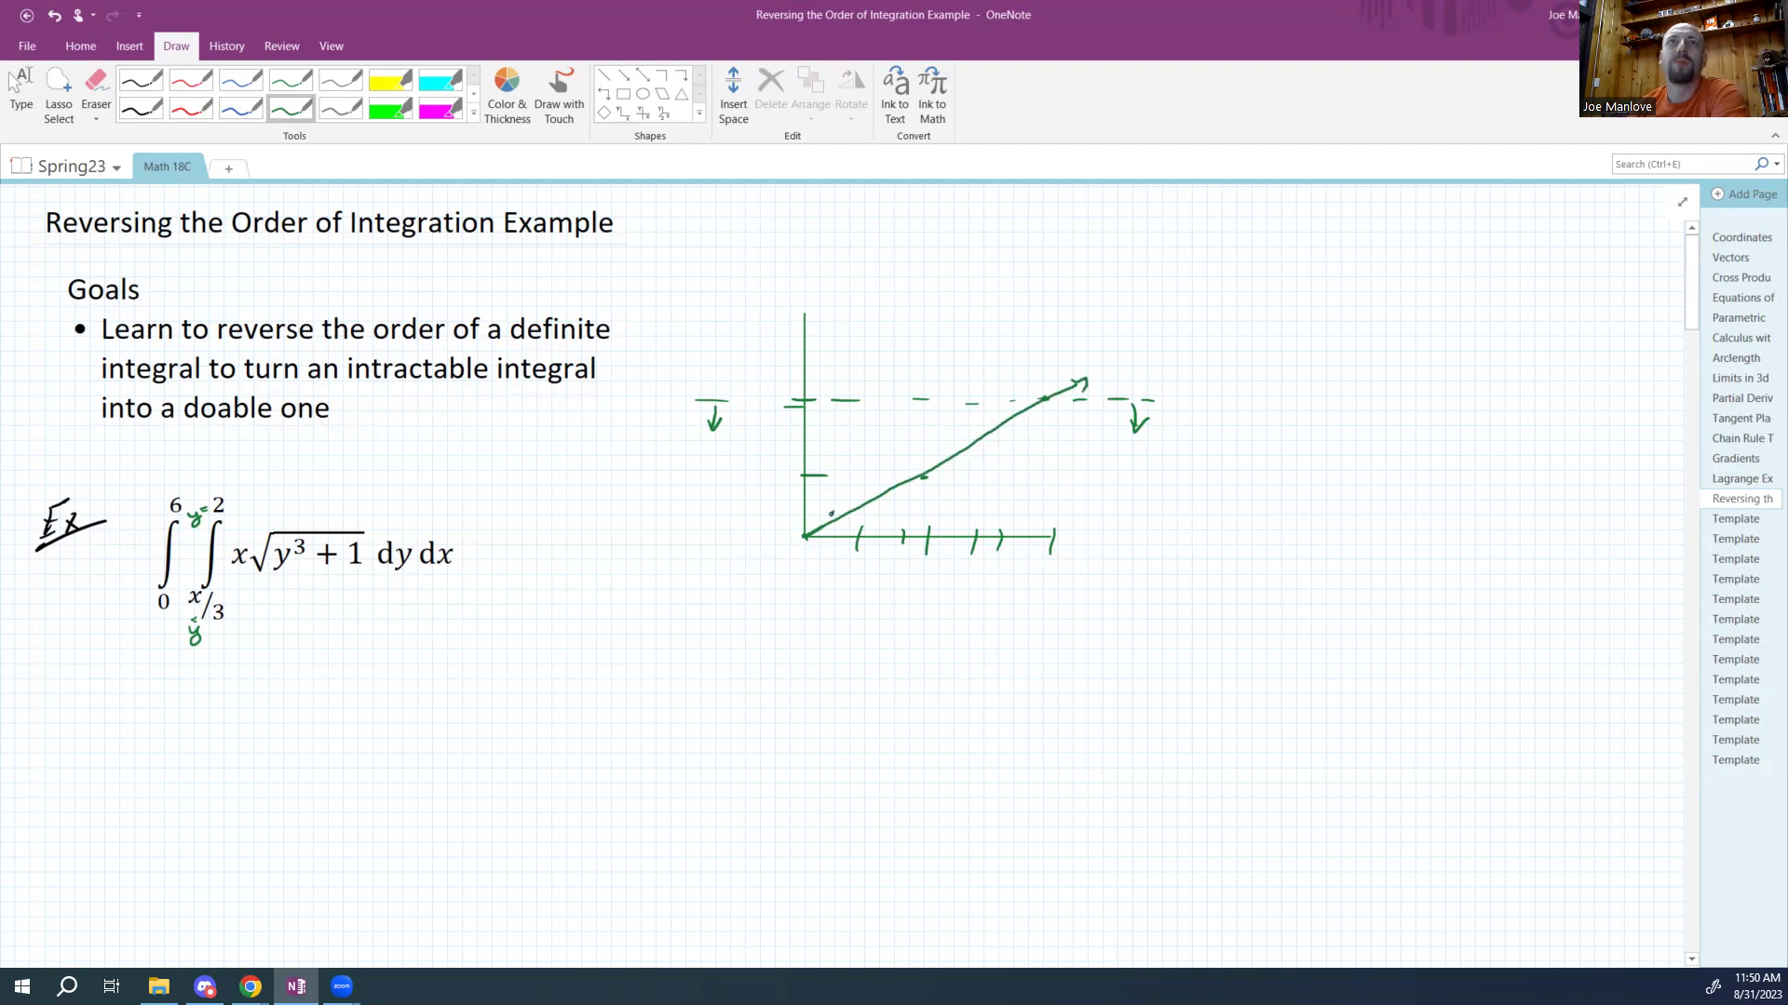
Draw up-arrows between the slanted line and y = 2, then deselect the equation.
mouse_move(833, 515)
mouse_down()
mouse_move(899, 462)
mouse_move(989, 431)
mouse_up()
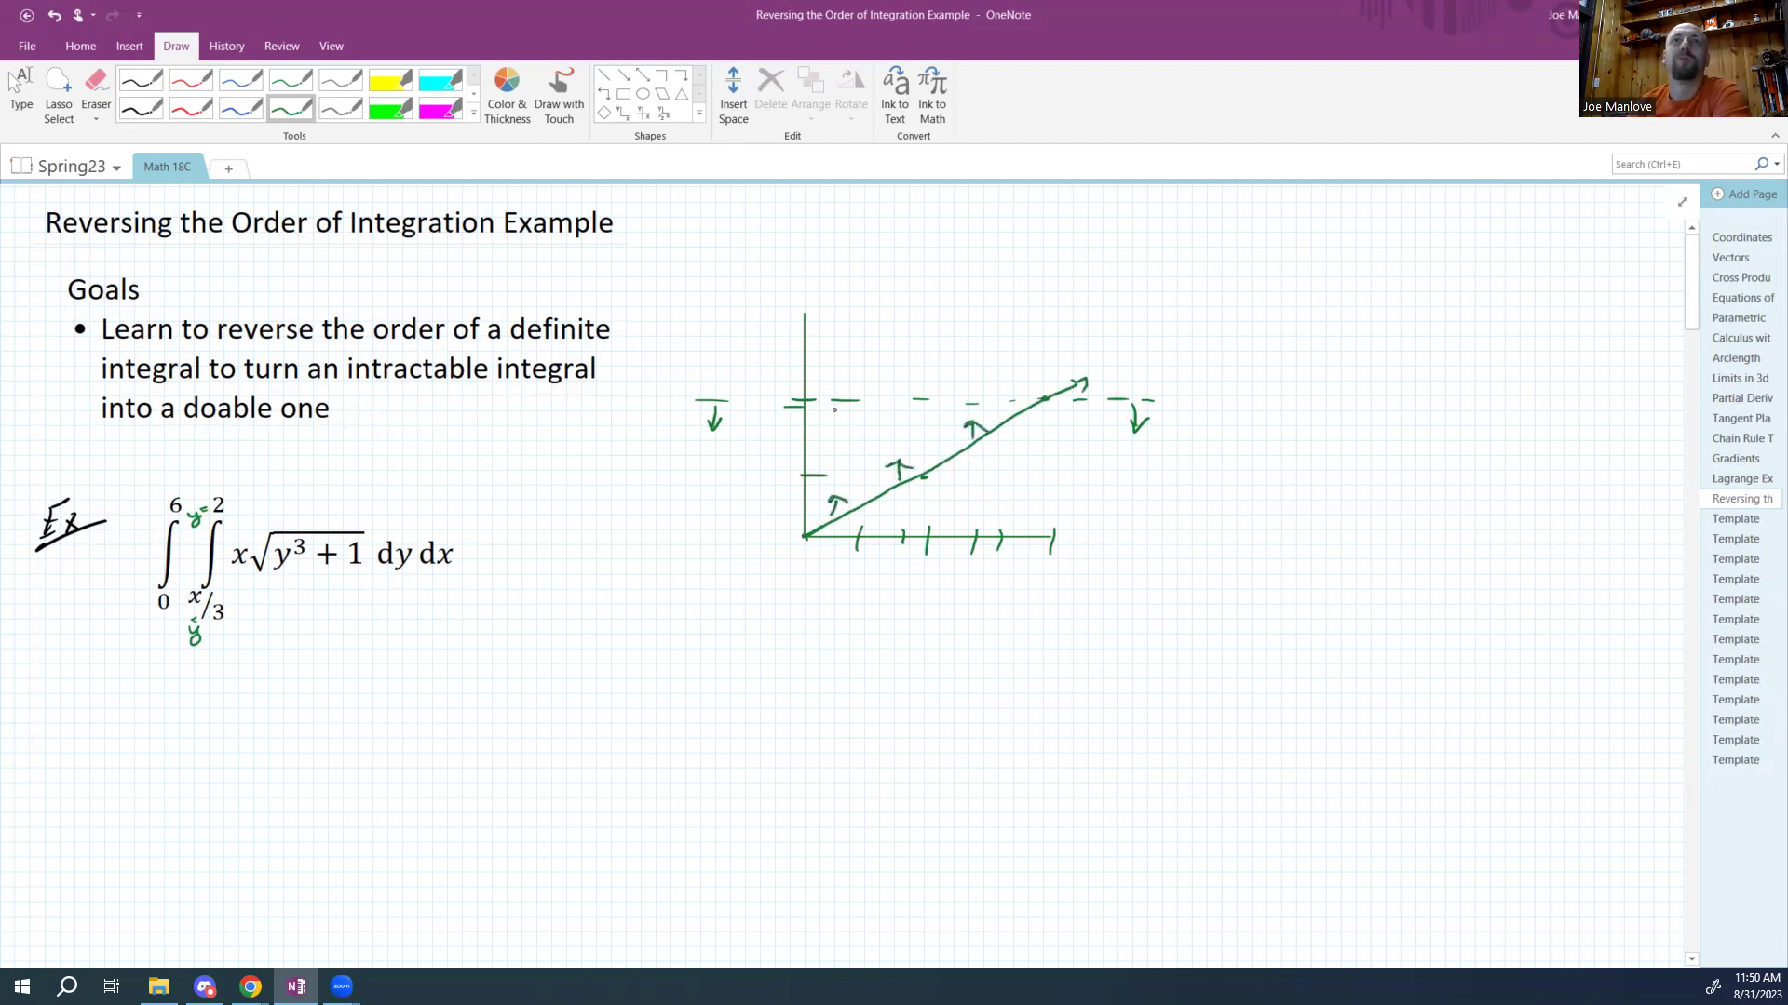
drag(831, 408, 833, 426)
drag(825, 418, 927, 415)
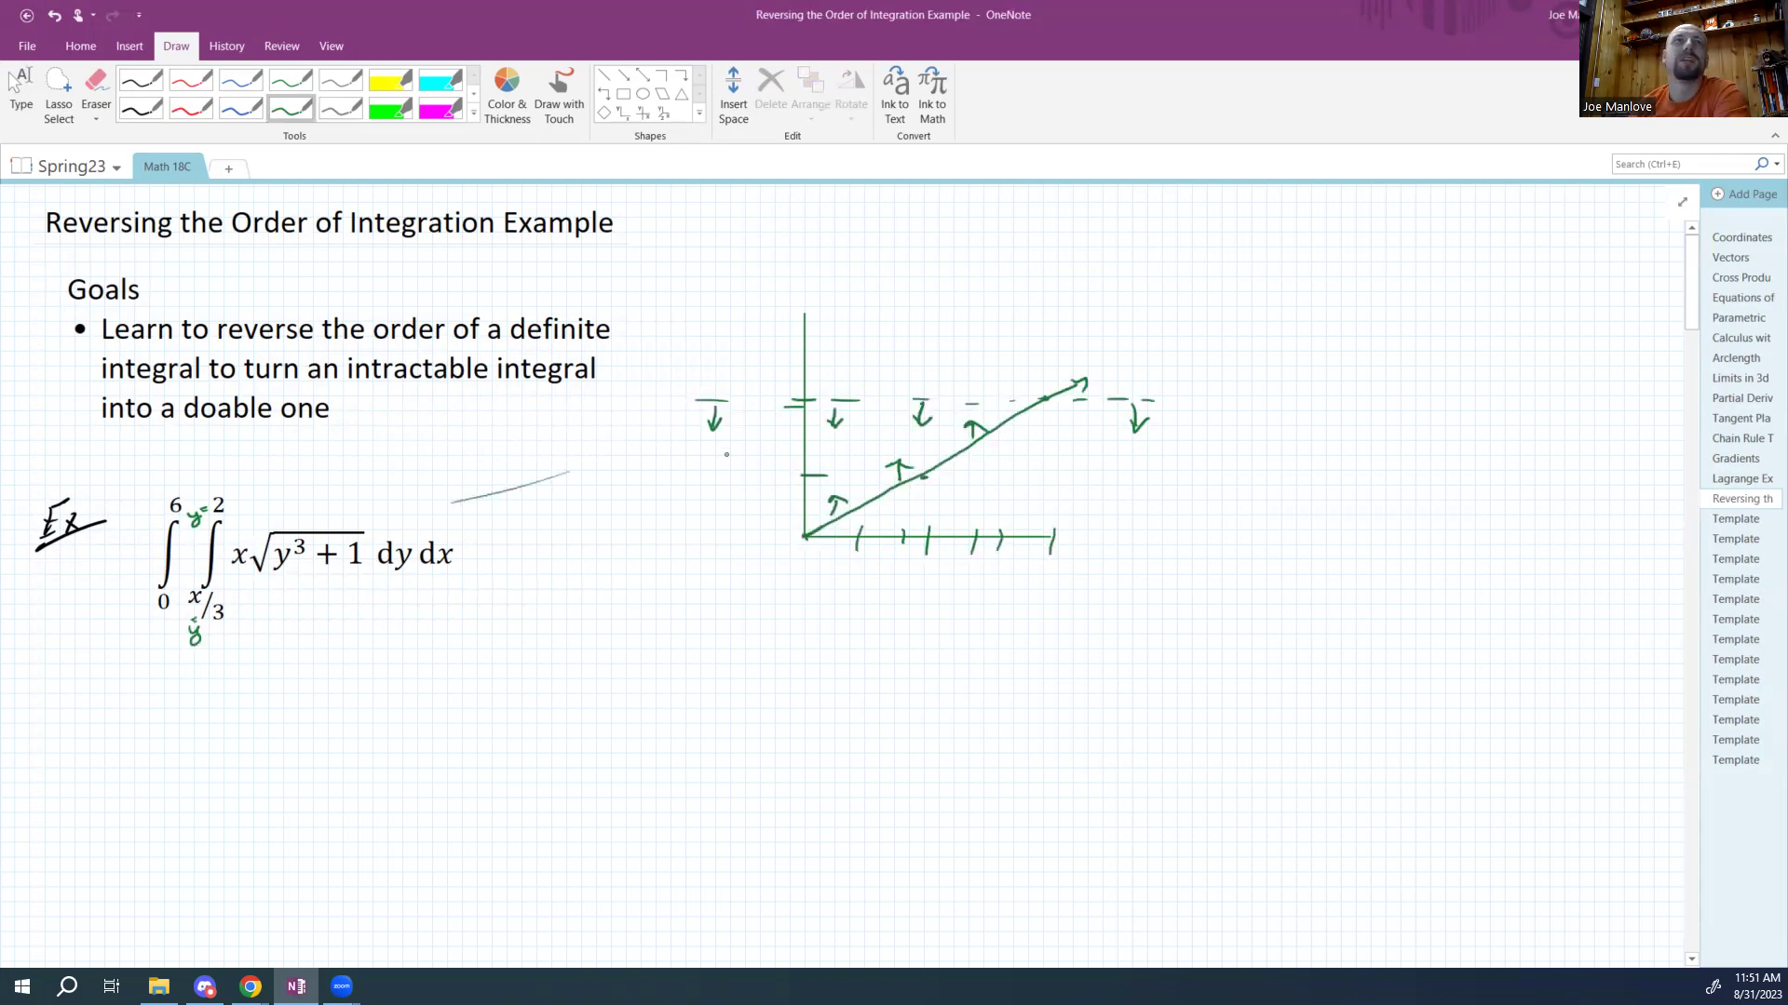
key(alt+d)
key(e)
key(Escape)
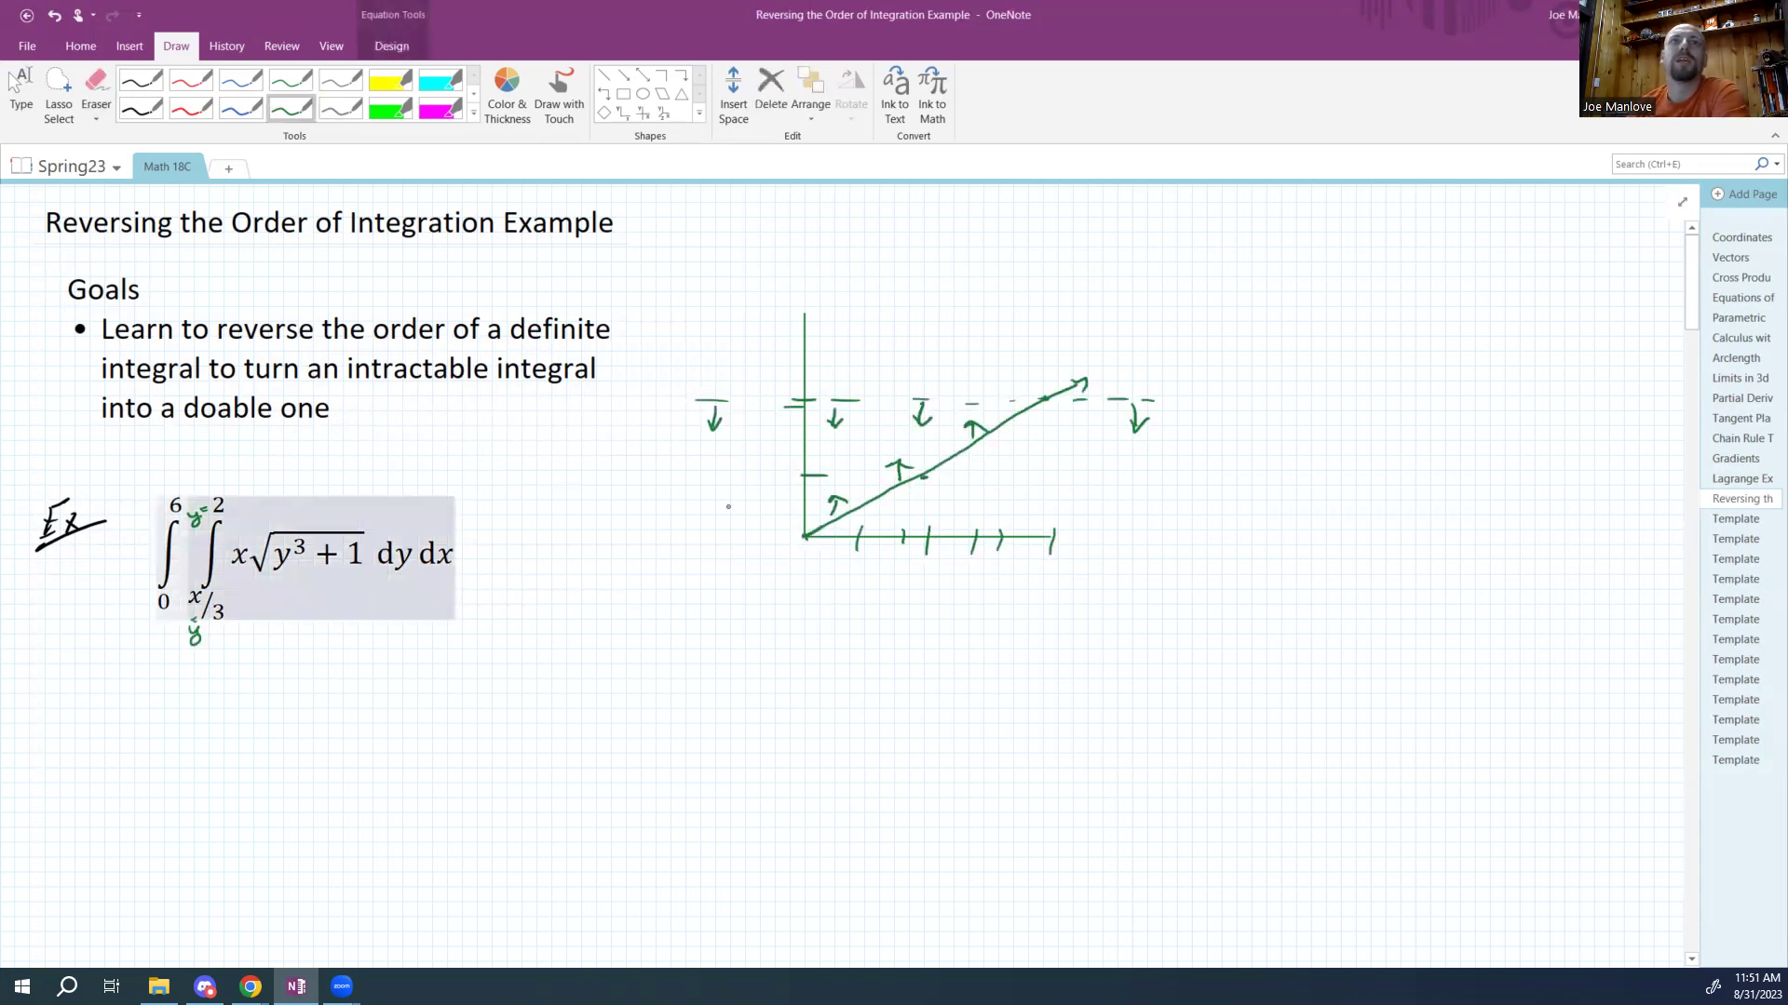
click(728, 510)
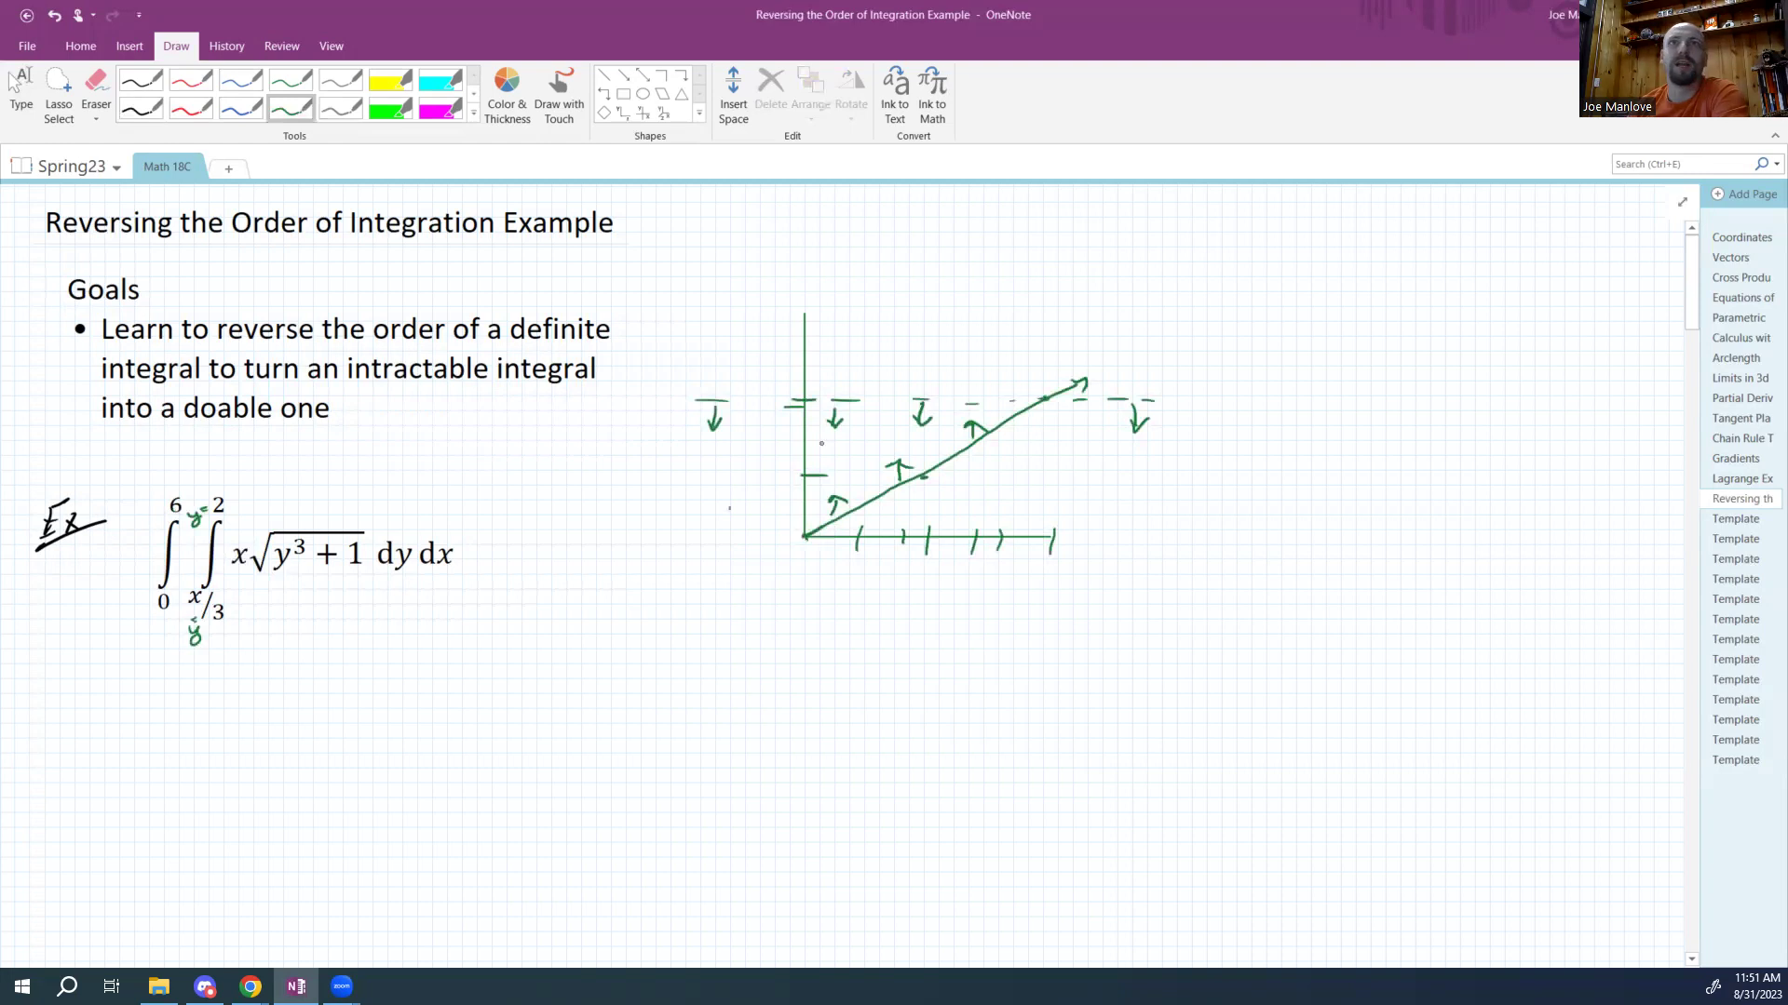
Hatch the triangular region between y = x/3 and y = 2, then stop inking.
mouse_move(850, 408)
mouse_down()
mouse_move(814, 458)
mouse_move(827, 482)
mouse_up()
drag(931, 406, 868, 486)
drag(963, 415, 918, 477)
mouse_move(1002, 410)
mouse_down()
mouse_move(982, 434)
mouse_move(1003, 406)
mouse_move(806, 428)
mouse_move(842, 486)
mouse_move(898, 445)
mouse_move(1004, 421)
mouse_move(843, 433)
mouse_up()
click(13, 80)
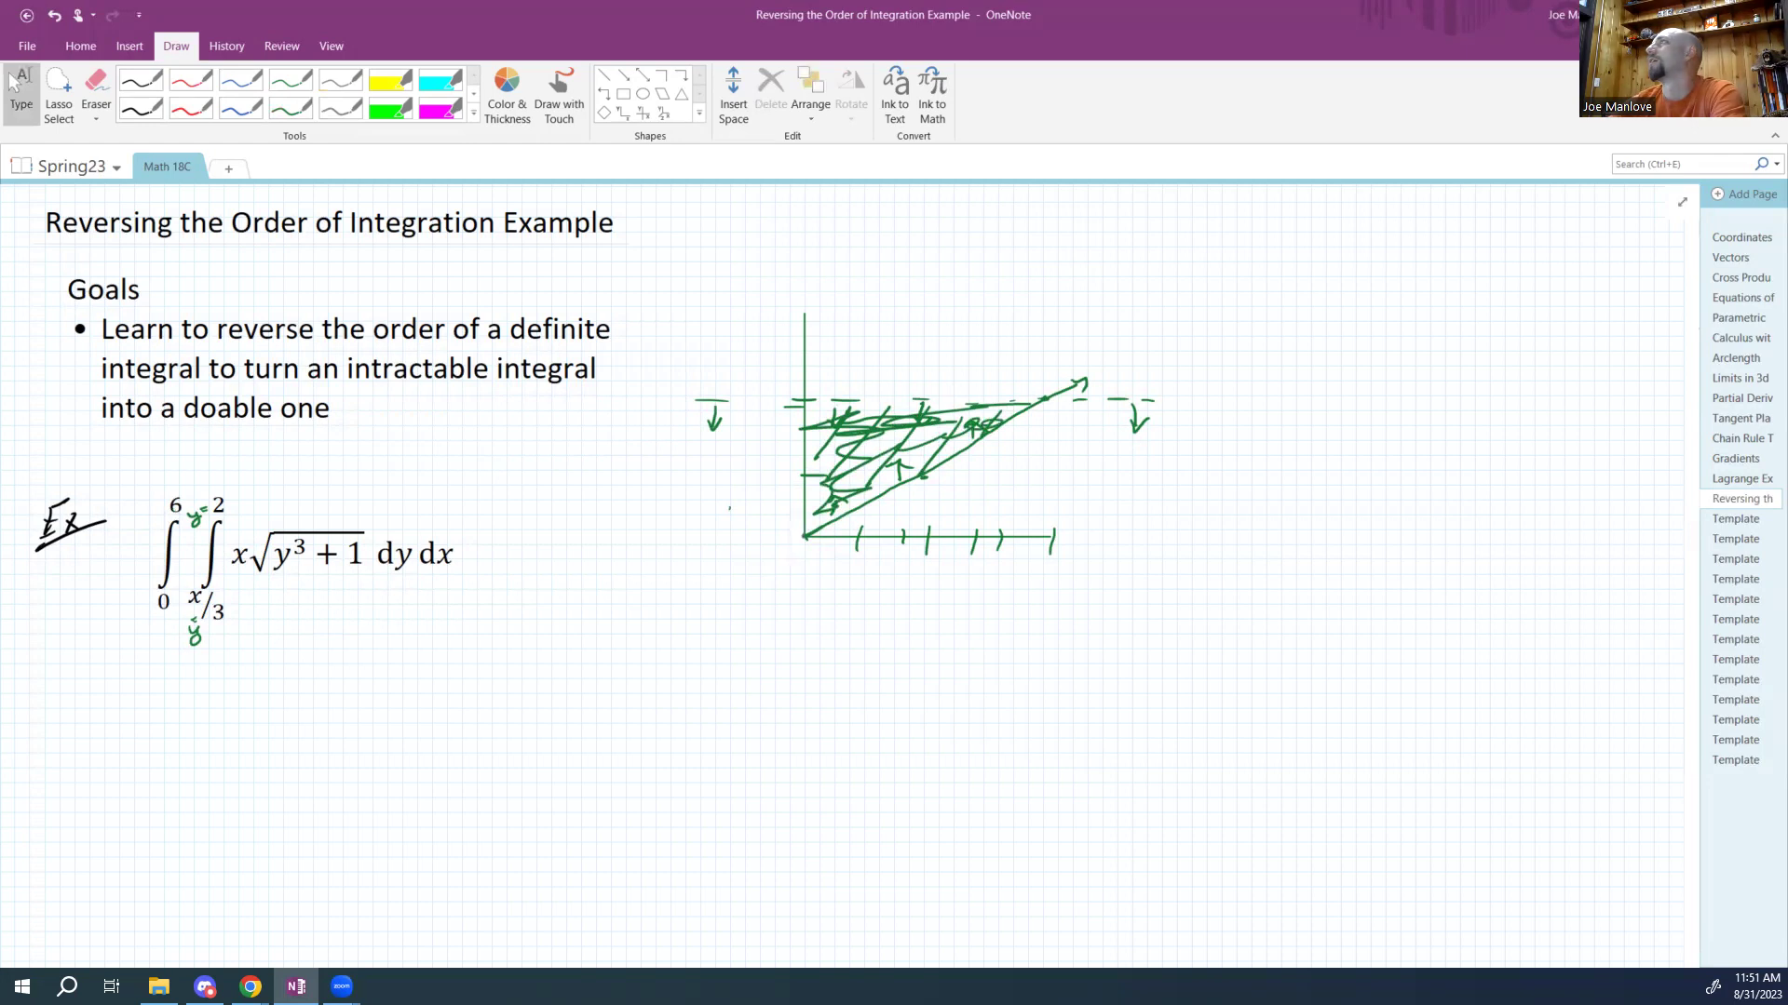
In Desmos, move 0 ≤ x ≤ 6 into the braces of x/3 ≤ y ≤ 2, then return to OneNote.
key(alt+Tab)
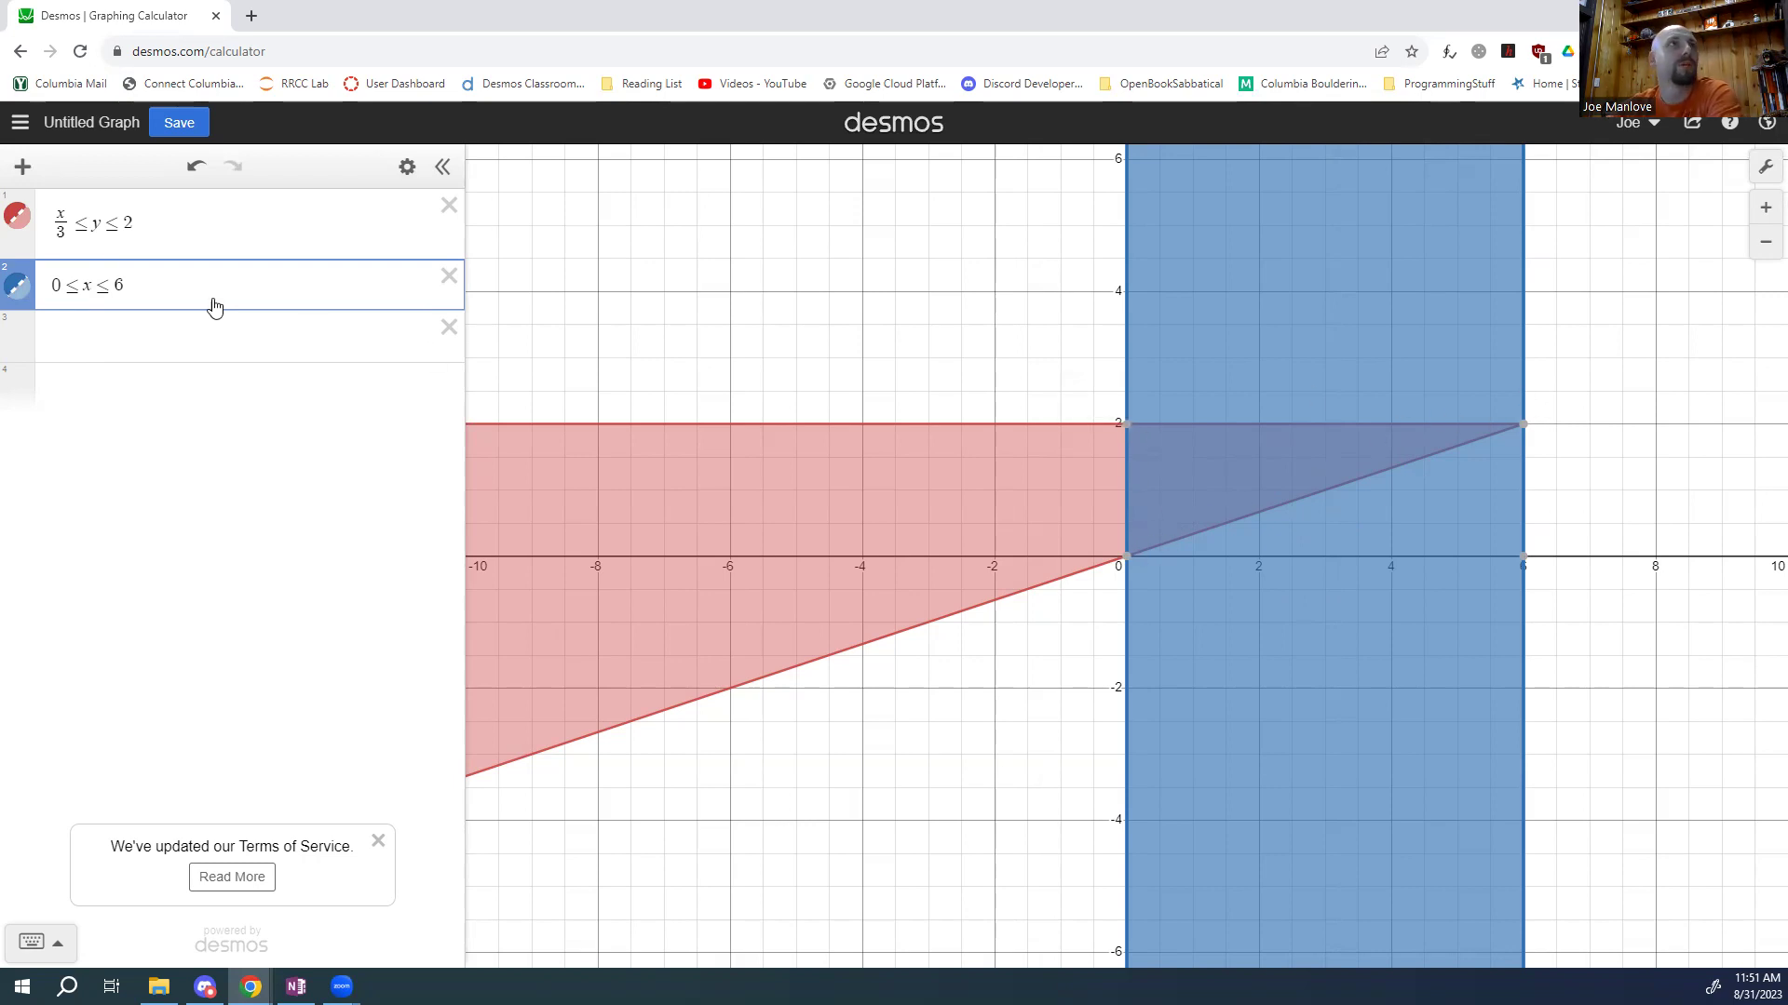
click(187, 212)
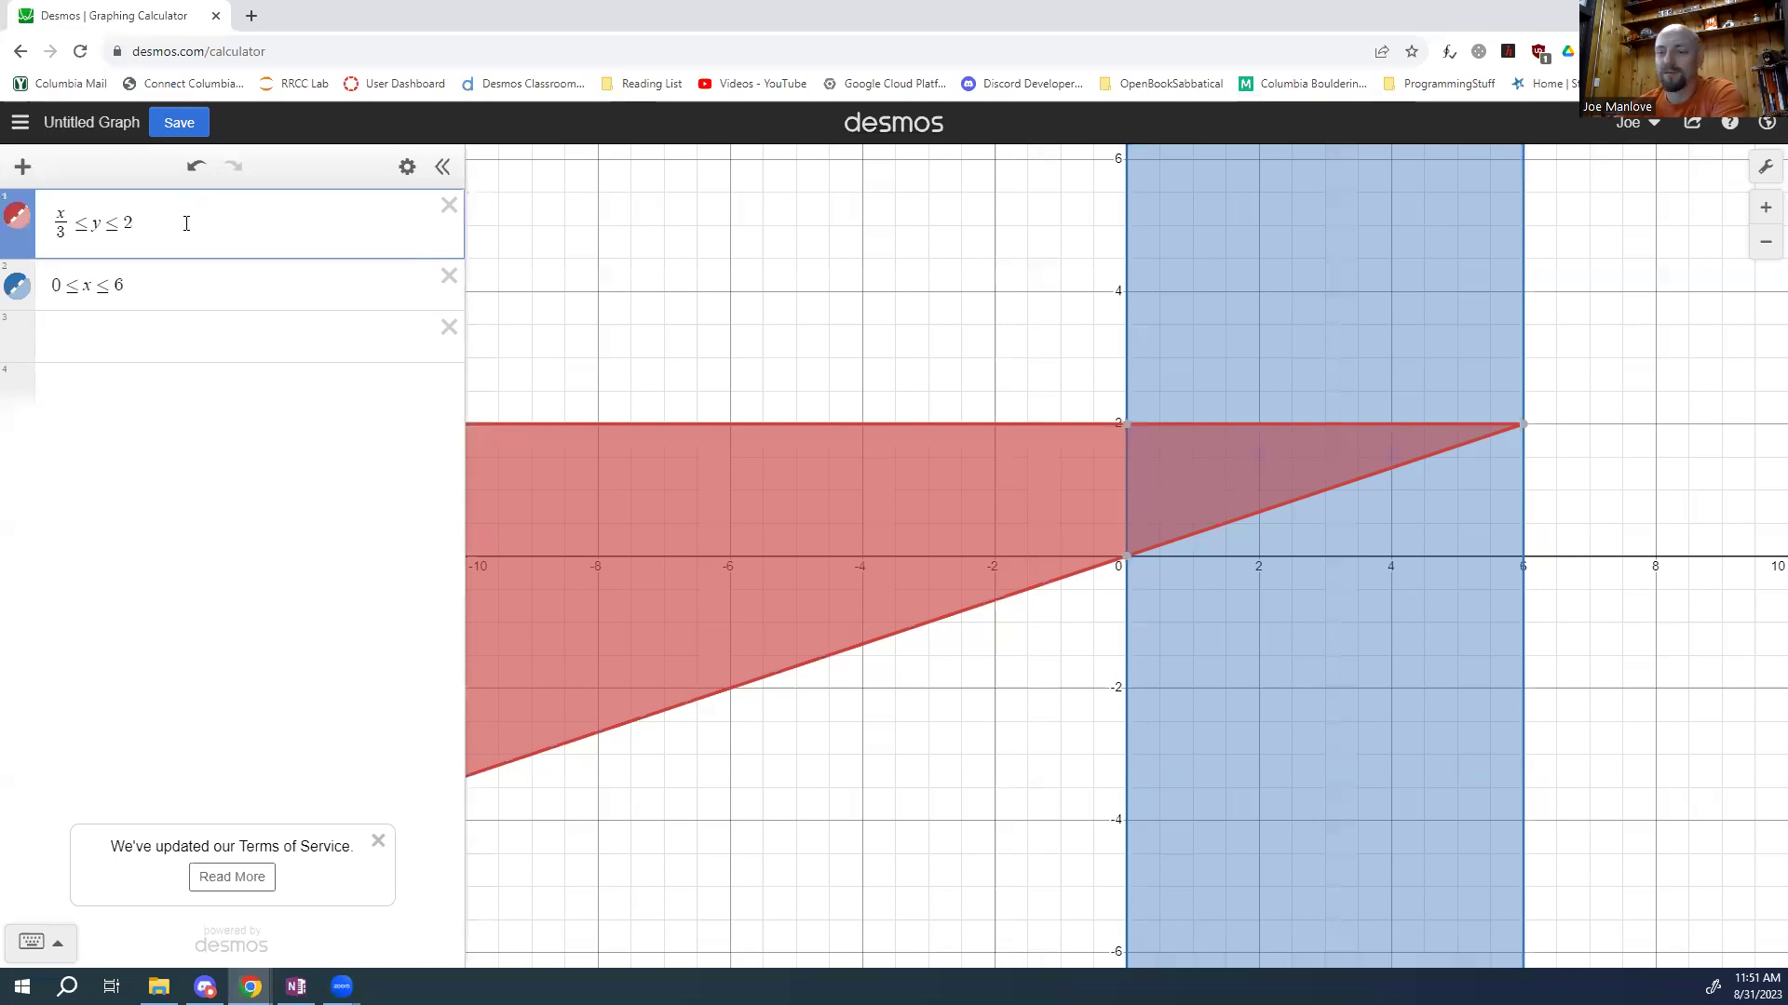
text({})
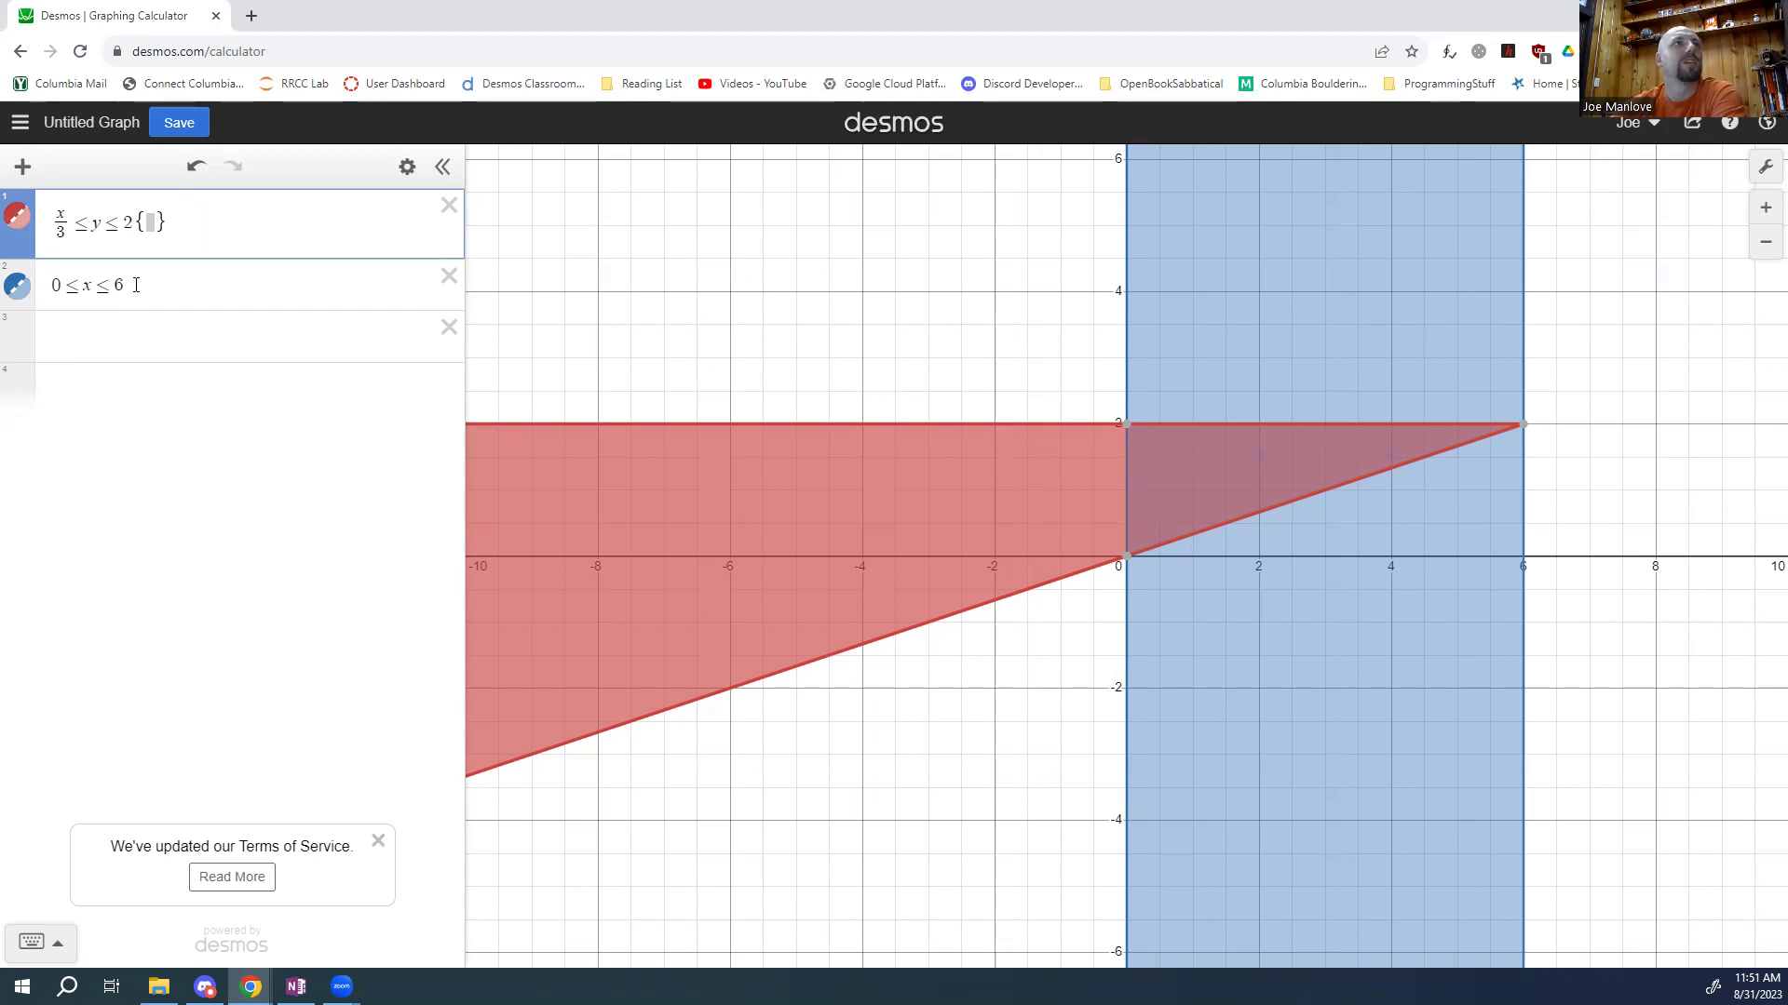
drag(136, 285, 48, 288)
key(ctrl+x)
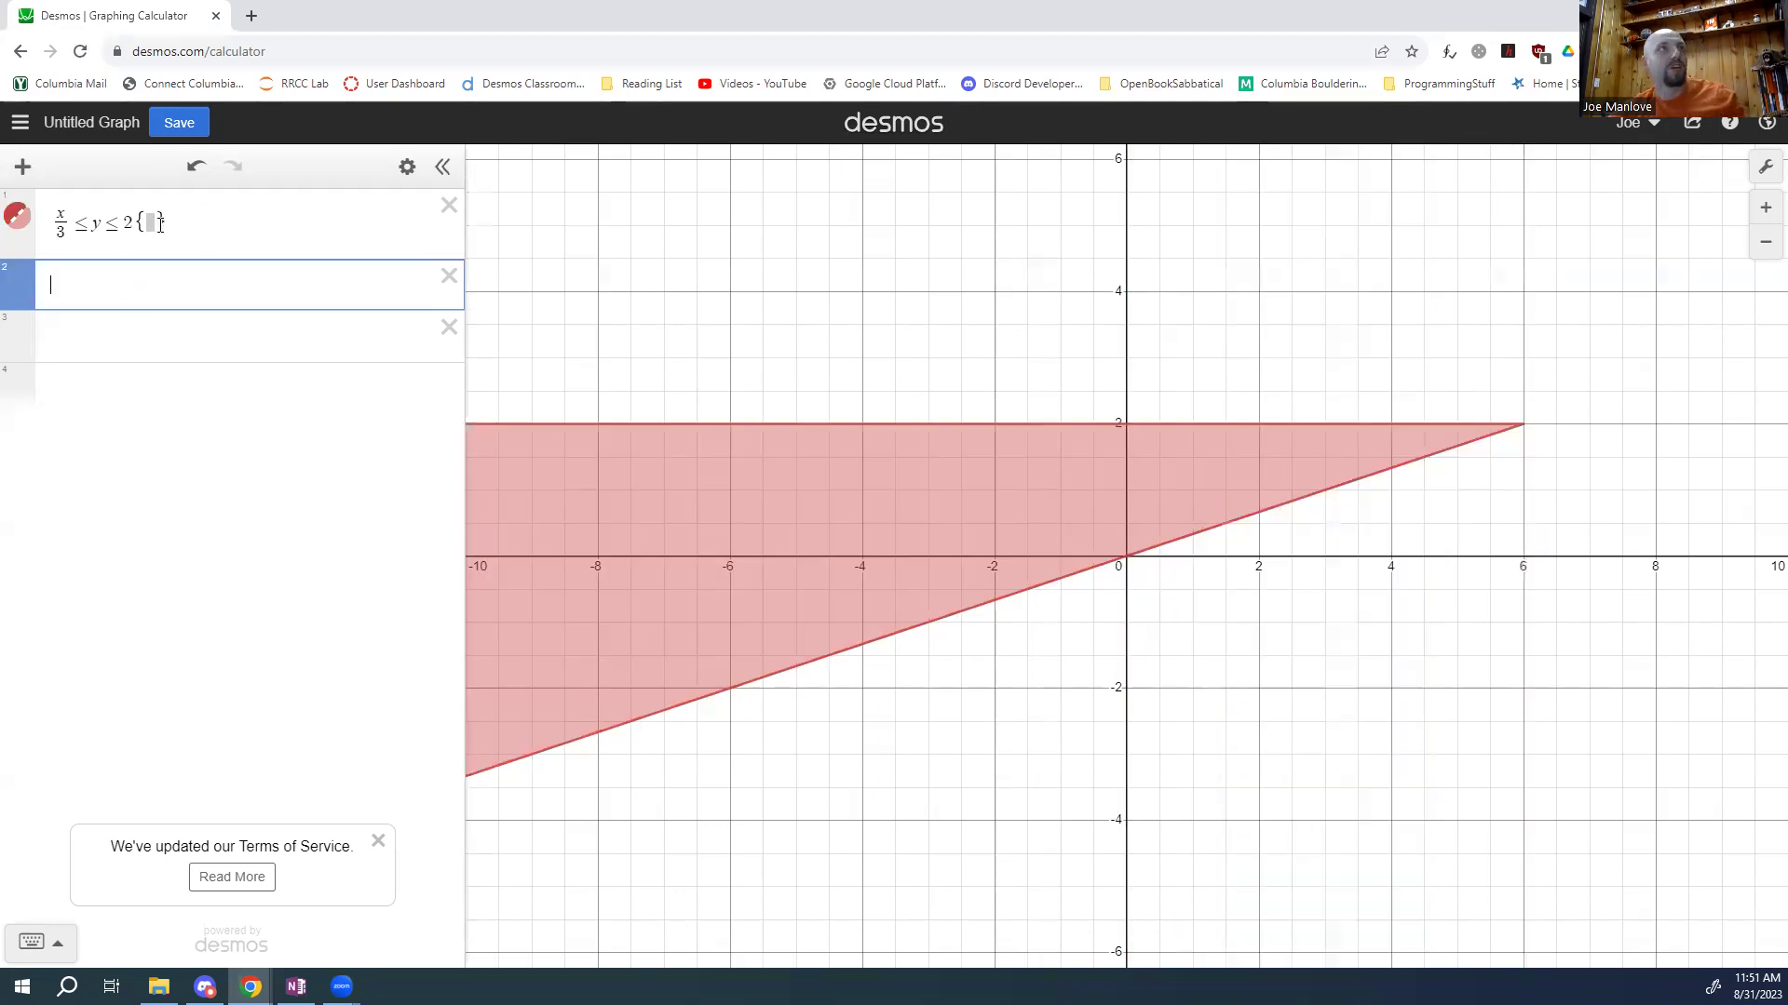
click(175, 242)
key(ctrl+v)
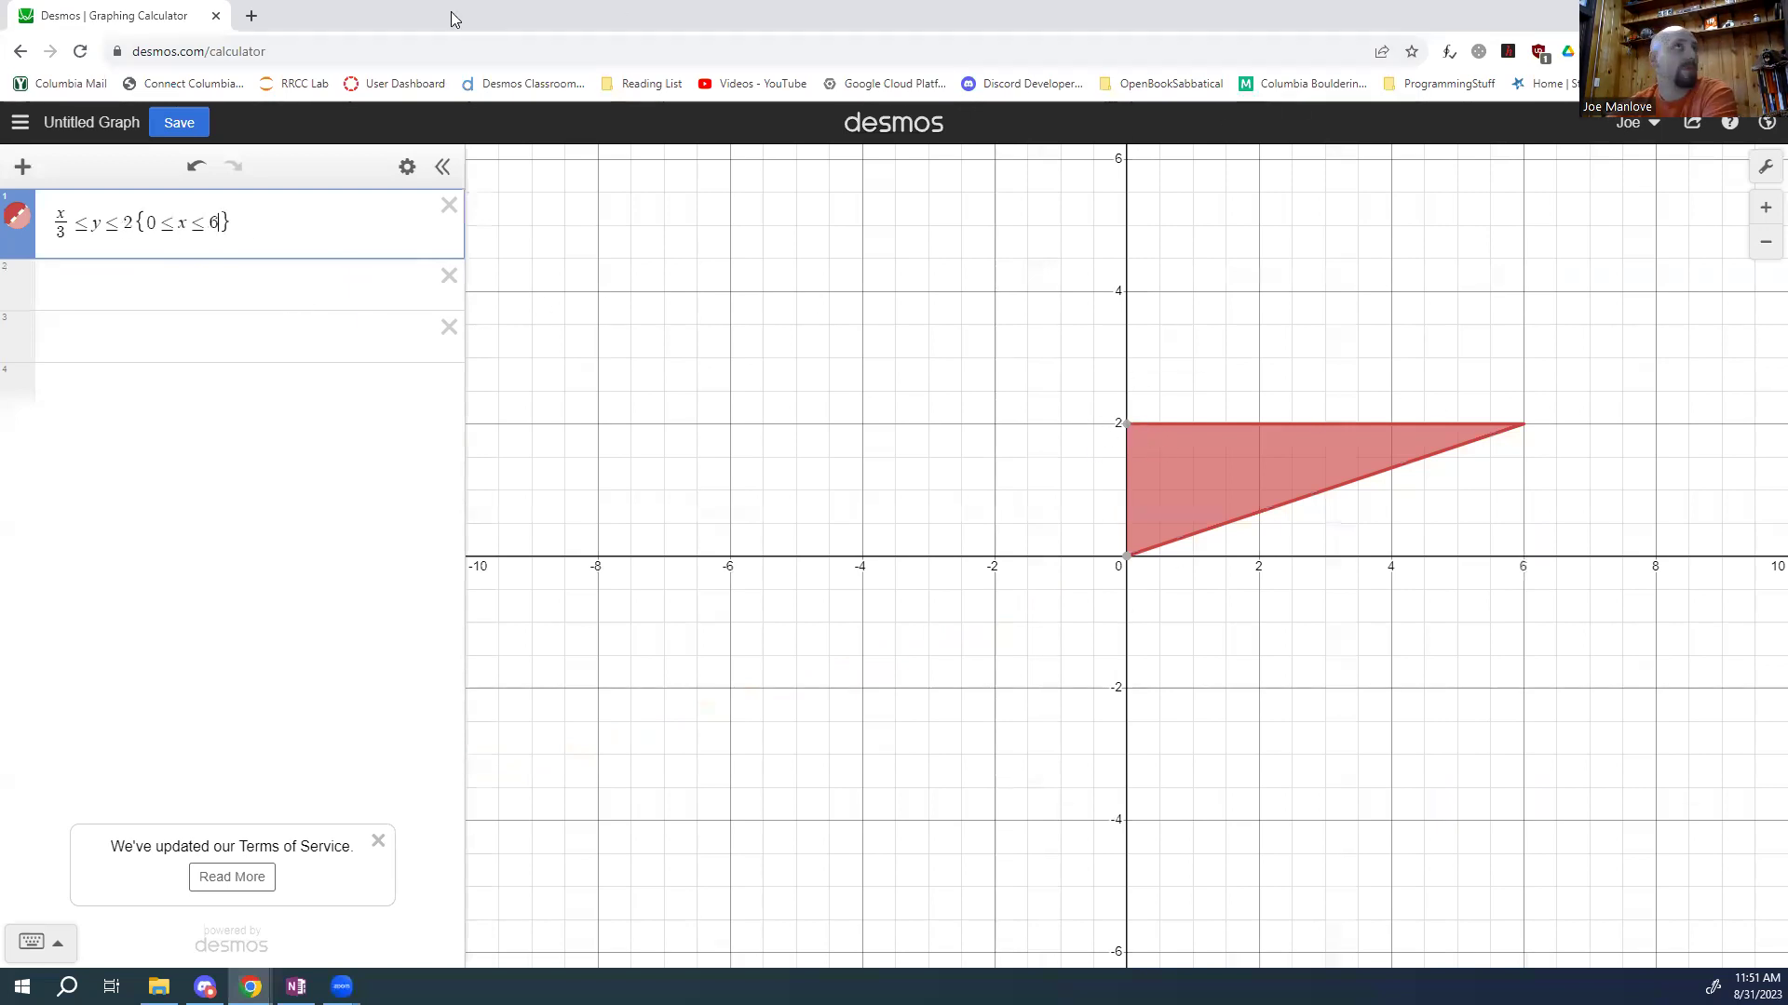
key(alt+Tab)
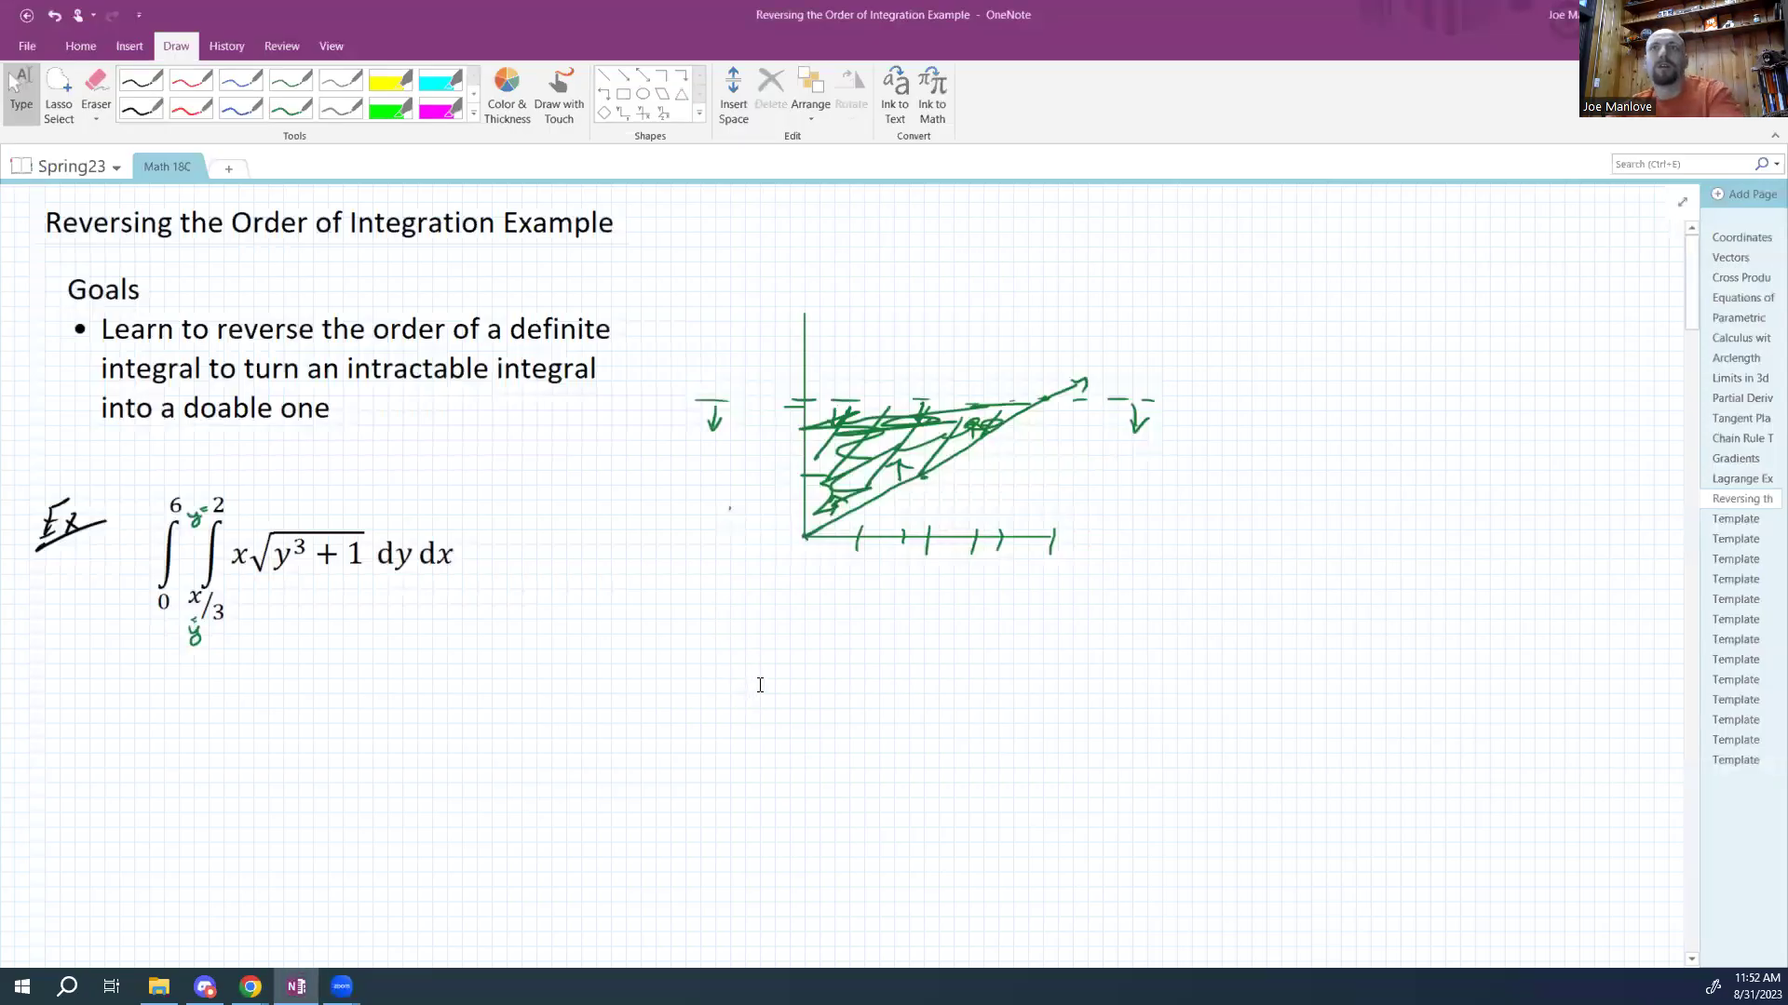
Paste the triangle graph and draw a blue horizontal strip labelled x=0 at its left end.
key(ctrl+v)
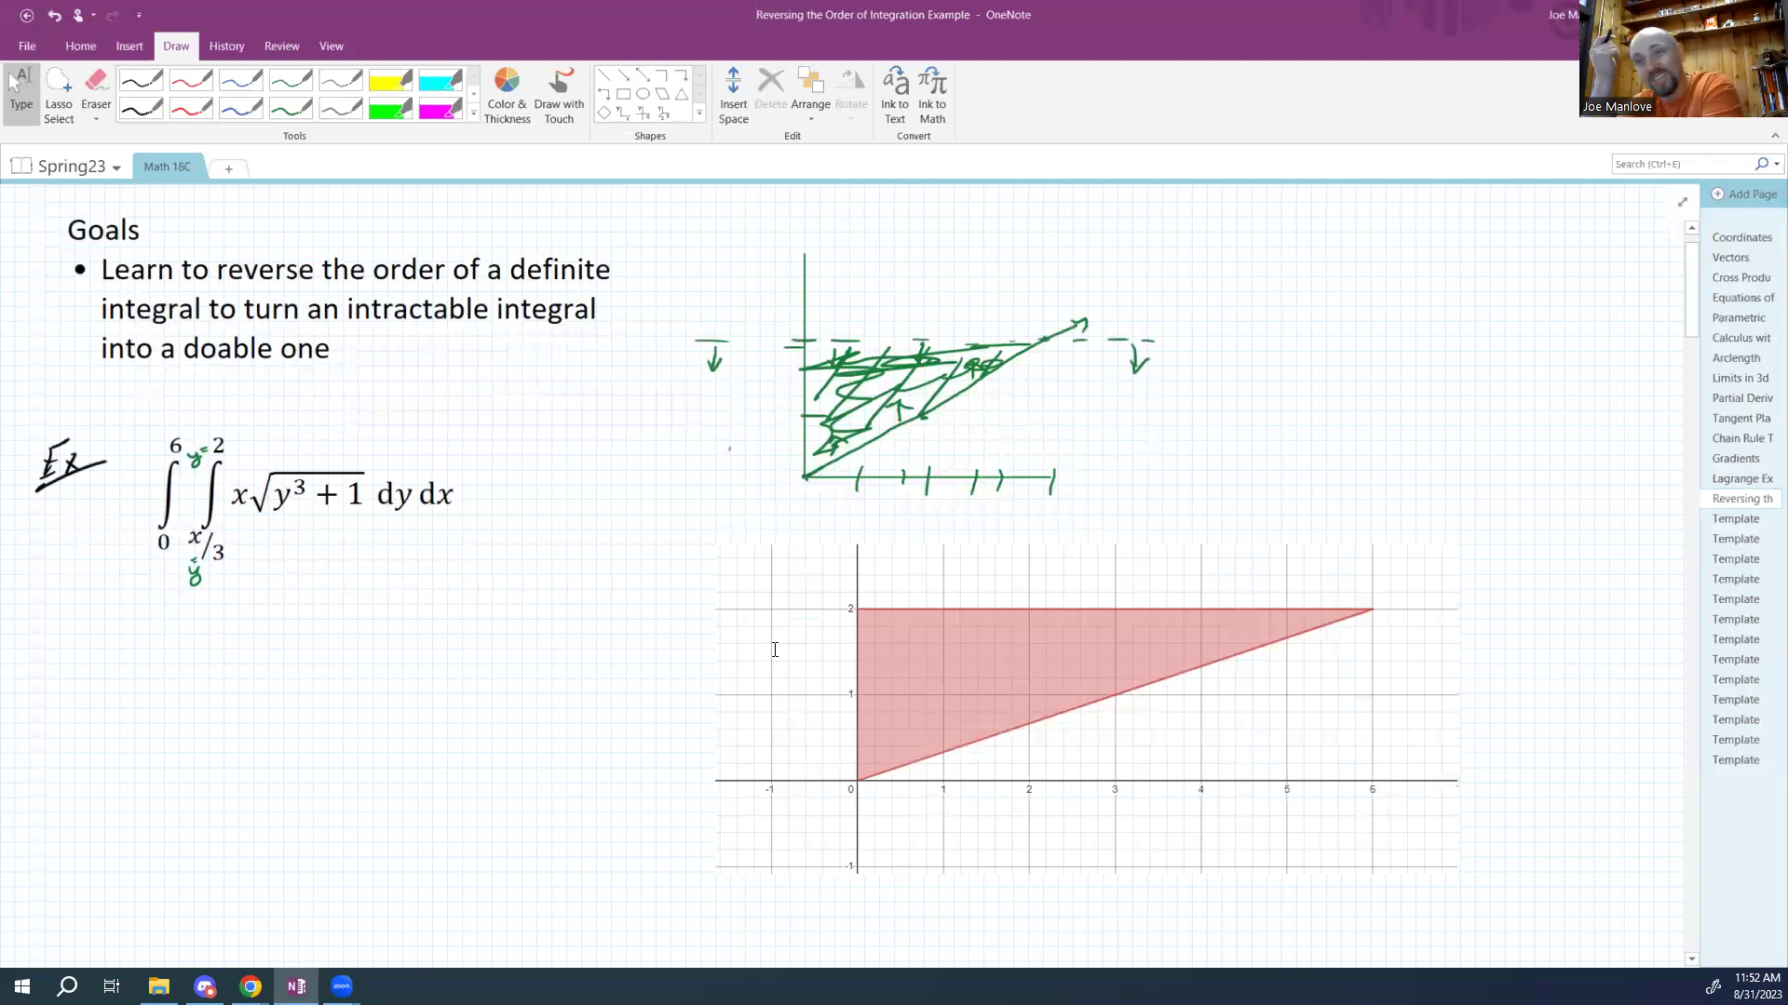
click(240, 108)
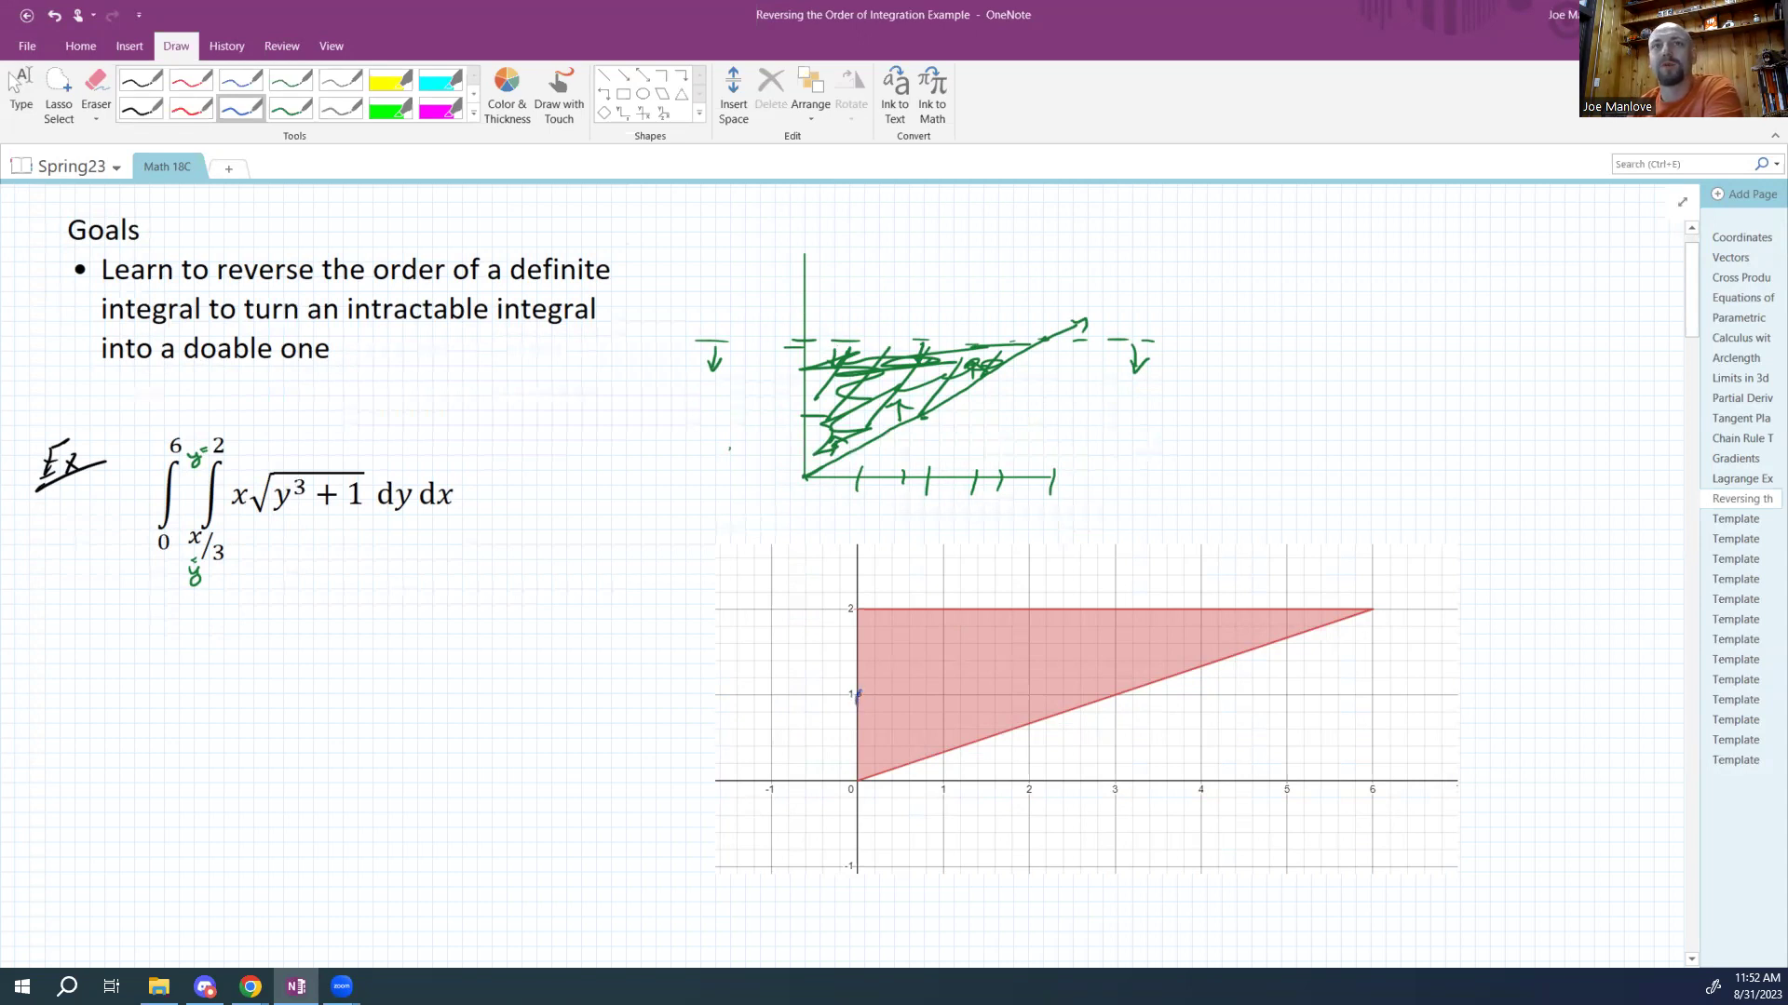
drag(857, 694, 1089, 696)
drag(857, 701, 1077, 710)
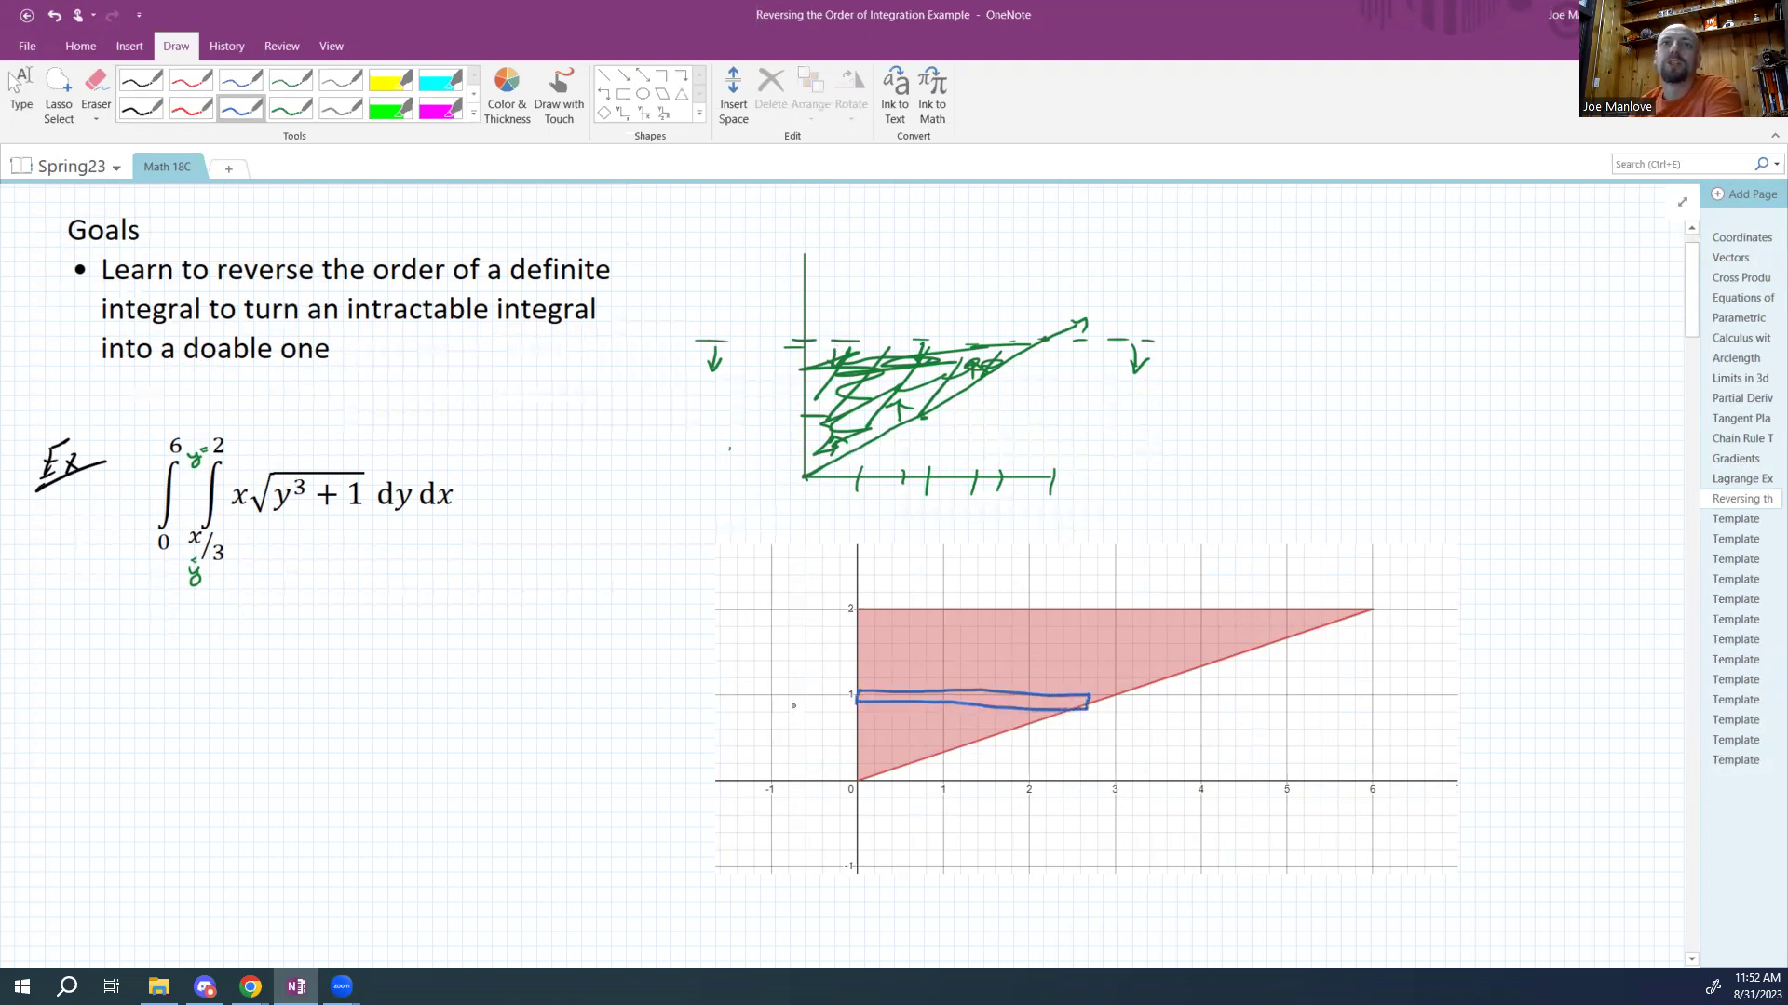
mouse_move(812, 700)
mouse_down()
mouse_move(812, 719)
mouse_move(849, 706)
mouse_up()
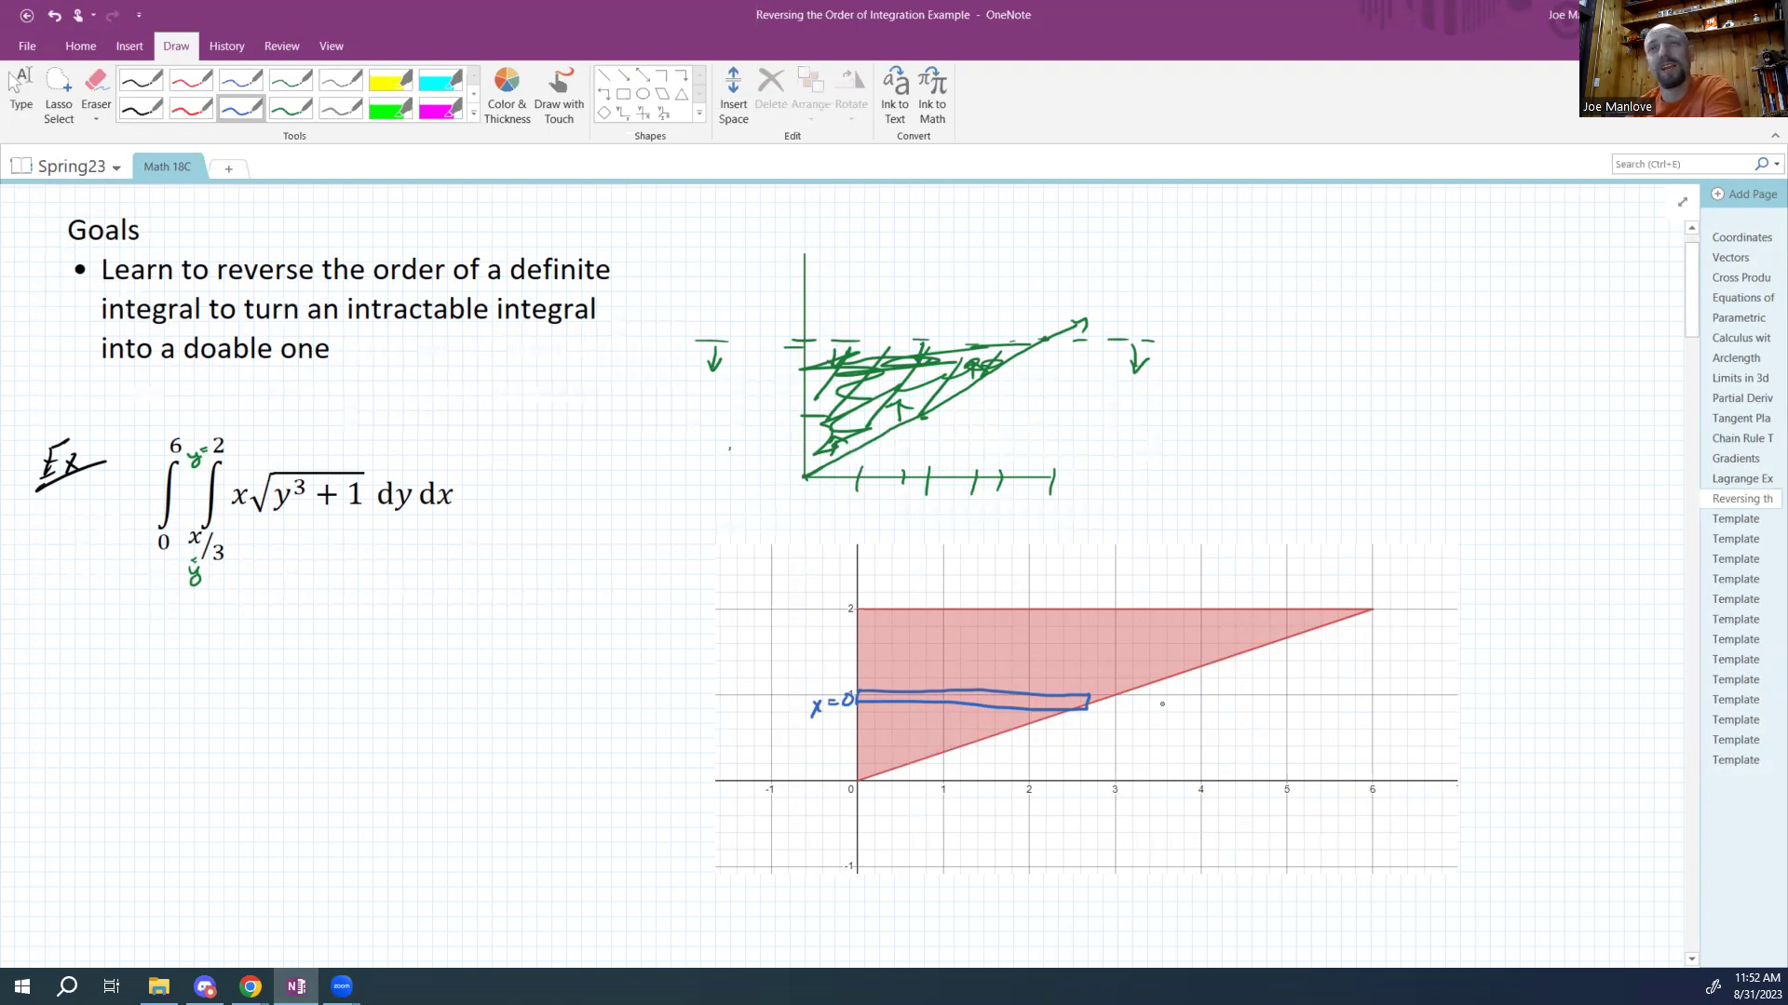
Write y = x/3 ⟷ 3y = x beside the graph and start labelling the strip's right end x = 3y.
drag(1182, 691, 1189, 710)
drag(1198, 698, 1236, 693)
mouse_move(1228, 694)
mouse_down()
mouse_move(1253, 691)
mouse_move(1241, 714)
mouse_move(1310, 696)
mouse_move(1283, 703)
mouse_move(1359, 717)
mouse_move(1391, 689)
mouse_up()
drag(1381, 700, 1410, 708)
drag(1413, 691, 1402, 709)
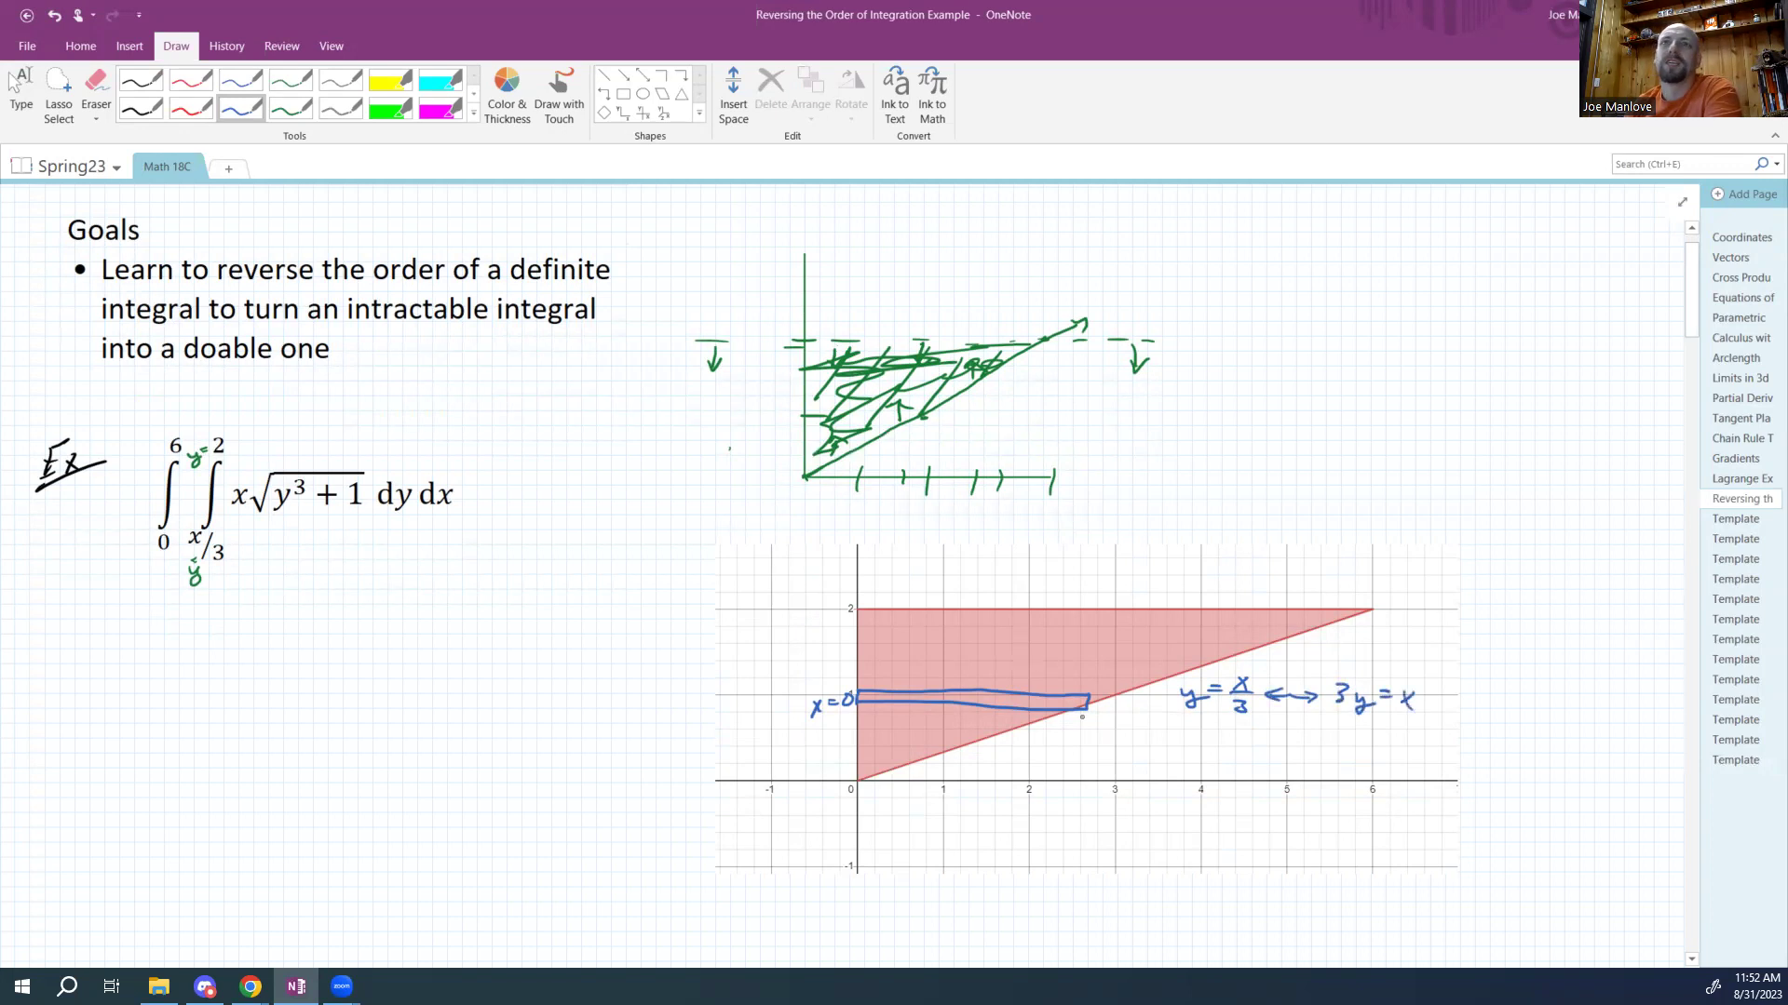
drag(1063, 725, 1063, 738)
Finish the x = 3y label, then write two integral signs and √(y³+1) in black ink.
drag(1084, 722, 1096, 721)
drag(1083, 728, 1165, 722)
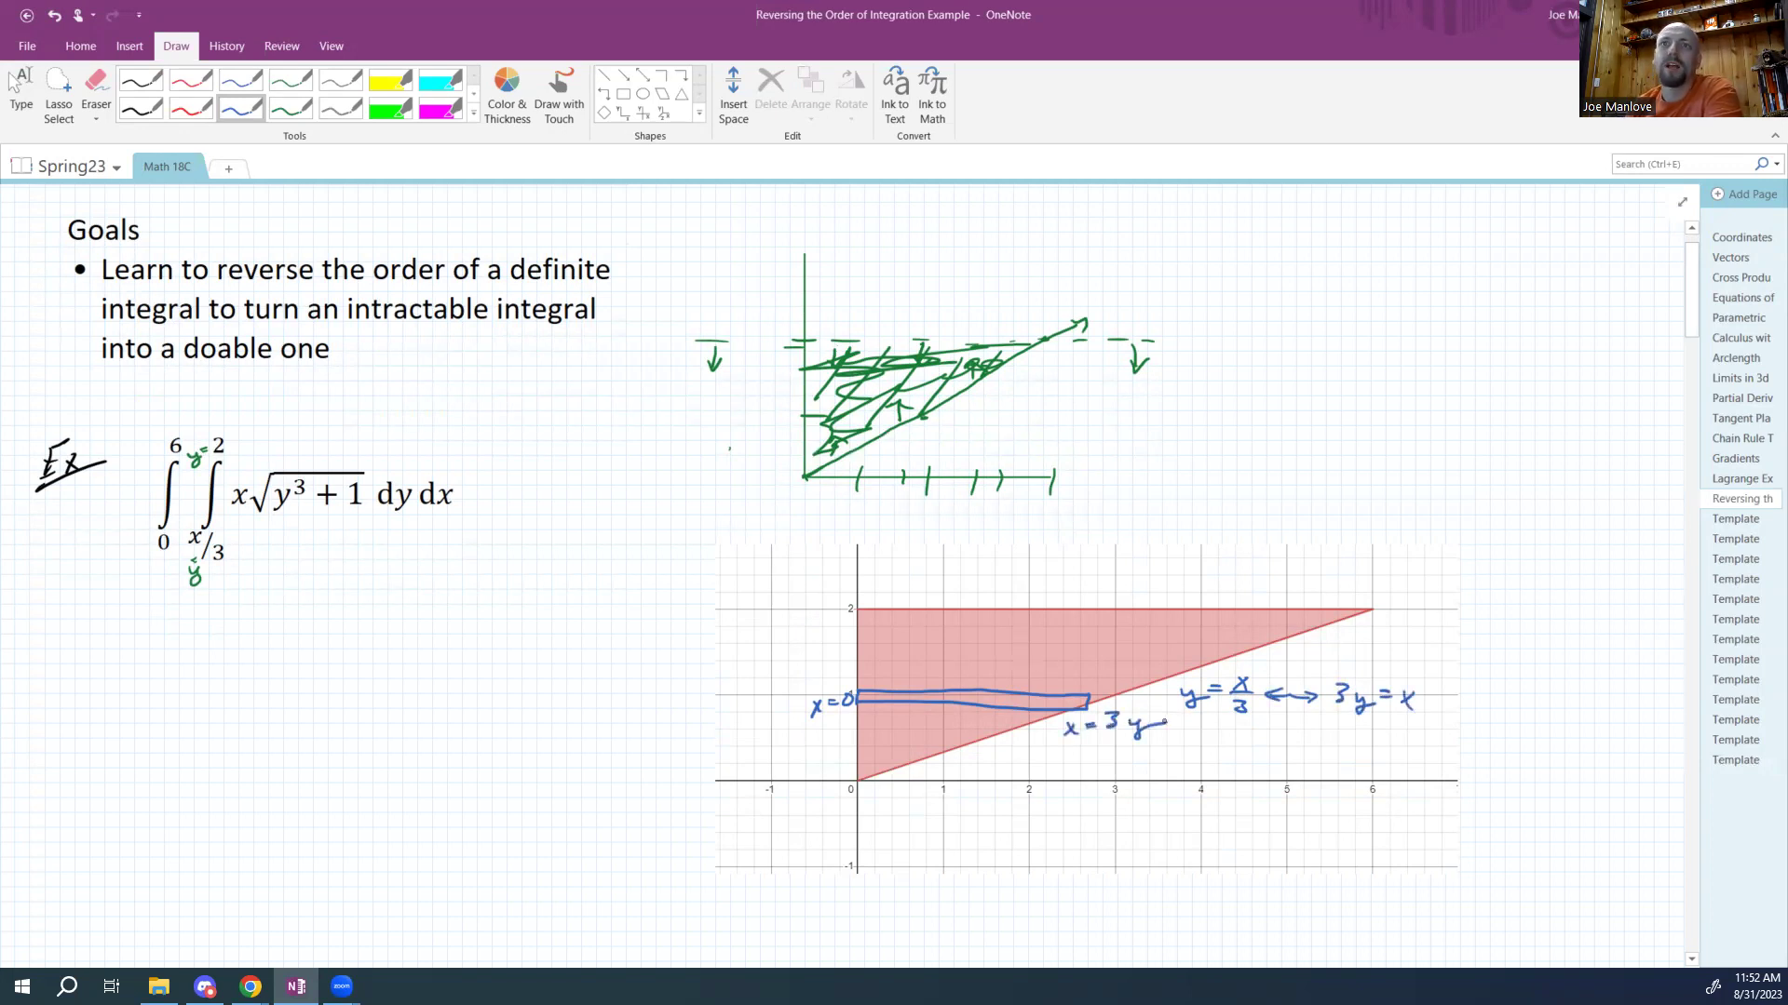
click(140, 108)
mouse_move(173, 691)
mouse_down()
mouse_move(145, 773)
mouse_move(192, 730)
mouse_move(192, 769)
mouse_move(253, 740)
mouse_move(238, 742)
mouse_move(278, 706)
mouse_move(403, 718)
mouse_up()
drag(293, 733, 344, 726)
drag(337, 719, 355, 738)
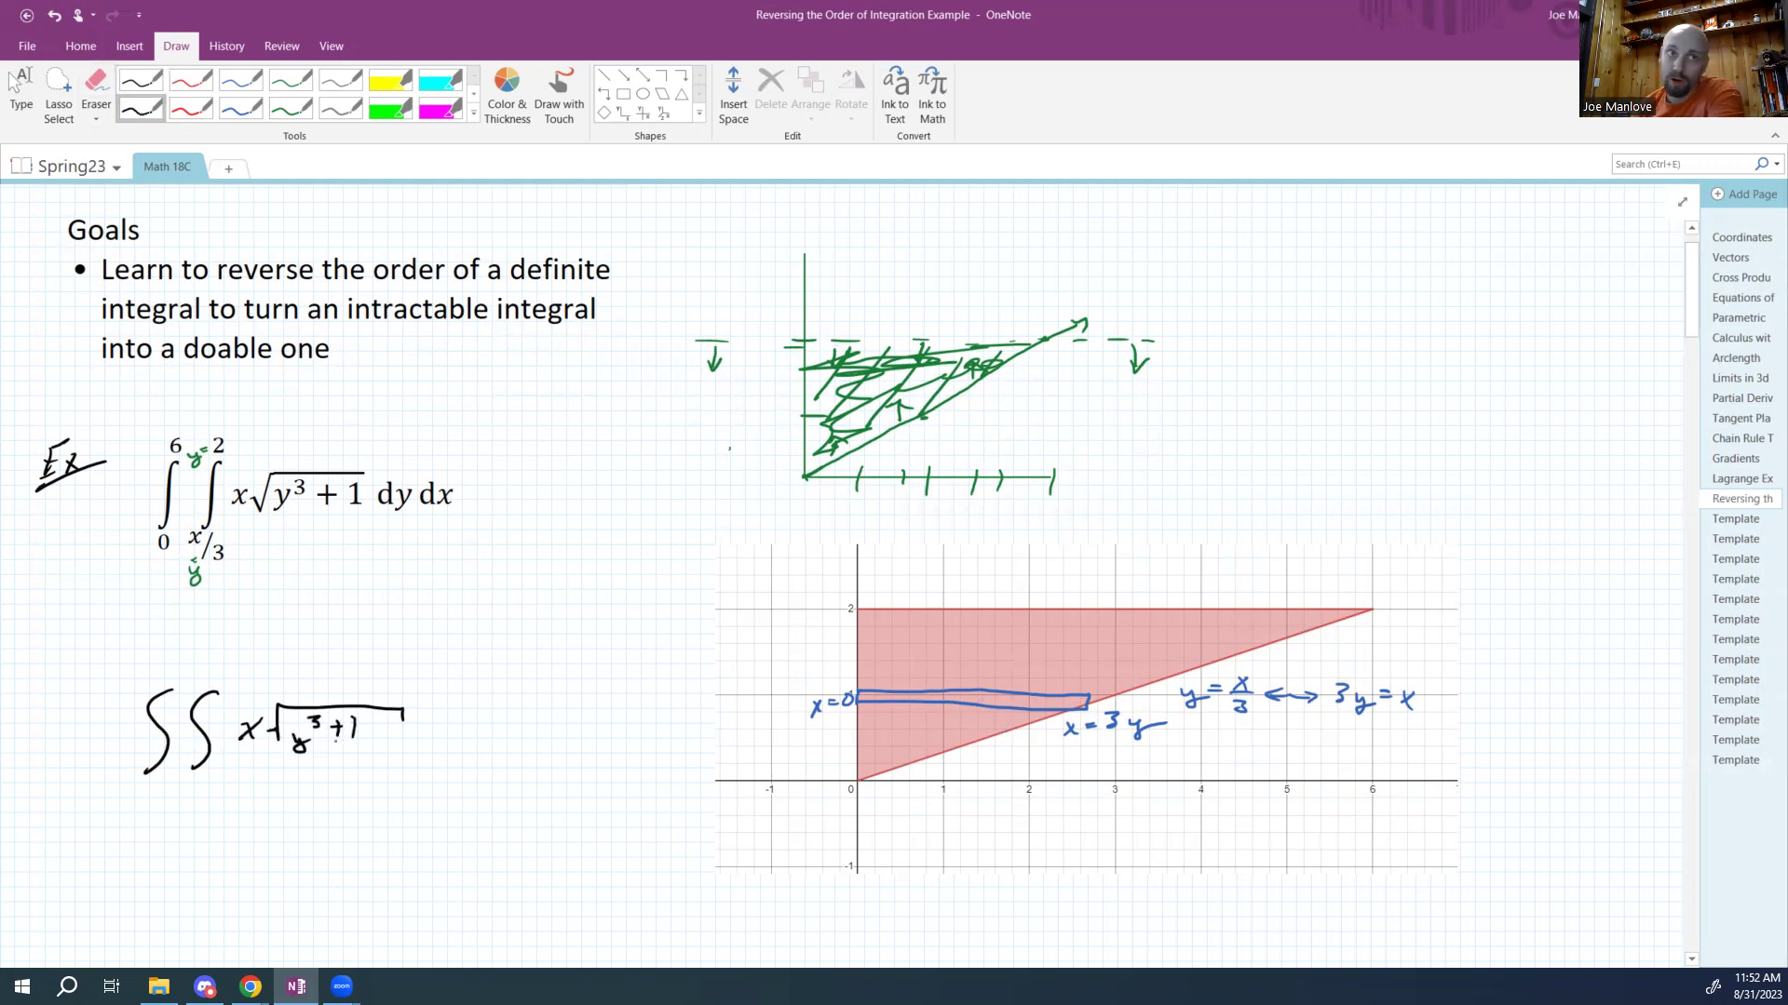
Add x and dx dy, and give the inner integral limits 0 to 3y.
mouse_move(440, 727)
mouse_down()
mouse_move(432, 740)
mouse_move(458, 738)
mouse_up()
mouse_move(458, 725)
mouse_down()
mouse_move(444, 739)
mouse_move(485, 735)
mouse_up()
drag(495, 723, 495, 747)
drag(505, 736, 532, 728)
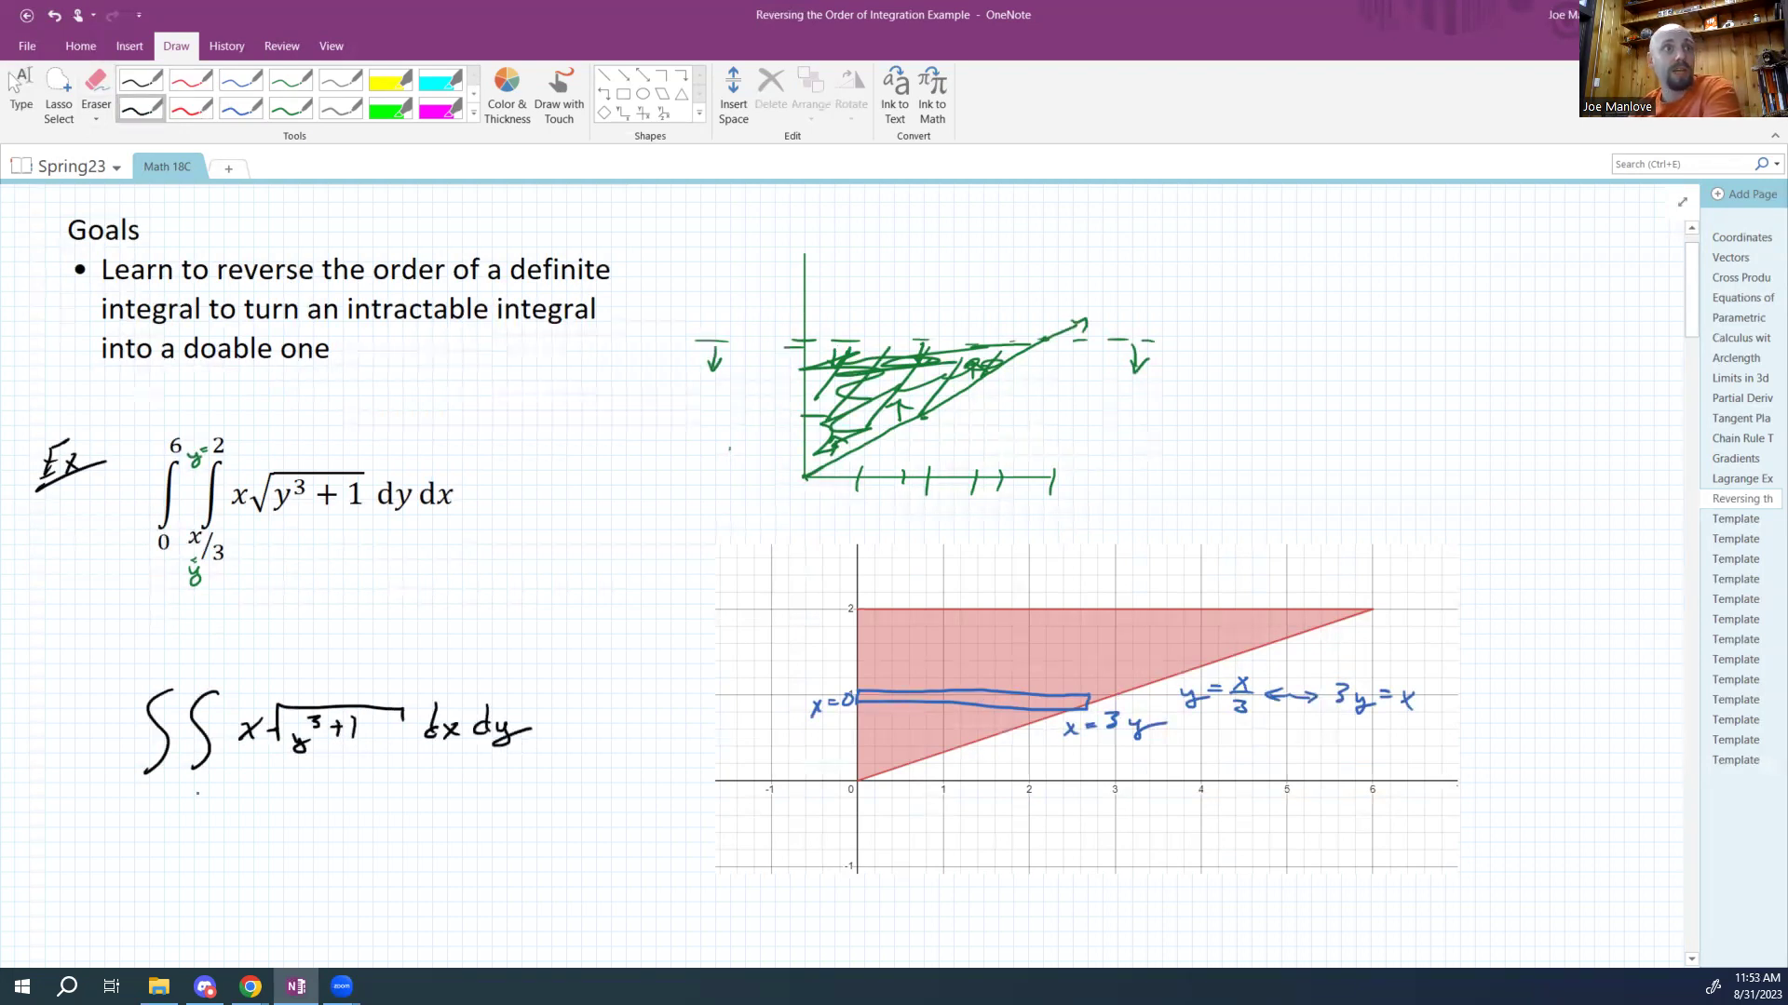
drag(205, 782, 206, 783)
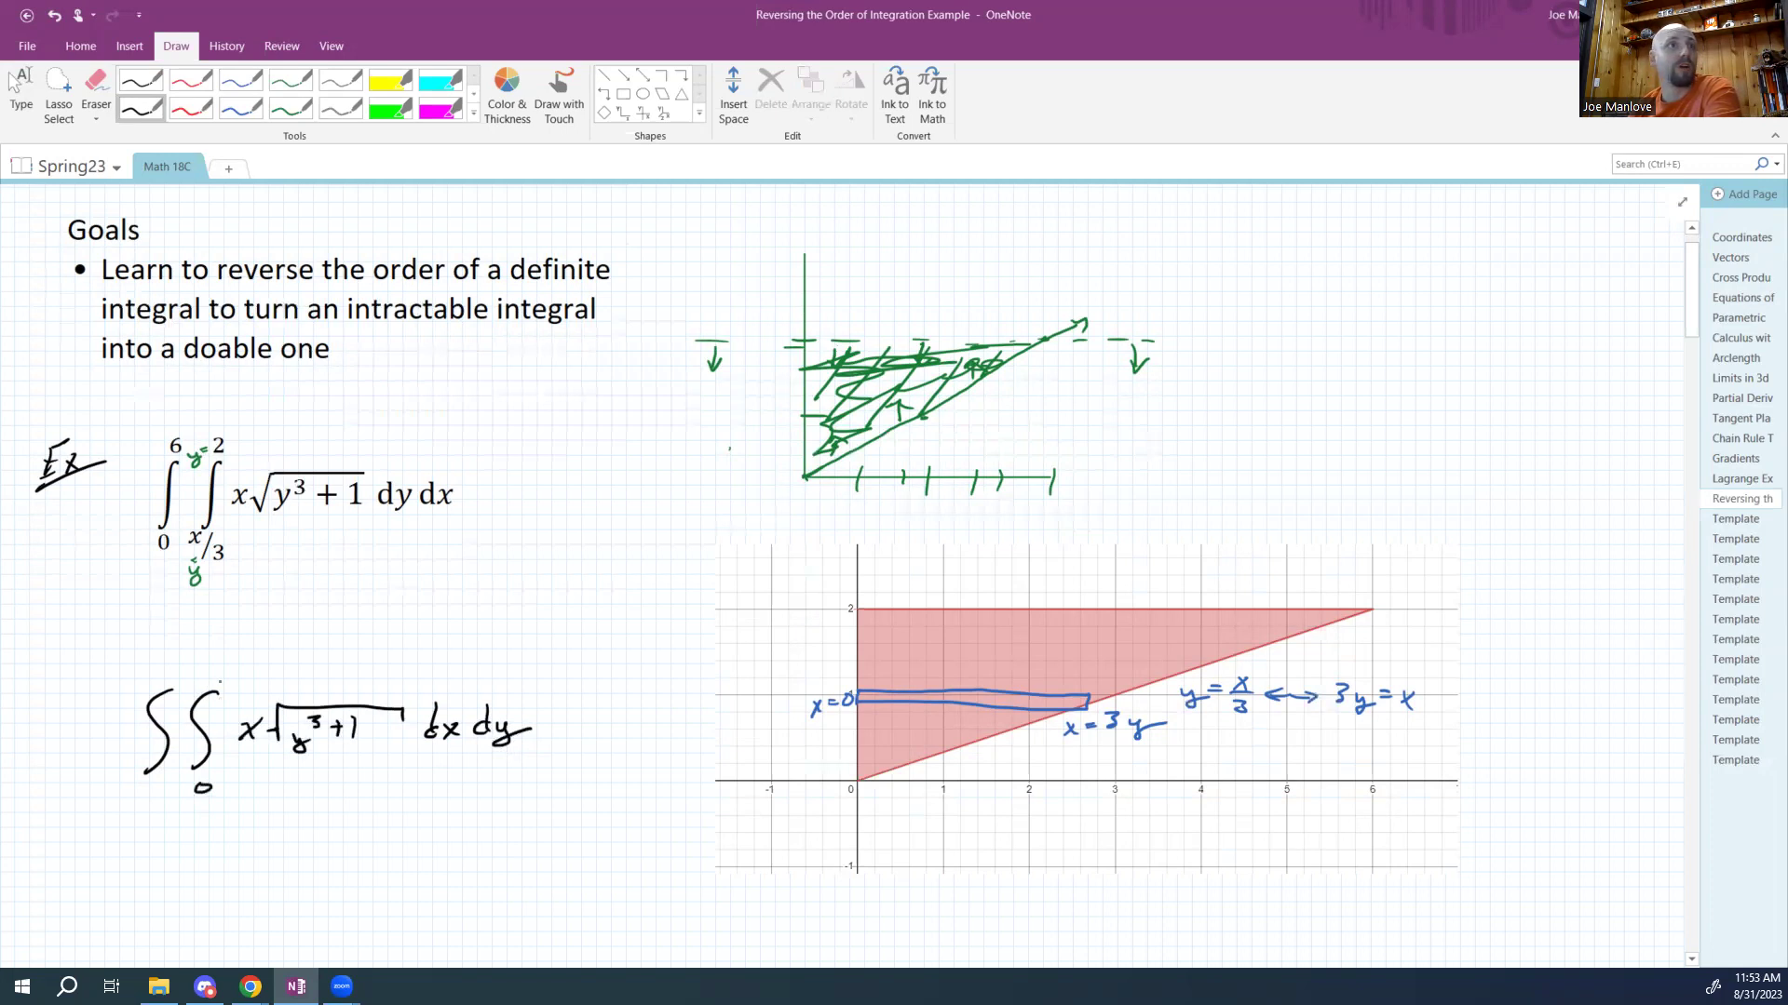
drag(220, 665, 245, 683)
drag(261, 671, 240, 692)
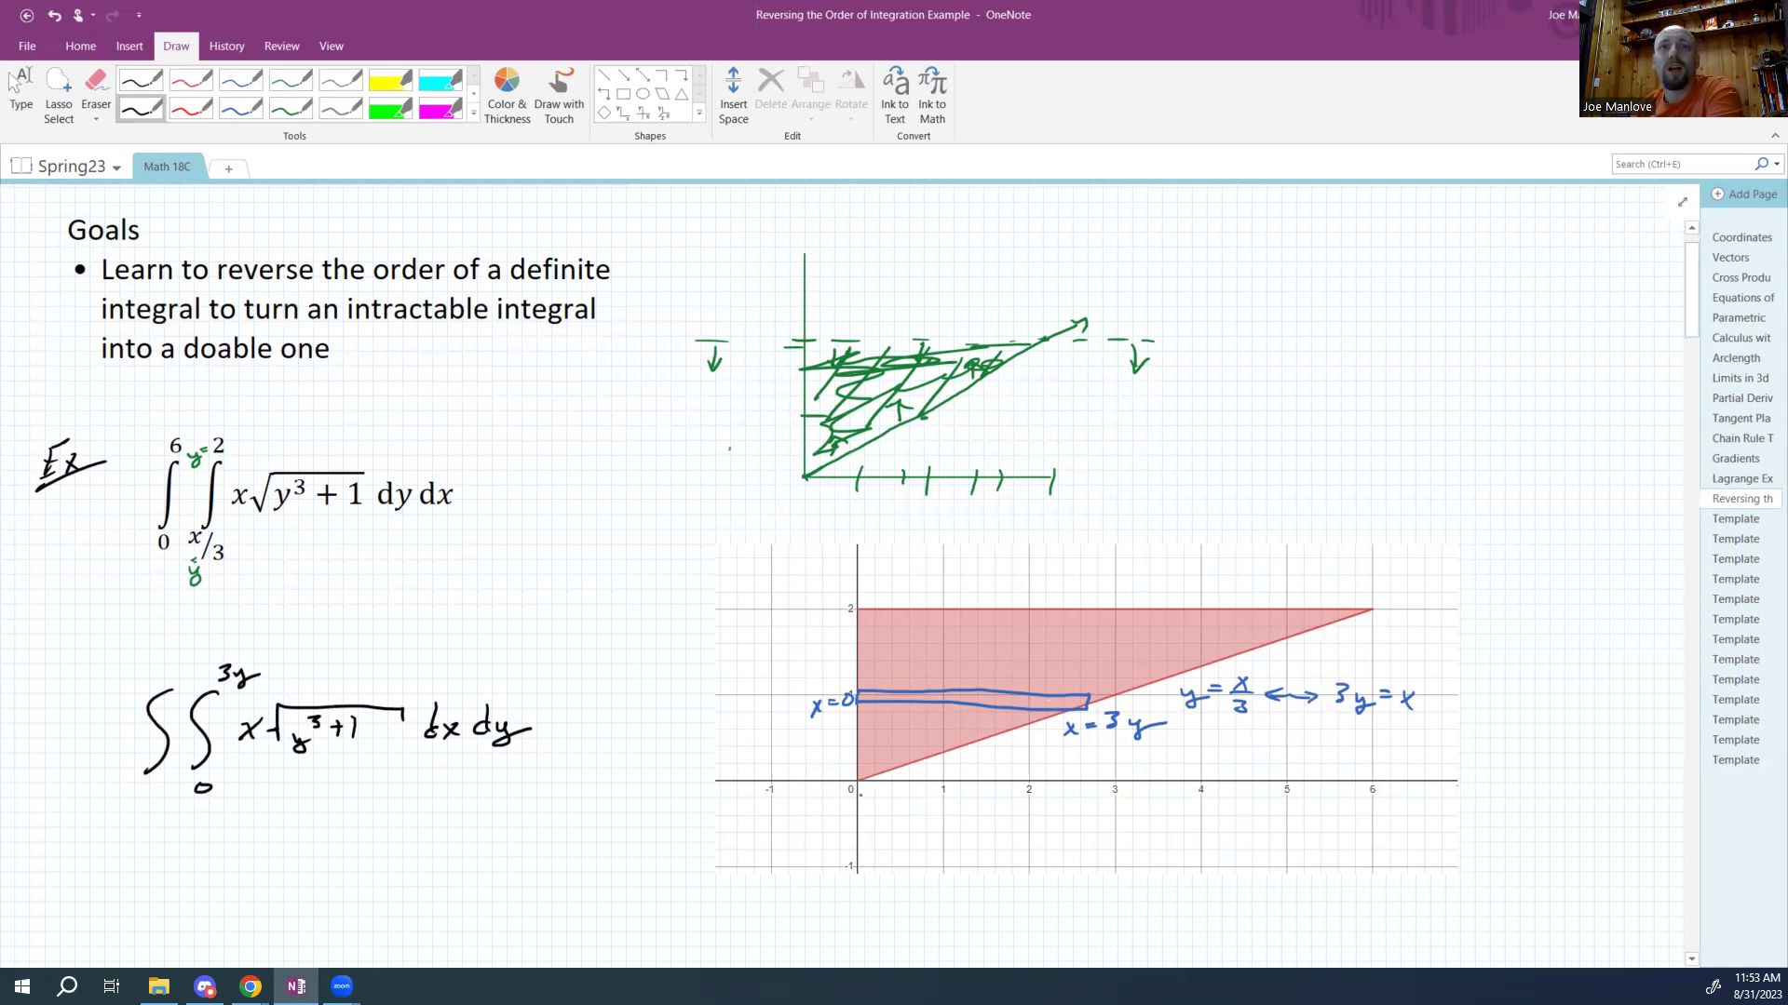
Mark the region's bottom at 0 and top at y=2, and give the outer integral limits 0 to 2.
drag(844, 781, 871, 782)
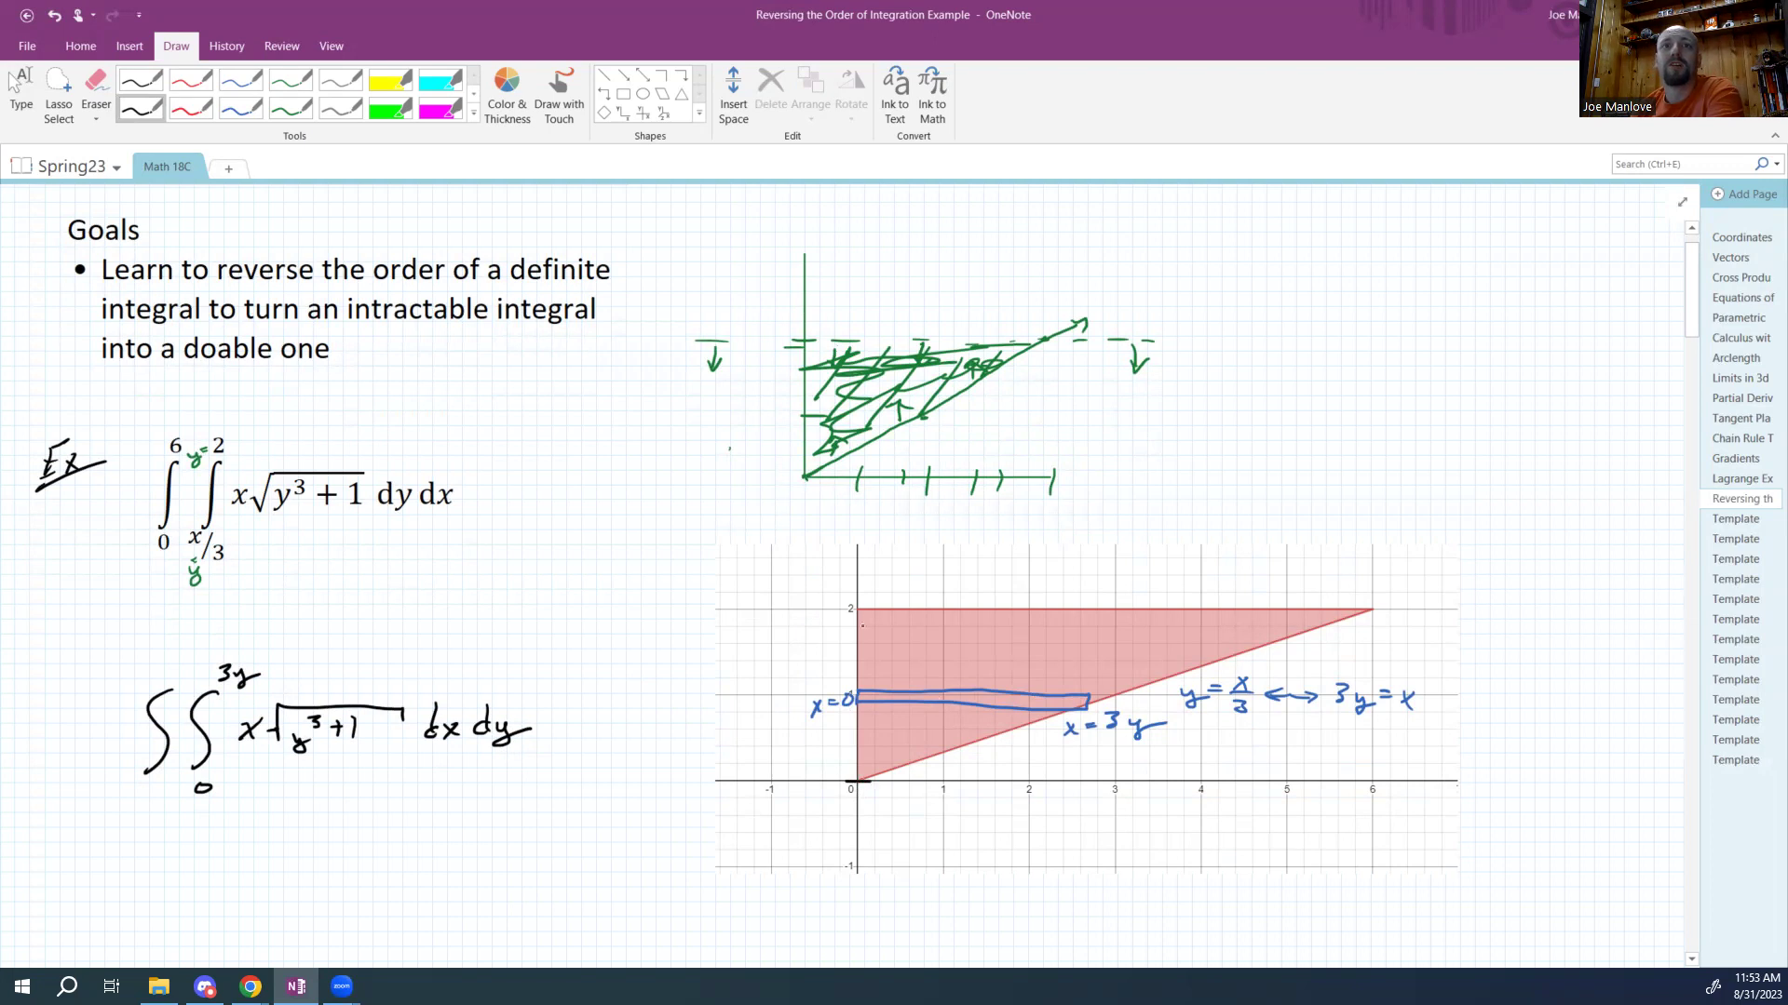
drag(840, 611, 864, 610)
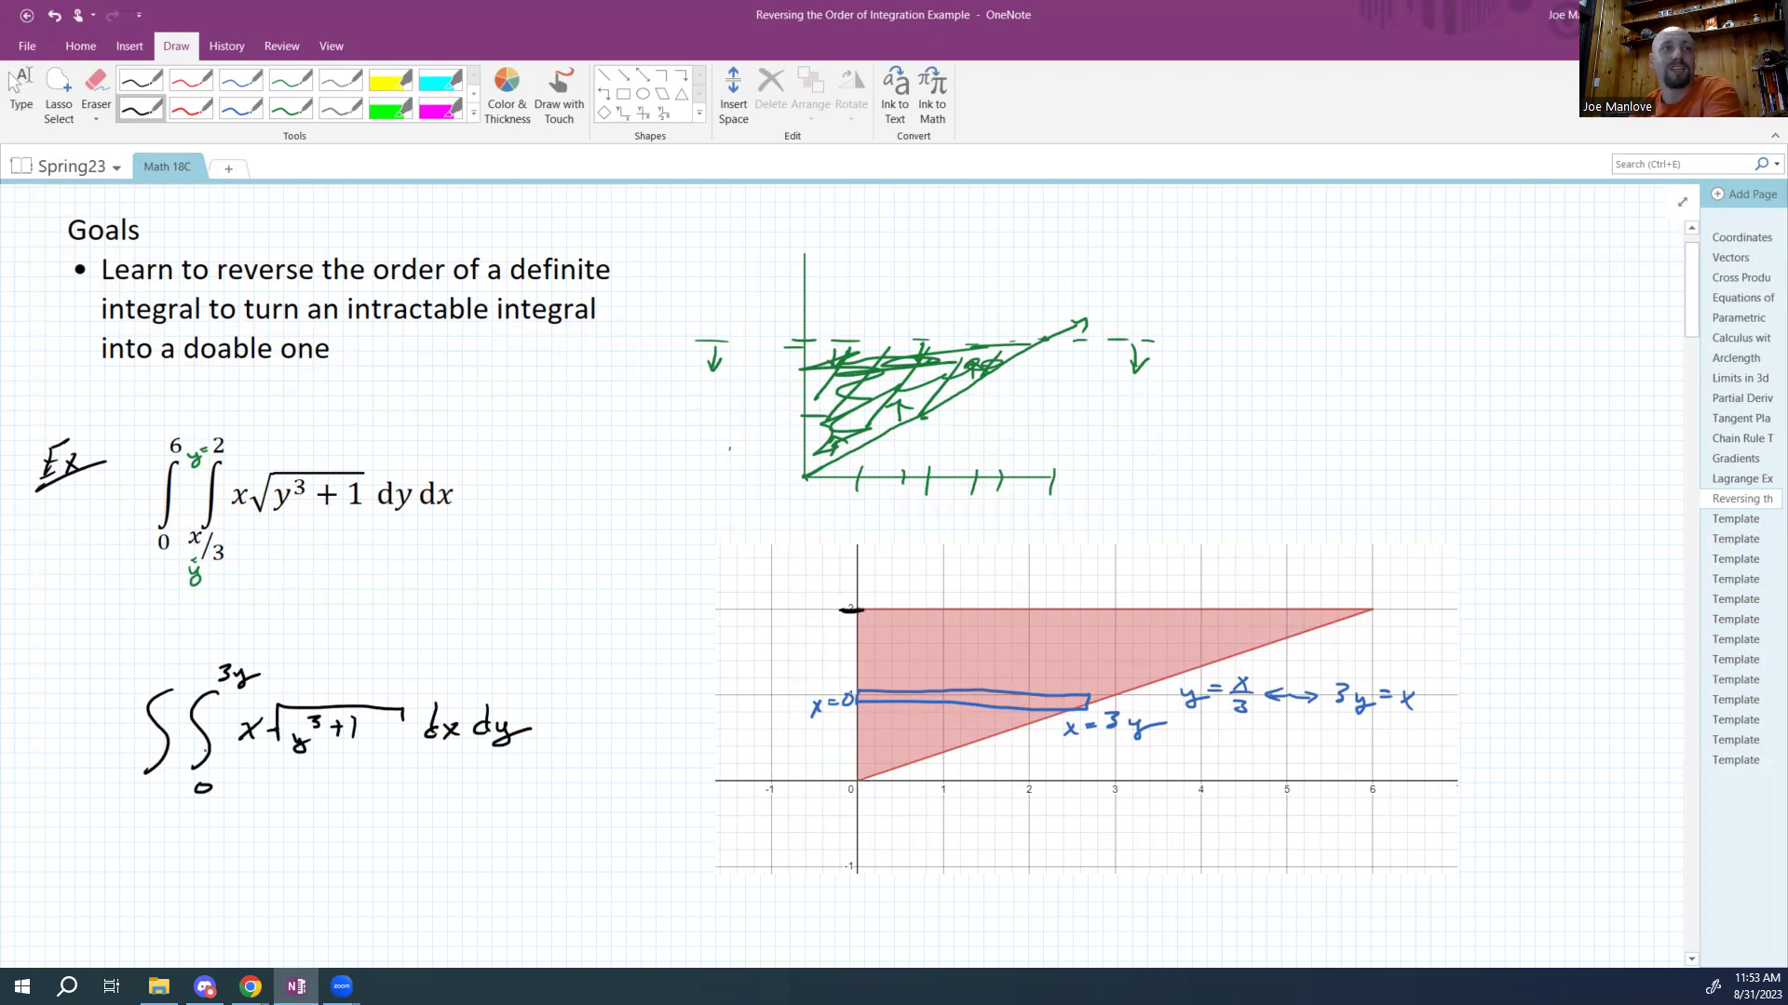
drag(151, 783, 149, 785)
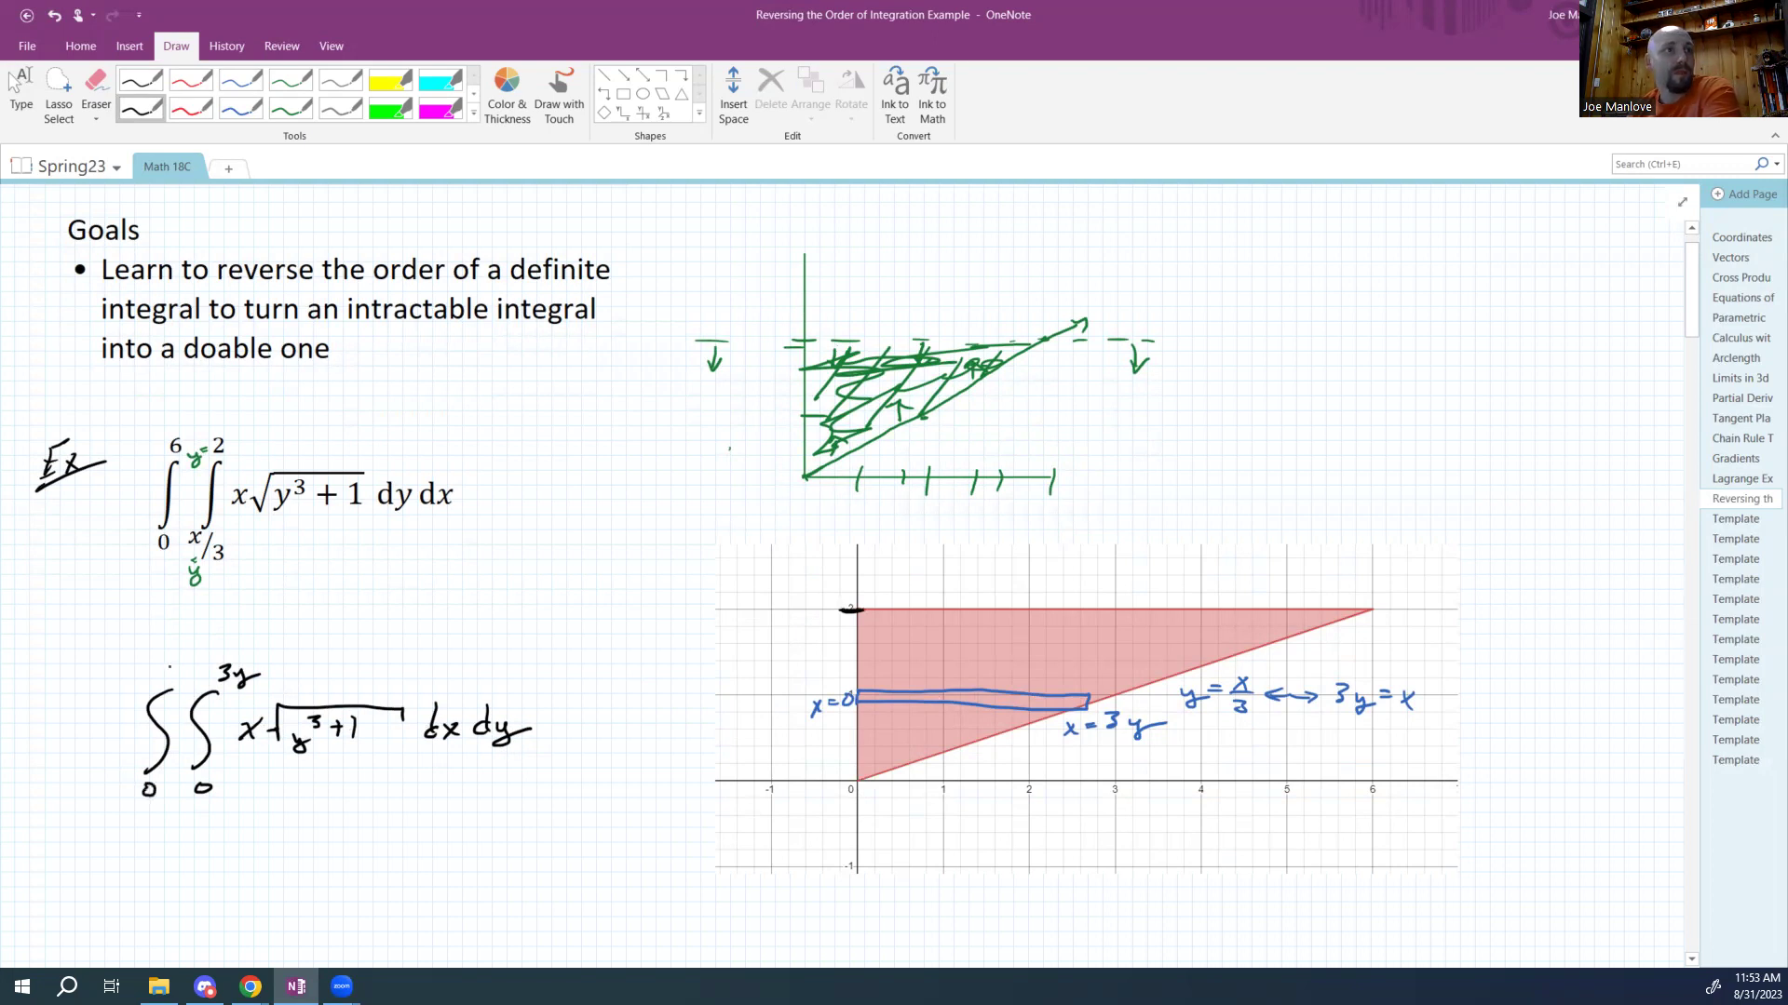
drag(168, 666, 182, 680)
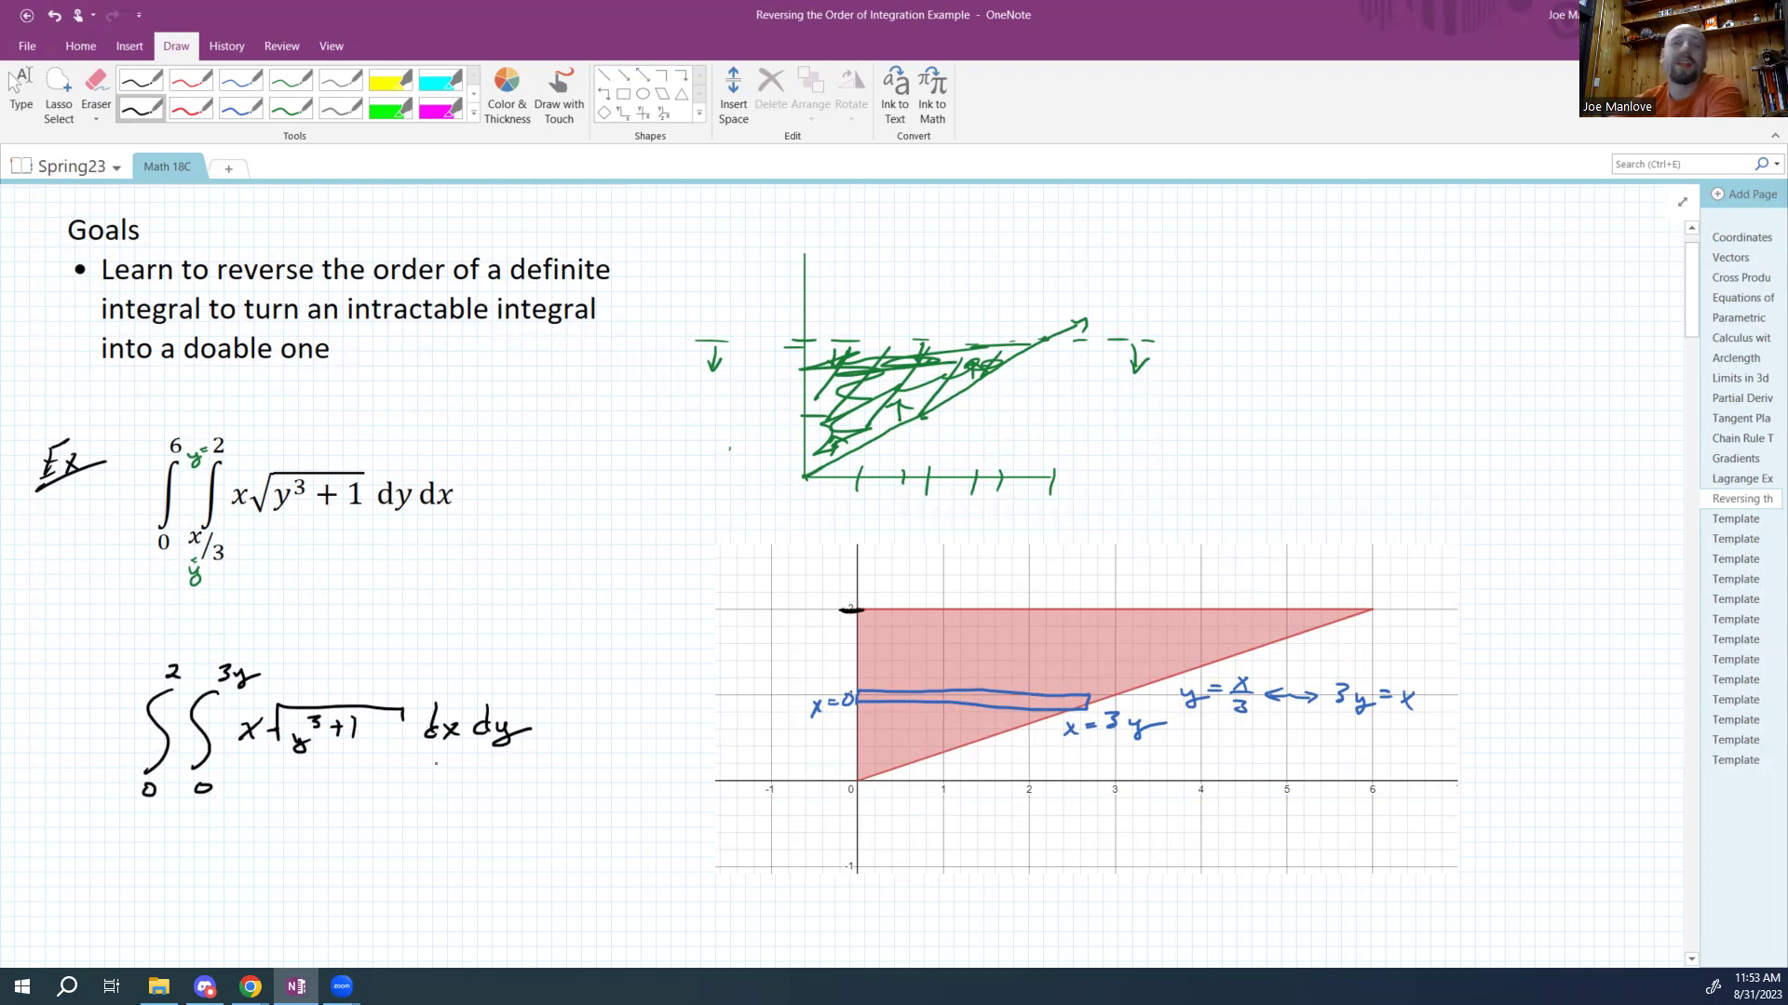
Scroll down and start the next line with ∫₀² √(y³+1).
scroll(435, 763, down, 5)
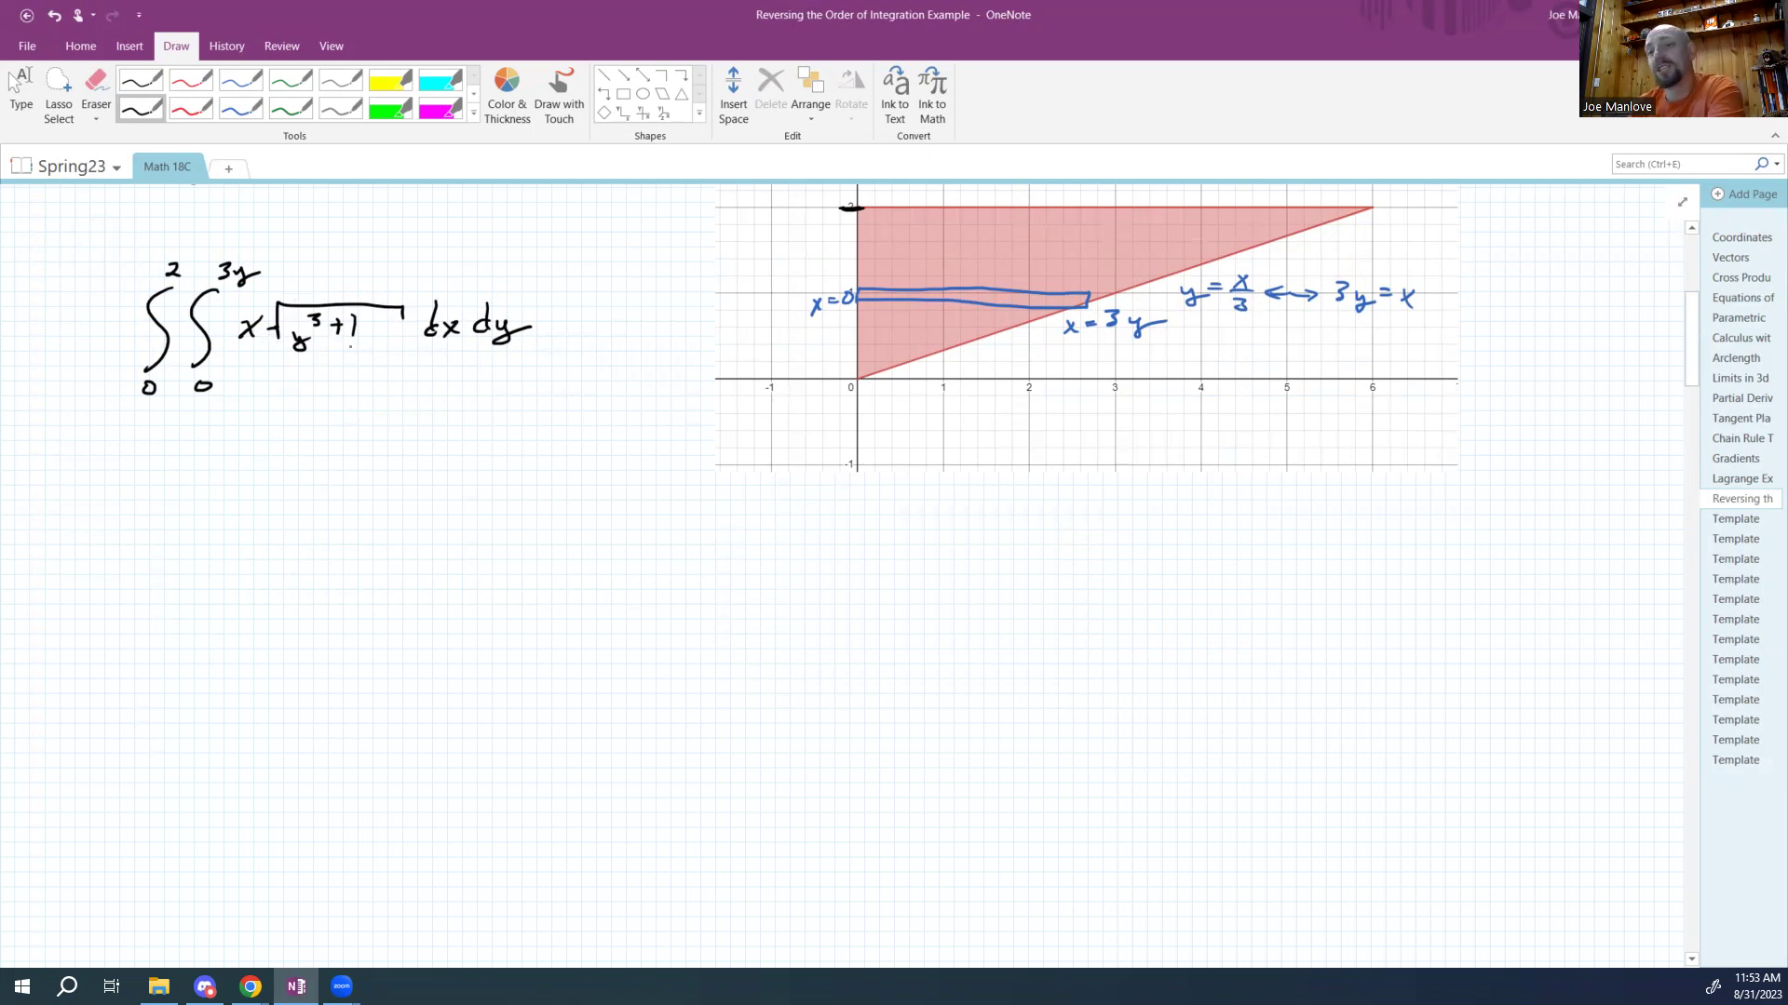
mouse_move(168, 482)
mouse_down()
mouse_move(148, 565)
mouse_move(178, 471)
mouse_move(328, 473)
mouse_move(326, 490)
mouse_up()
mouse_move(216, 517)
mouse_down()
mouse_move(224, 537)
mouse_move(247, 502)
mouse_move(268, 508)
mouse_up()
drag(260, 503, 282, 527)
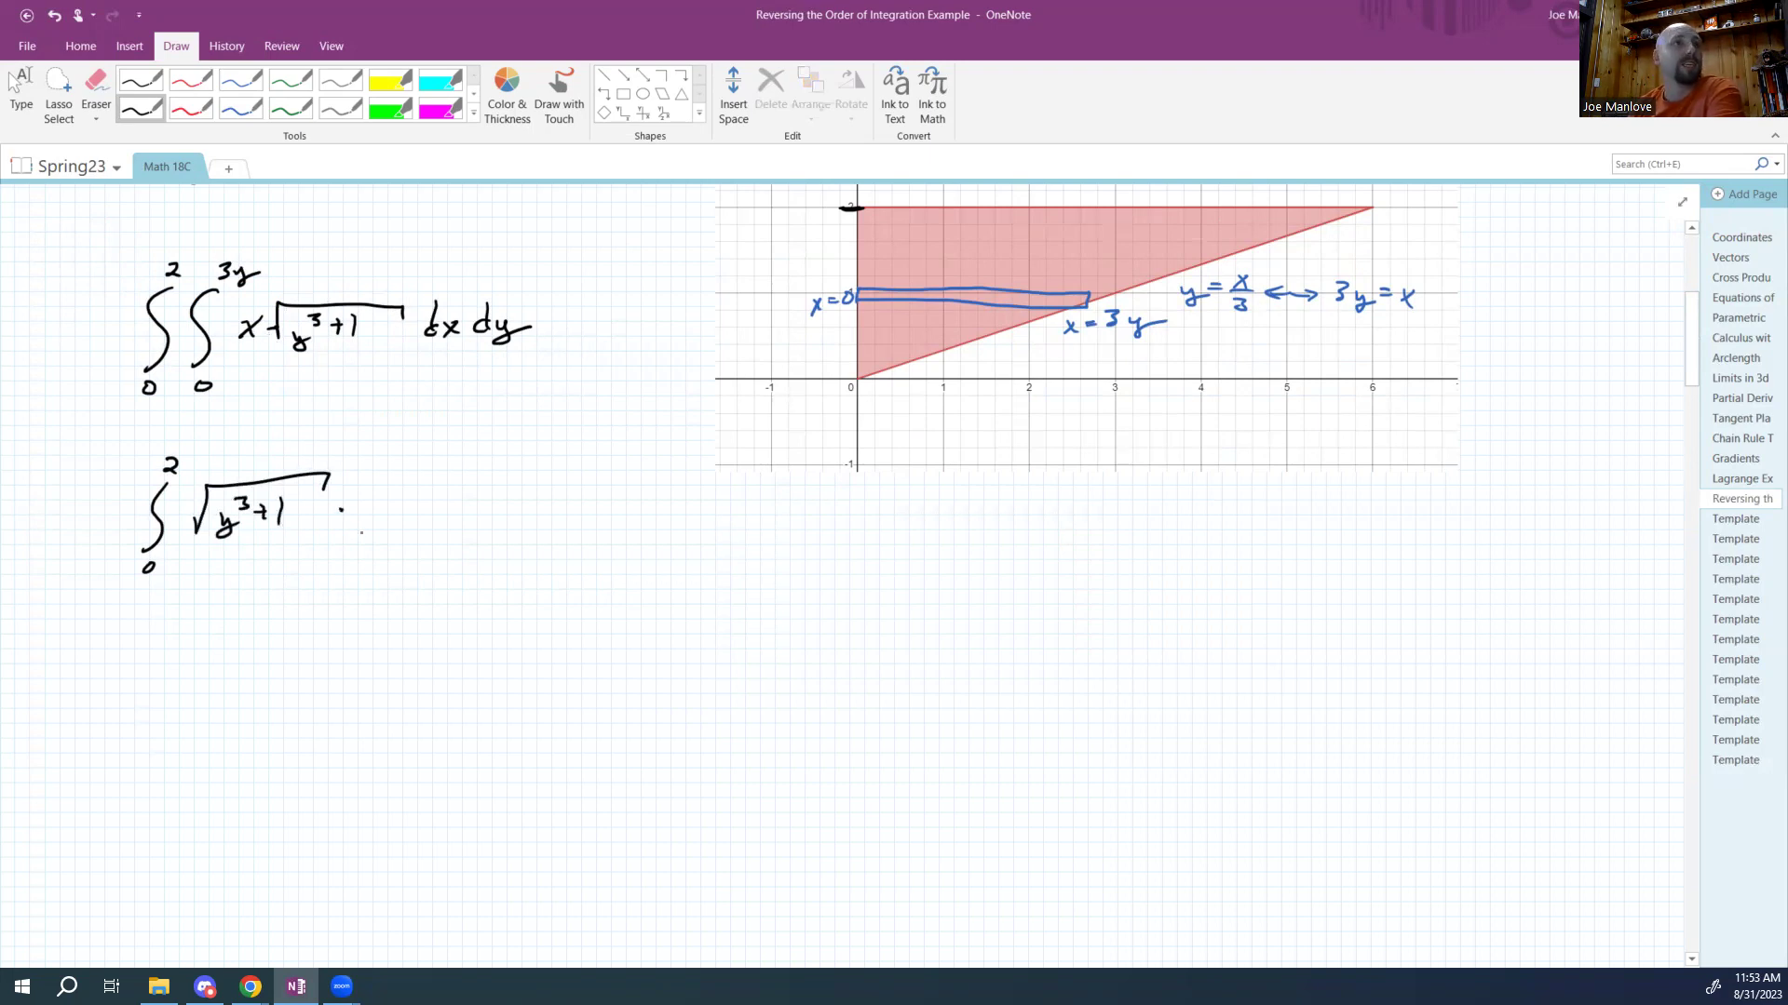
Write x²/2 dy with an evaluation bar from x=0 to x=3y, and begin another integral.
drag(373, 495, 385, 511)
mouse_move(387, 494)
mouse_down()
mouse_move(374, 515)
mouse_move(410, 485)
mouse_move(383, 520)
mouse_move(417, 515)
mouse_up()
drag(378, 532, 400, 545)
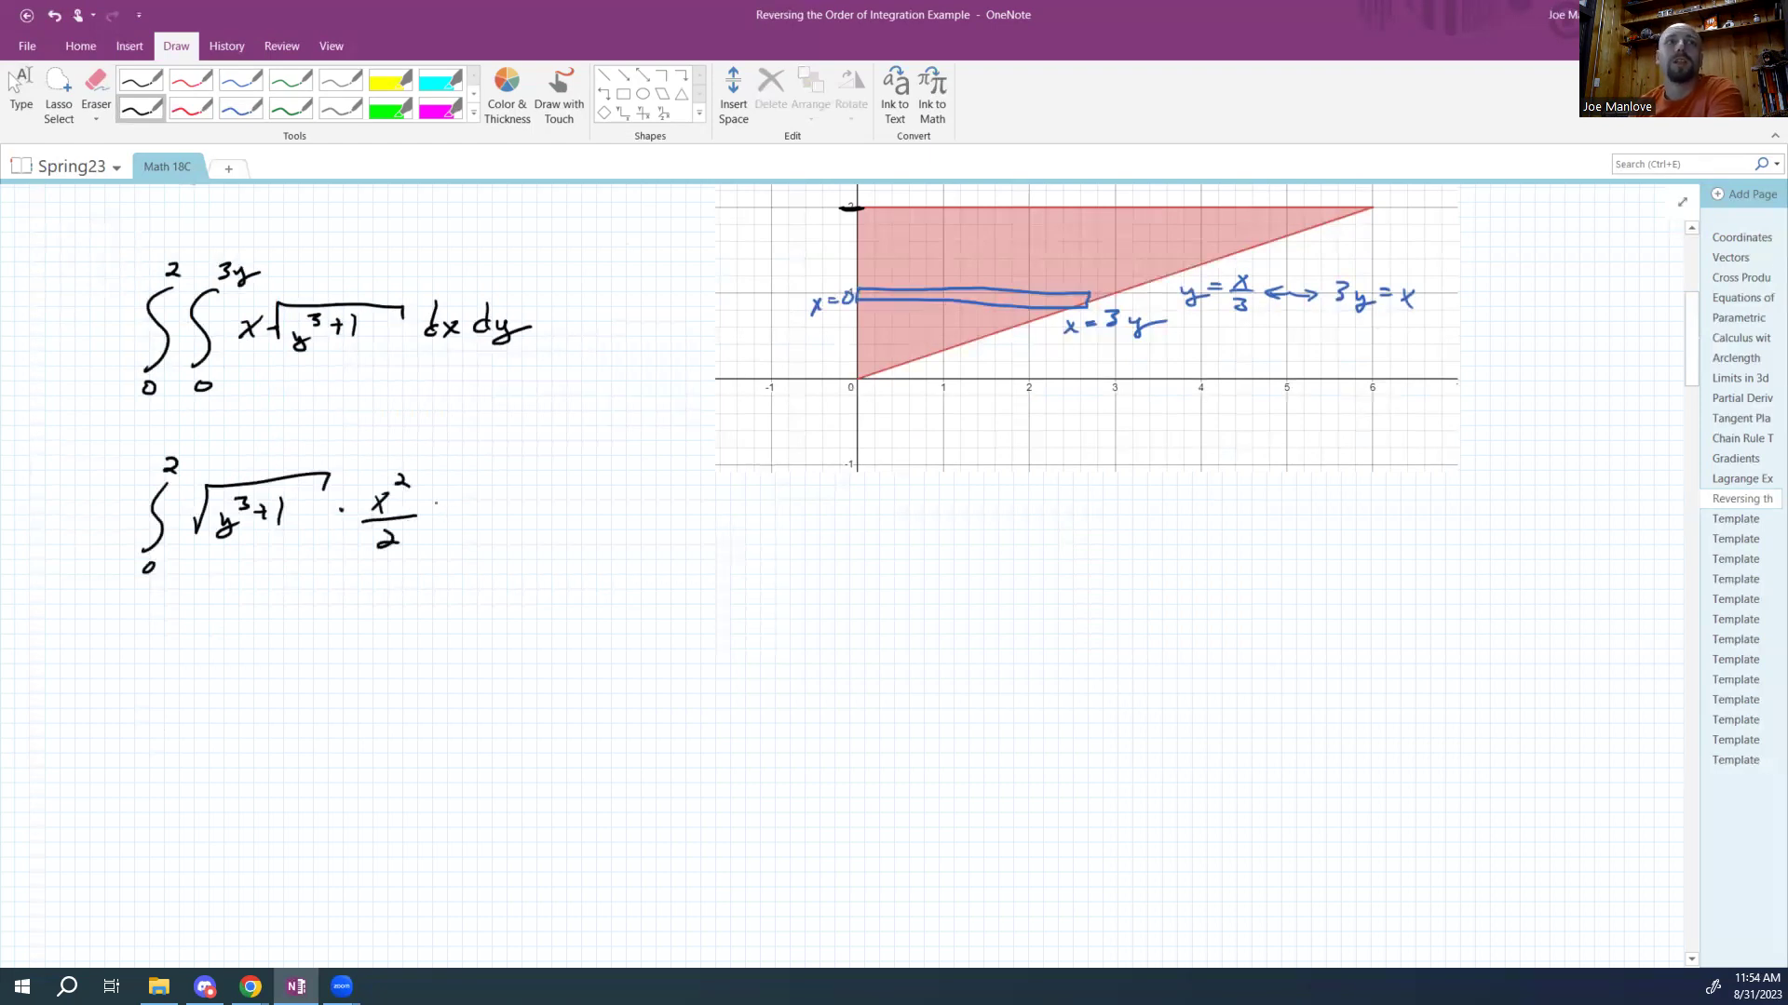
drag(487, 511, 491, 524)
mouse_move(494, 482)
mouse_down()
mouse_move(498, 523)
mouse_move(540, 518)
mouse_up()
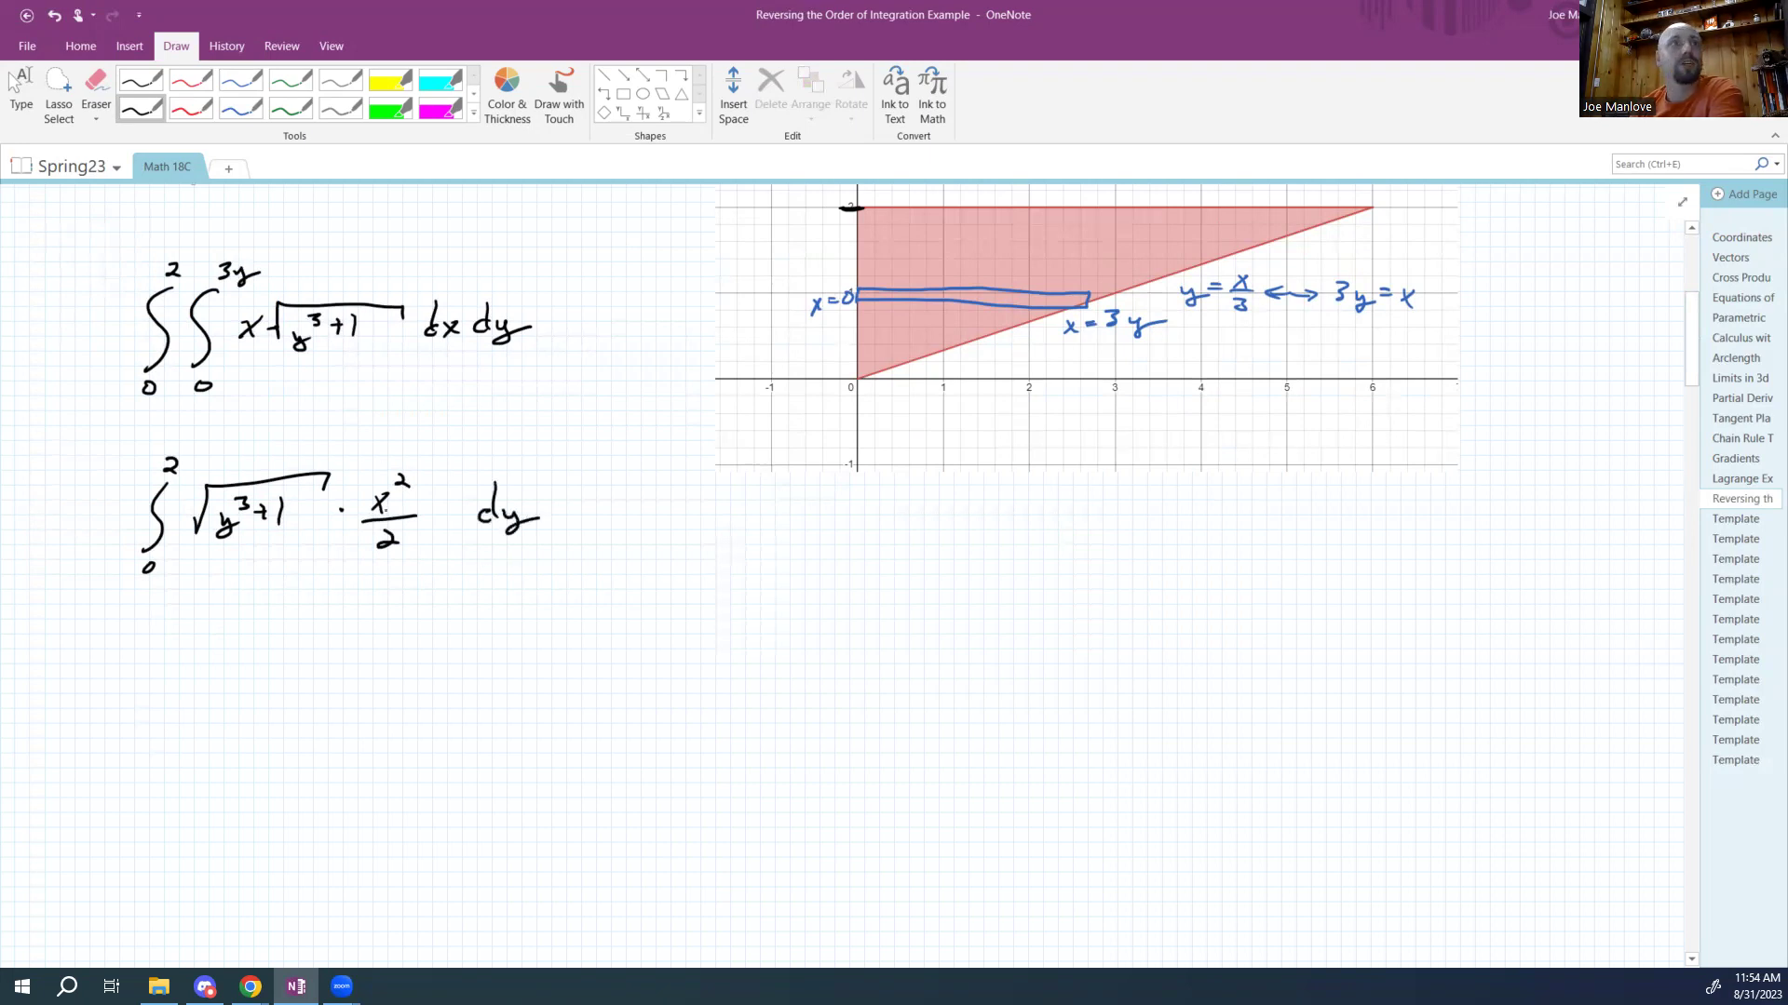
mouse_move(443, 468)
mouse_down()
mouse_move(407, 587)
mouse_move(424, 603)
mouse_move(466, 586)
mouse_up()
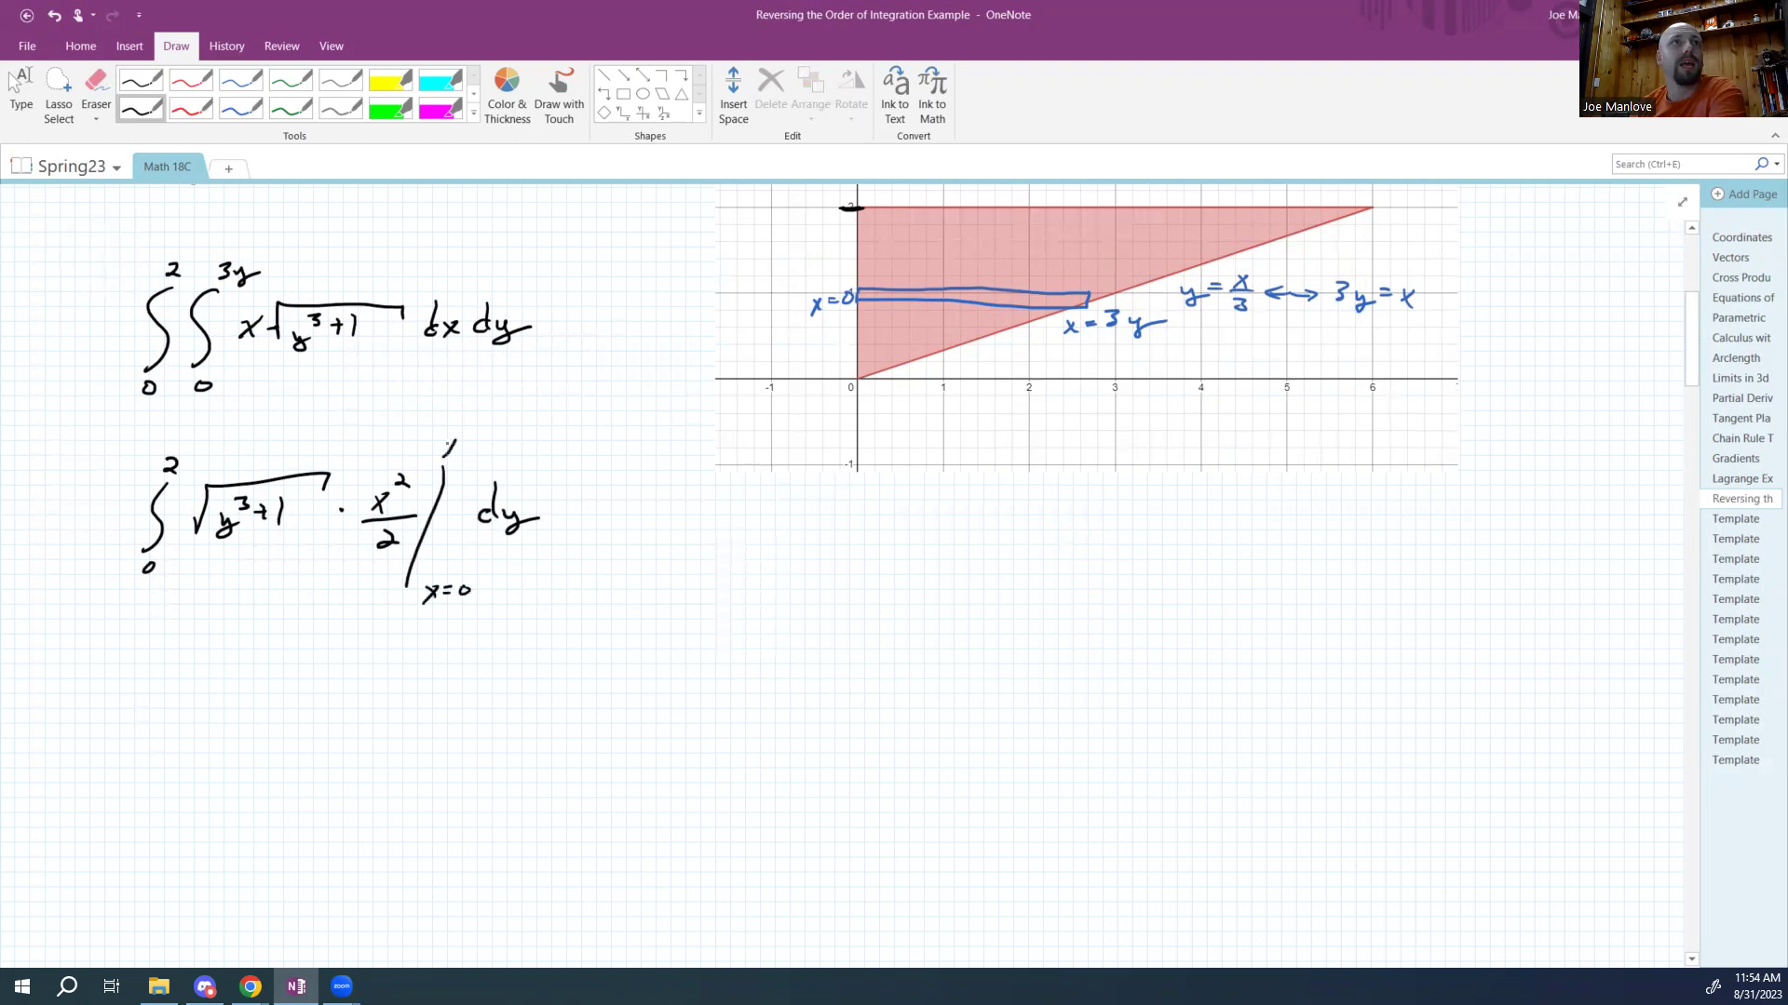
mouse_move(485, 426)
mouse_down()
mouse_move(500, 436)
mouse_move(482, 448)
mouse_move(535, 444)
mouse_up()
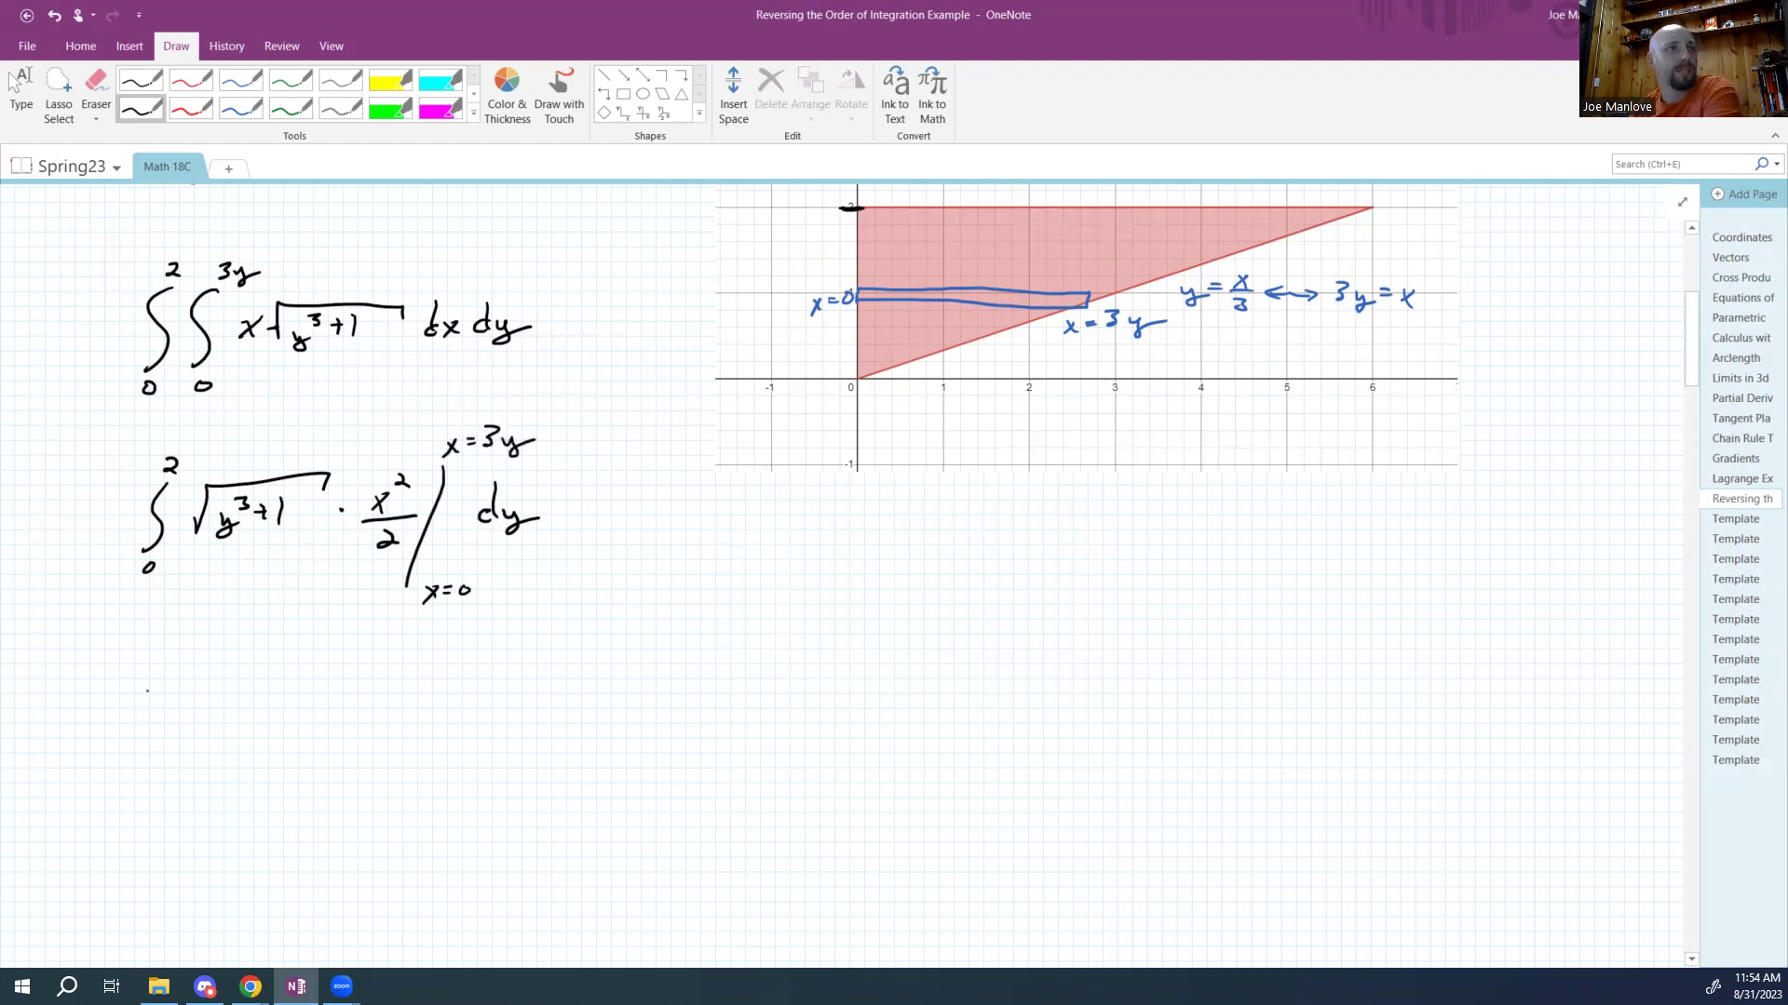
drag(153, 689, 136, 776)
Write ∫₀² √(y³+1)[9y²/2 − 0²/2] dy with the x limits substituted.
mouse_move(161, 661)
mouse_down()
mouse_move(197, 687)
mouse_move(345, 695)
mouse_up()
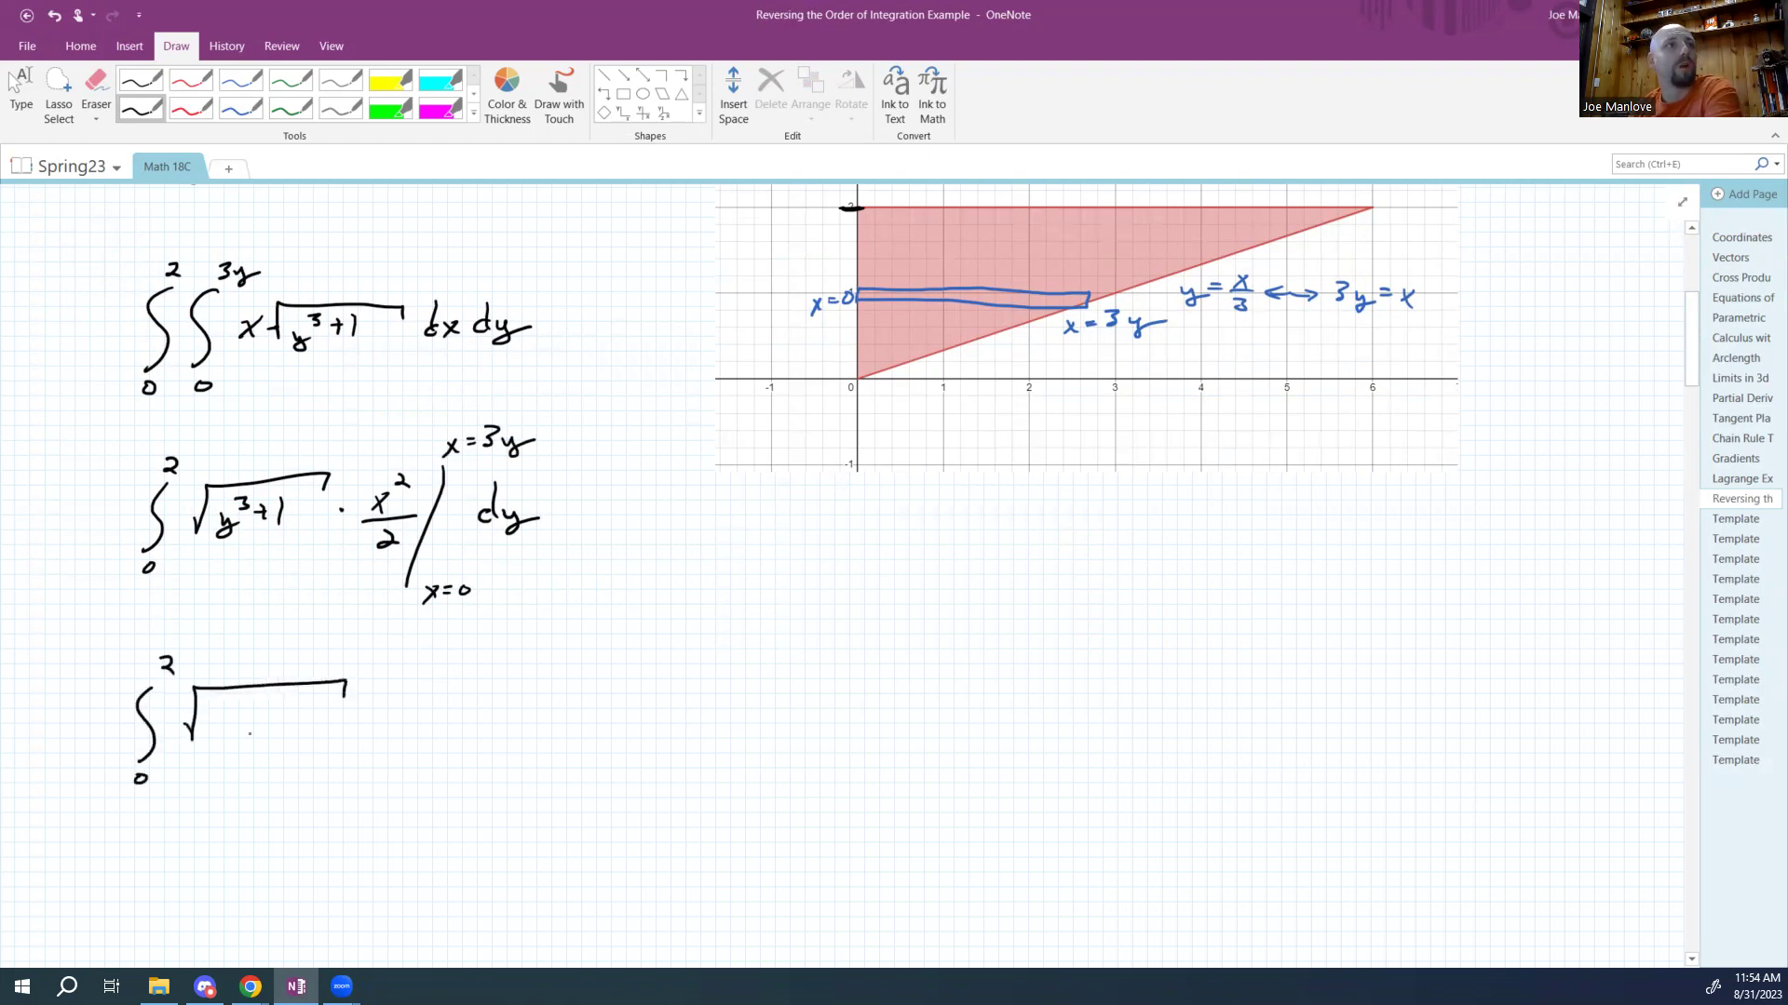
mouse_move(211, 726)
mouse_down()
mouse_move(222, 745)
mouse_move(238, 719)
mouse_up()
drag(262, 720, 300, 735)
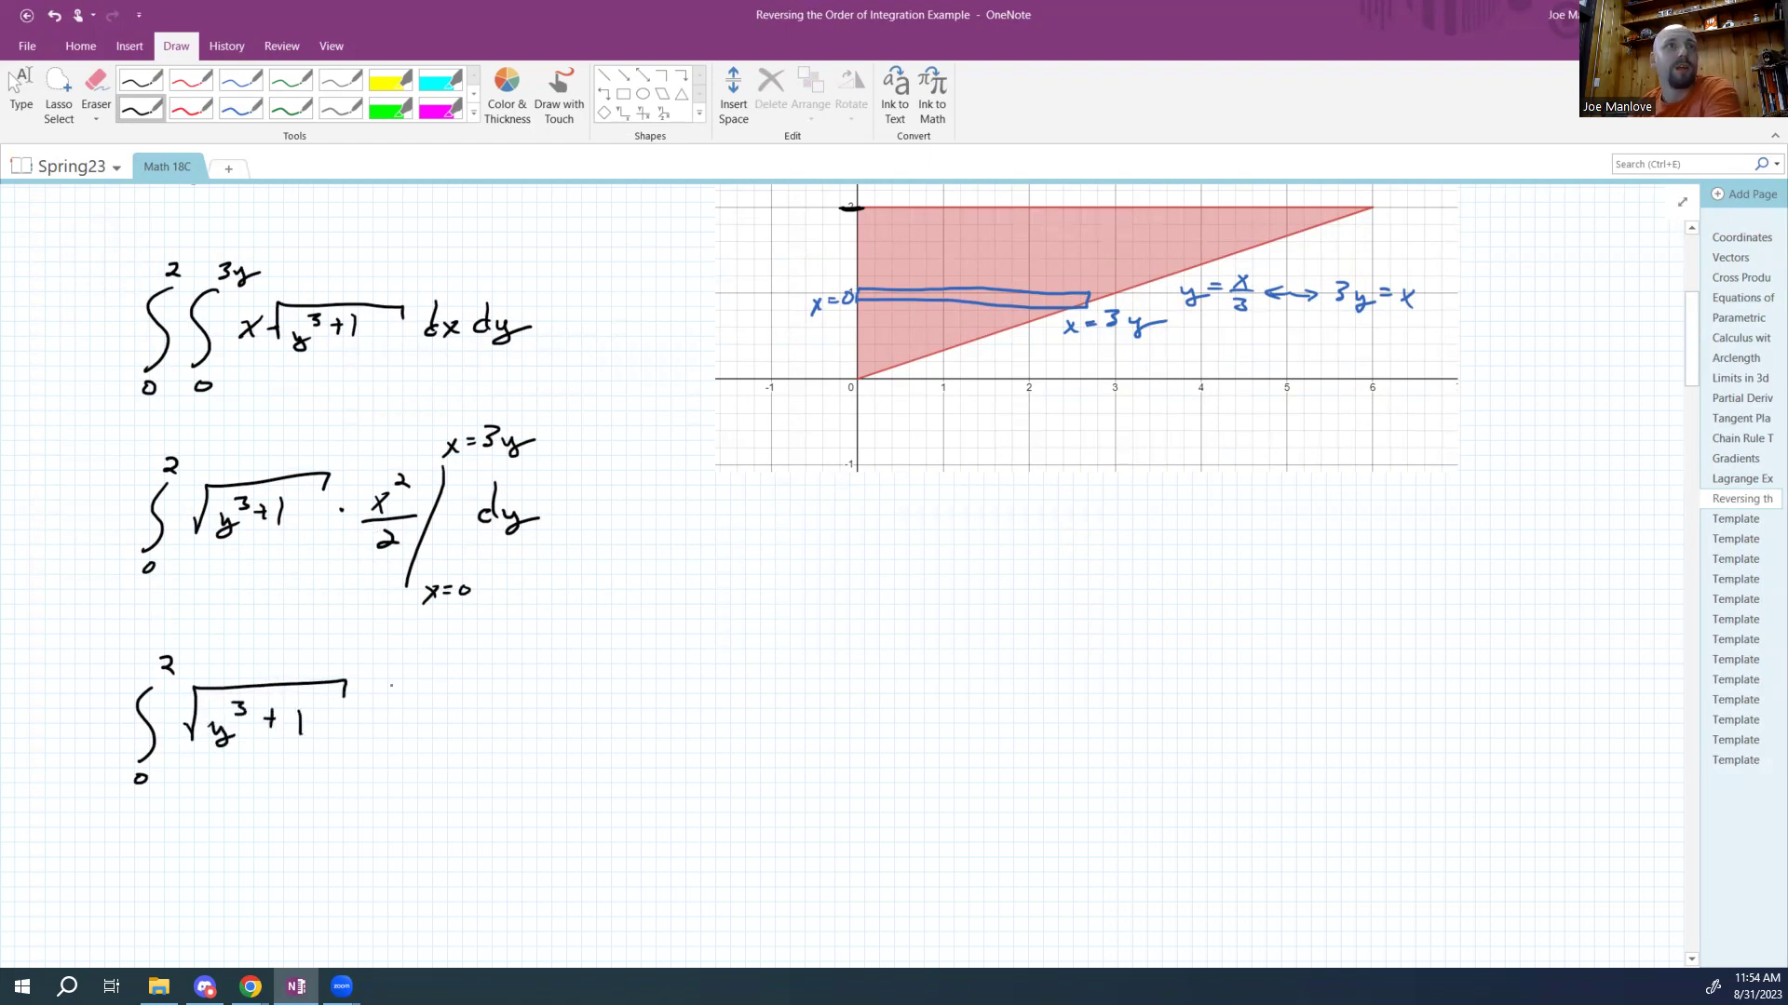
mouse_move(397, 683)
mouse_down()
mouse_move(370, 732)
mouse_move(436, 734)
mouse_move(458, 698)
mouse_move(450, 723)
mouse_move(472, 717)
mouse_up()
drag(435, 736, 457, 748)
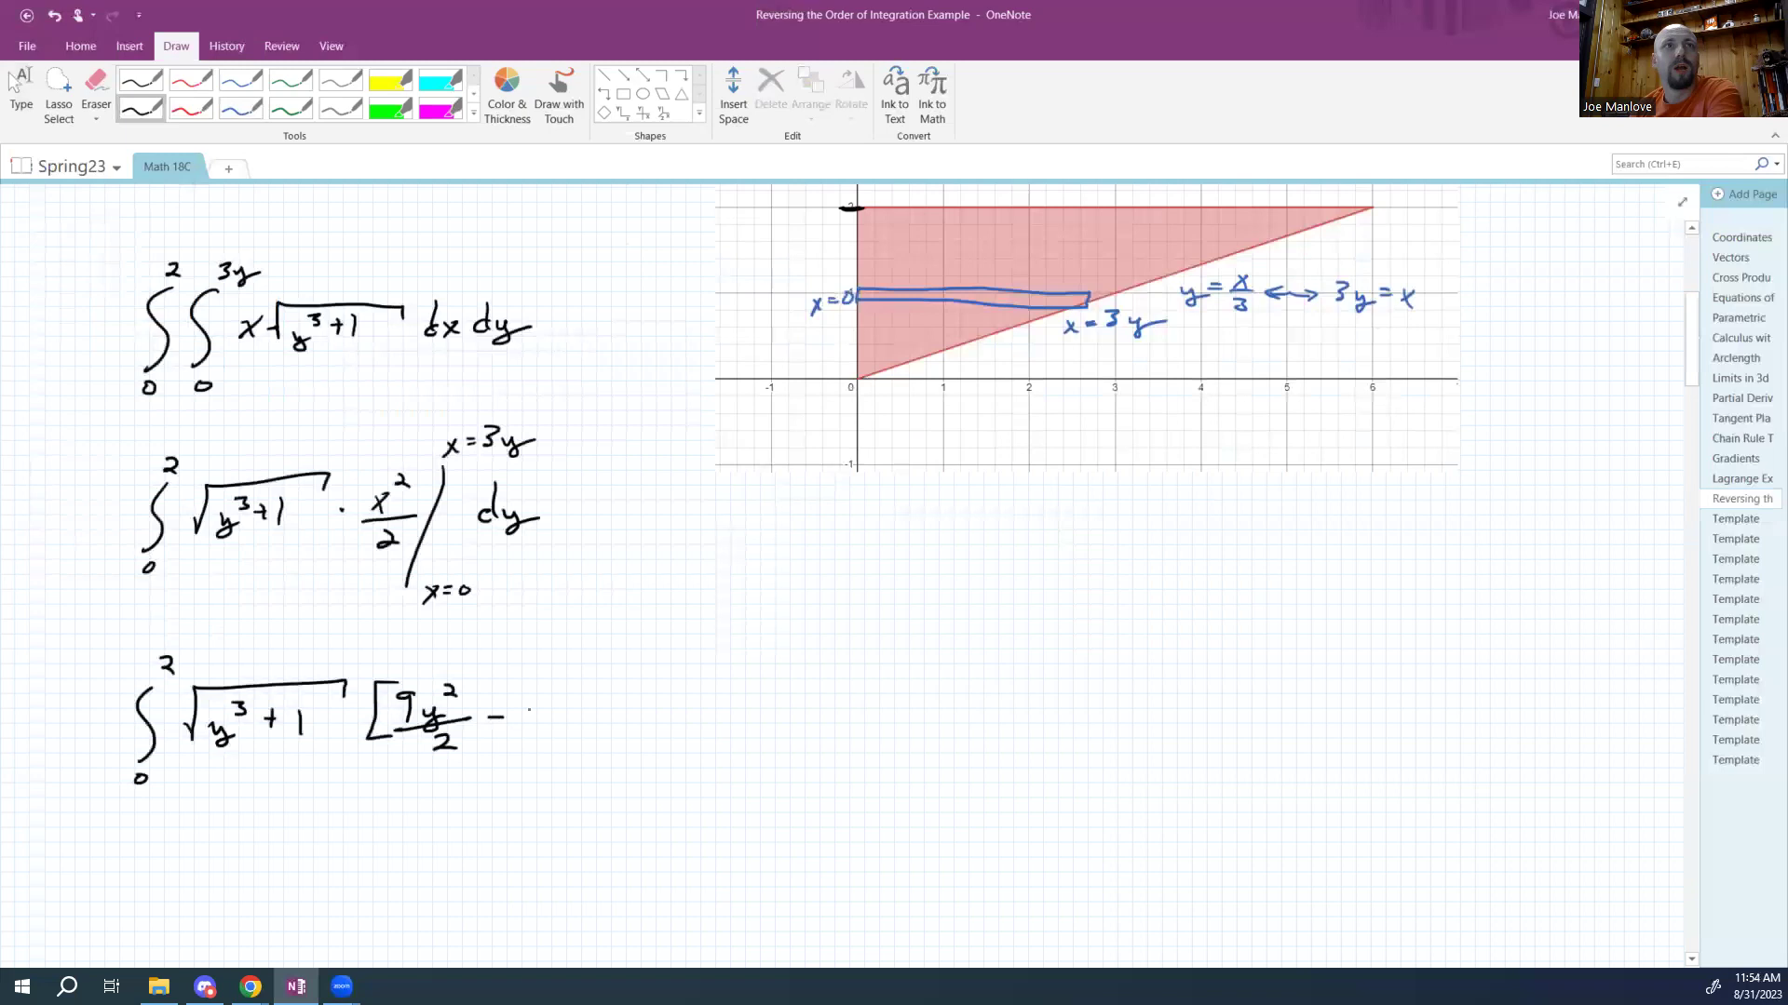
mouse_move(536, 690)
mouse_down()
mouse_move(561, 682)
mouse_move(551, 741)
mouse_move(584, 736)
mouse_move(569, 753)
mouse_up()
drag(618, 698, 645, 719)
drag(651, 700, 677, 705)
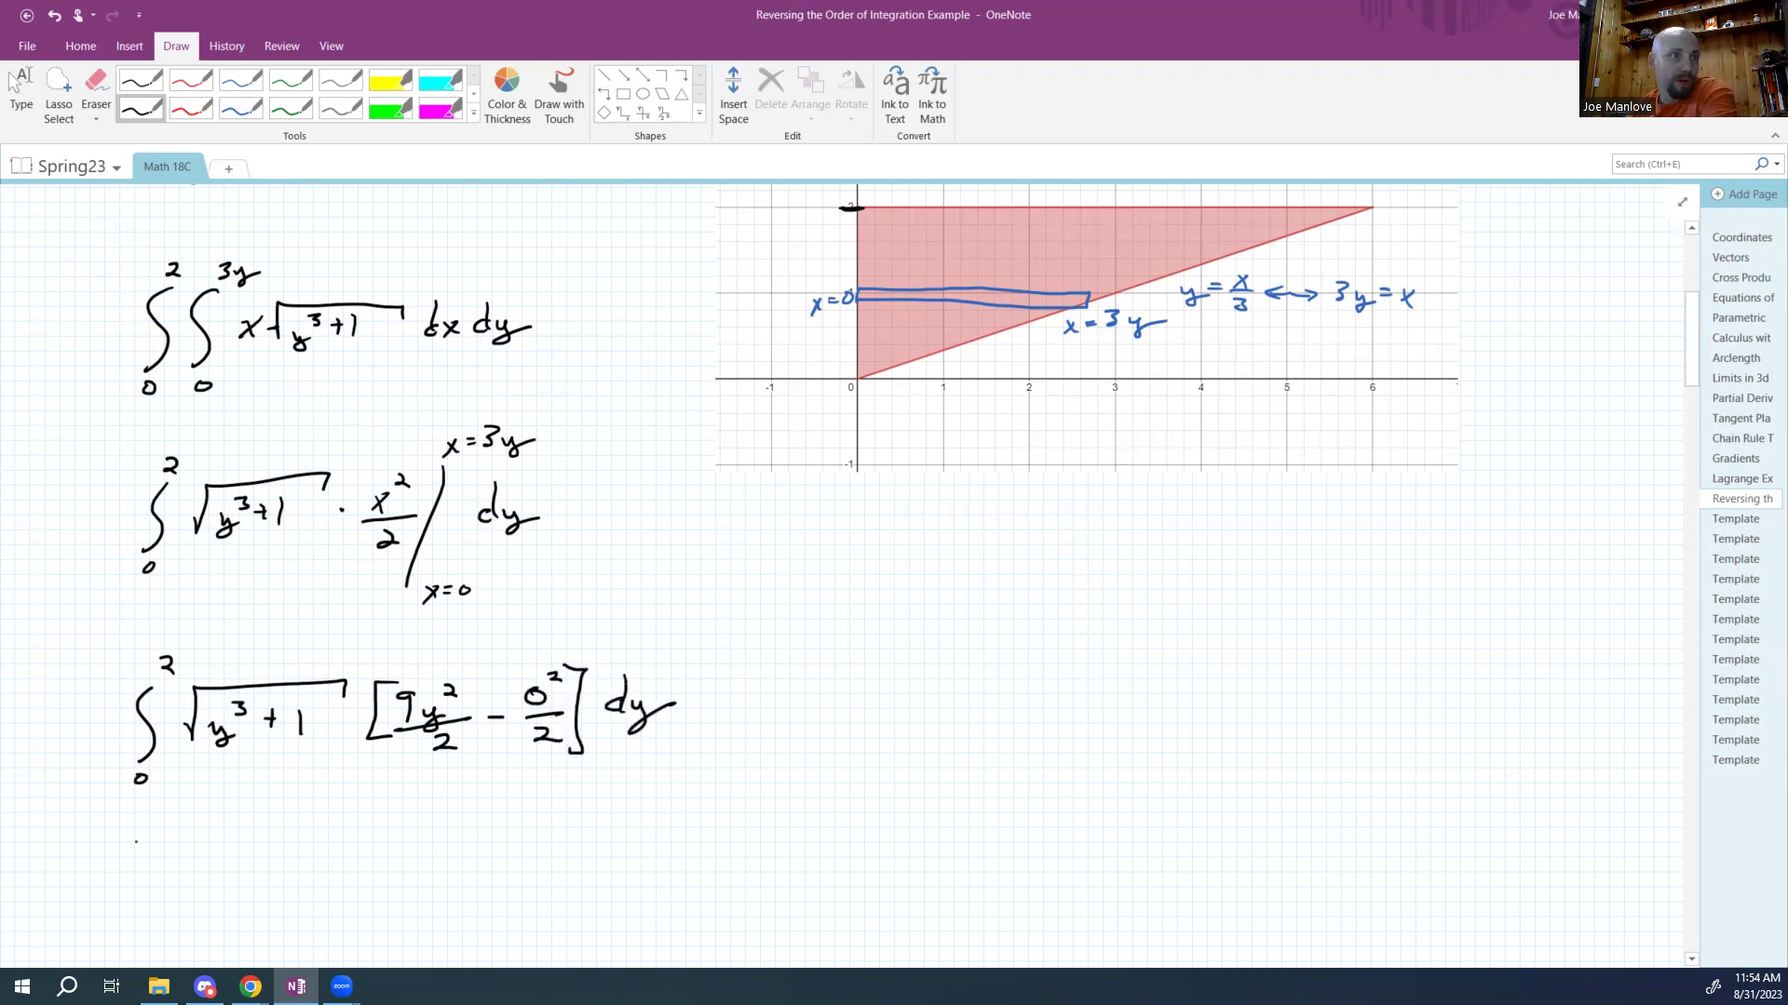
Start a new line 9/2 ∫₀² y²√(y³+1), then erase the 9 to rework the coefficient.
drag(138, 841, 141, 915)
drag(201, 845, 180, 918)
mouse_move(211, 812)
mouse_down()
mouse_move(230, 908)
mouse_move(258, 865)
mouse_move(282, 894)
mouse_move(397, 841)
mouse_move(422, 862)
mouse_up()
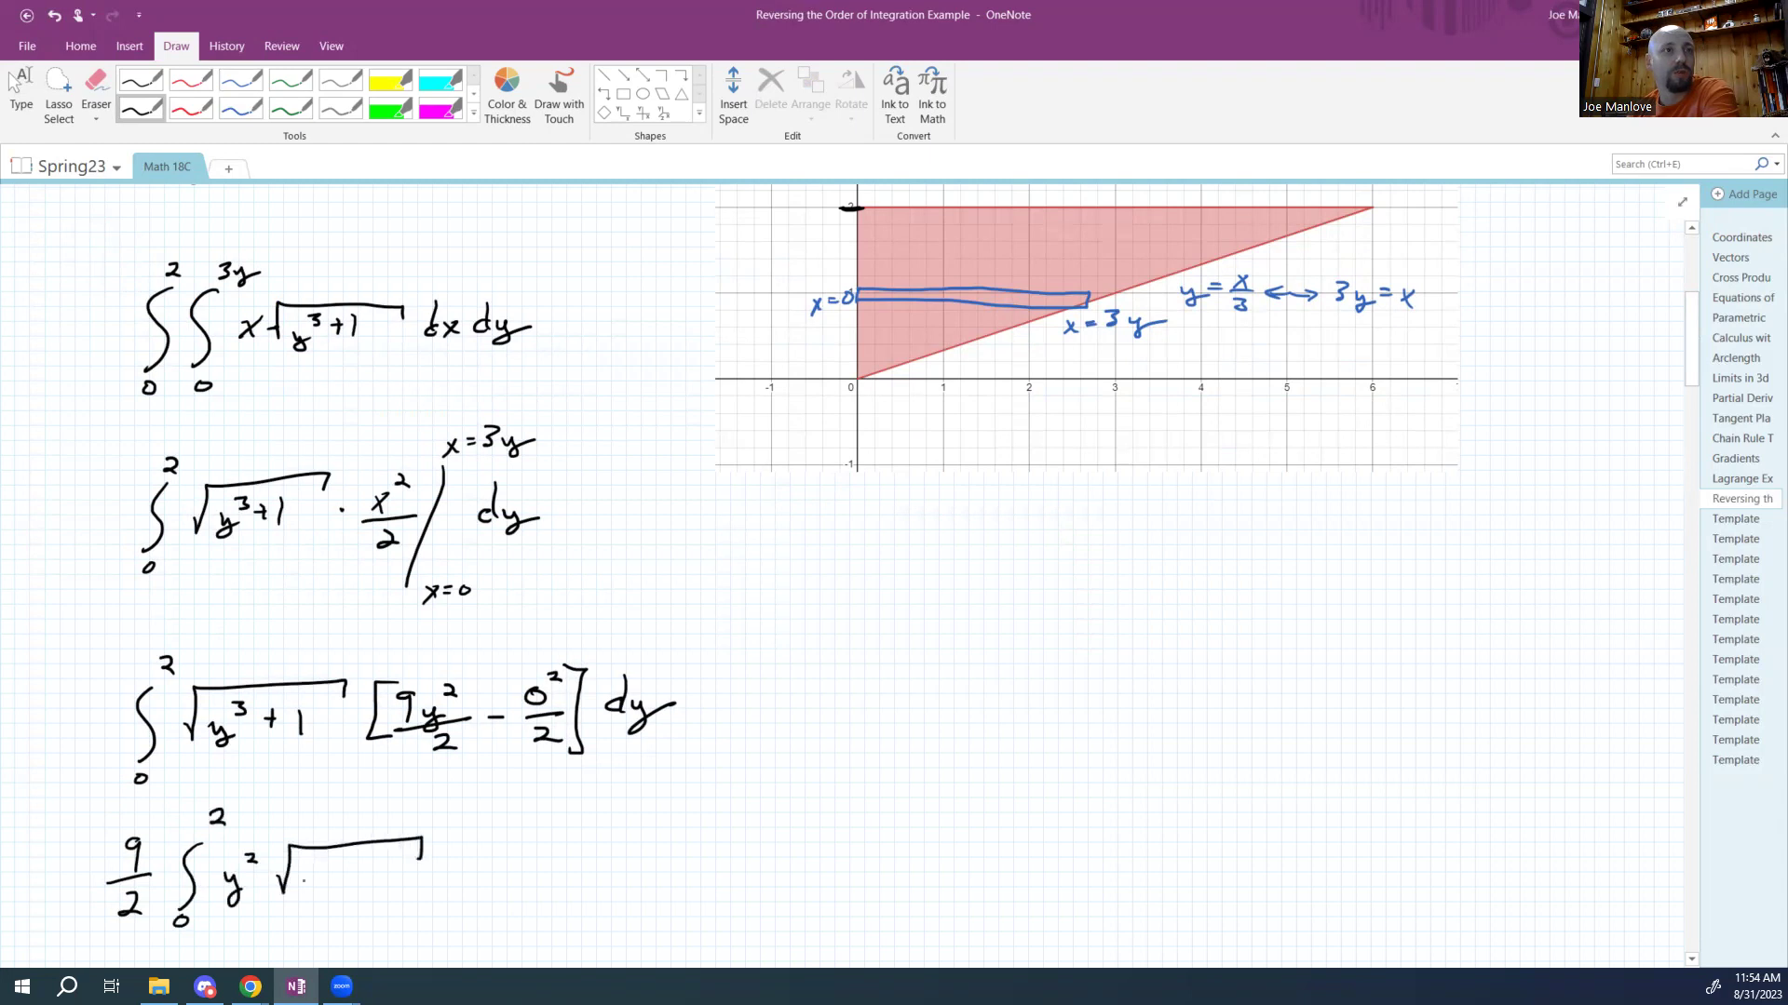
mouse_move(309, 876)
mouse_down()
mouse_move(328, 879)
mouse_move(315, 903)
mouse_move(519, 877)
mouse_up()
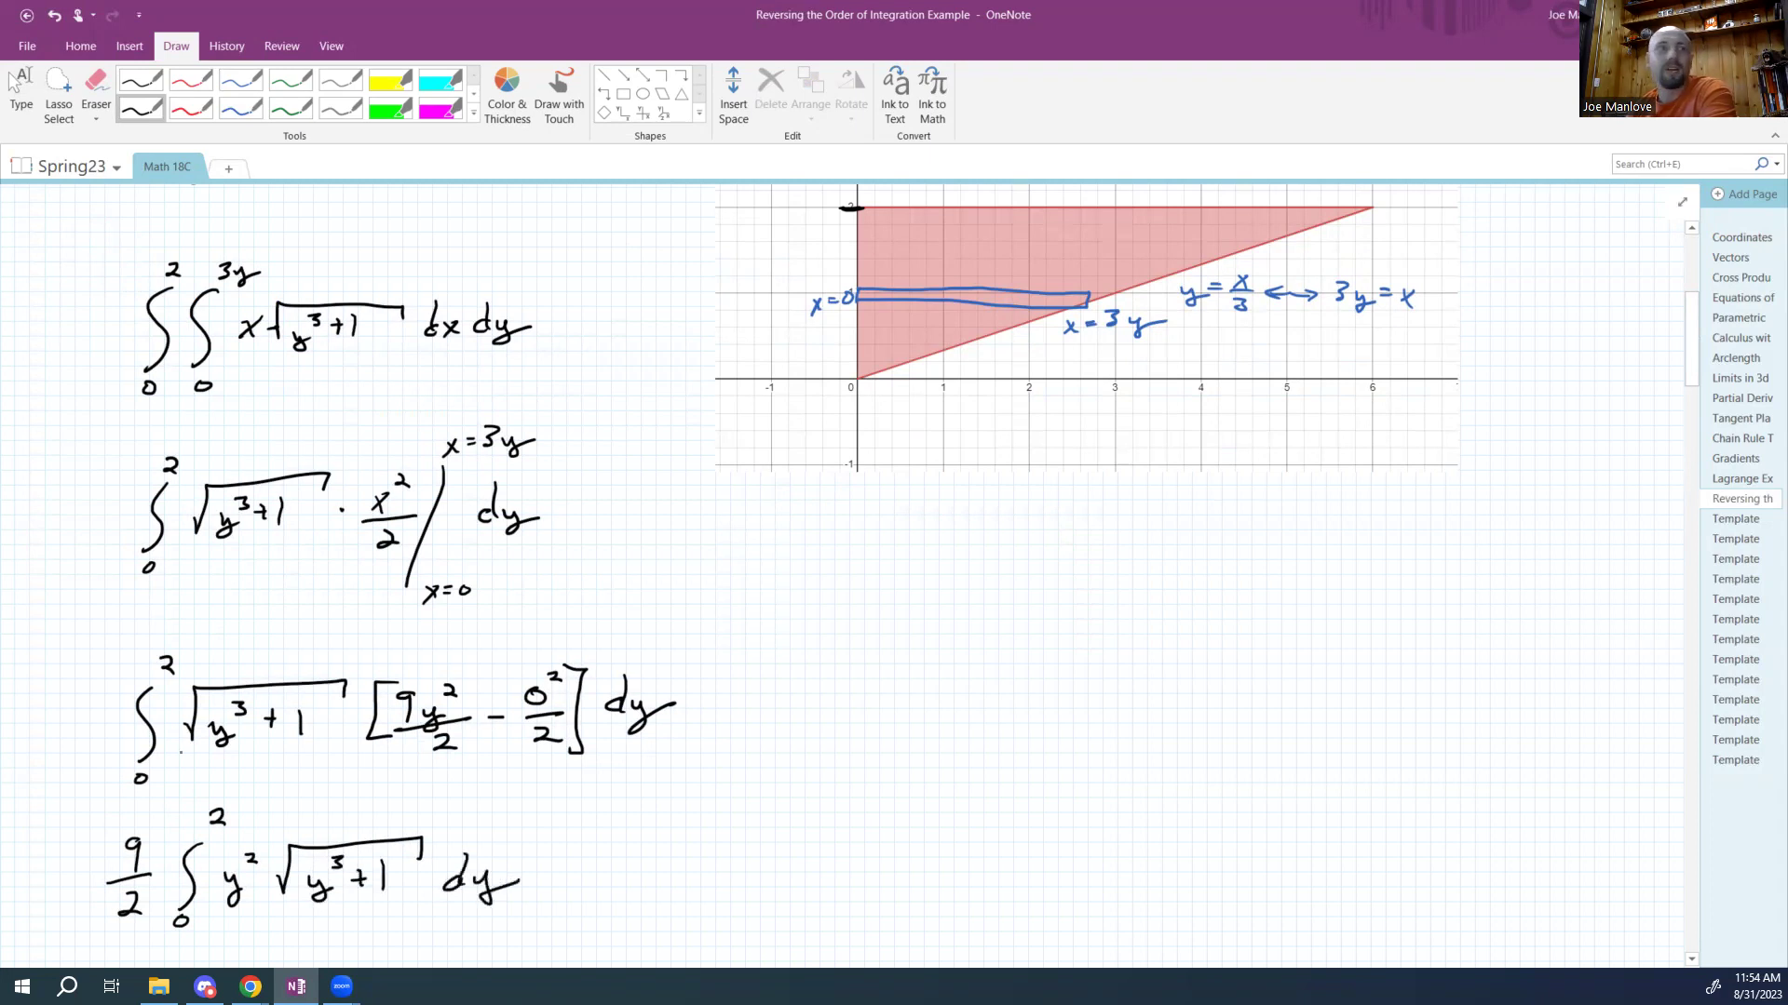
mouse_move(130, 843)
mouse_down()
mouse_move(130, 865)
mouse_move(206, 882)
mouse_up()
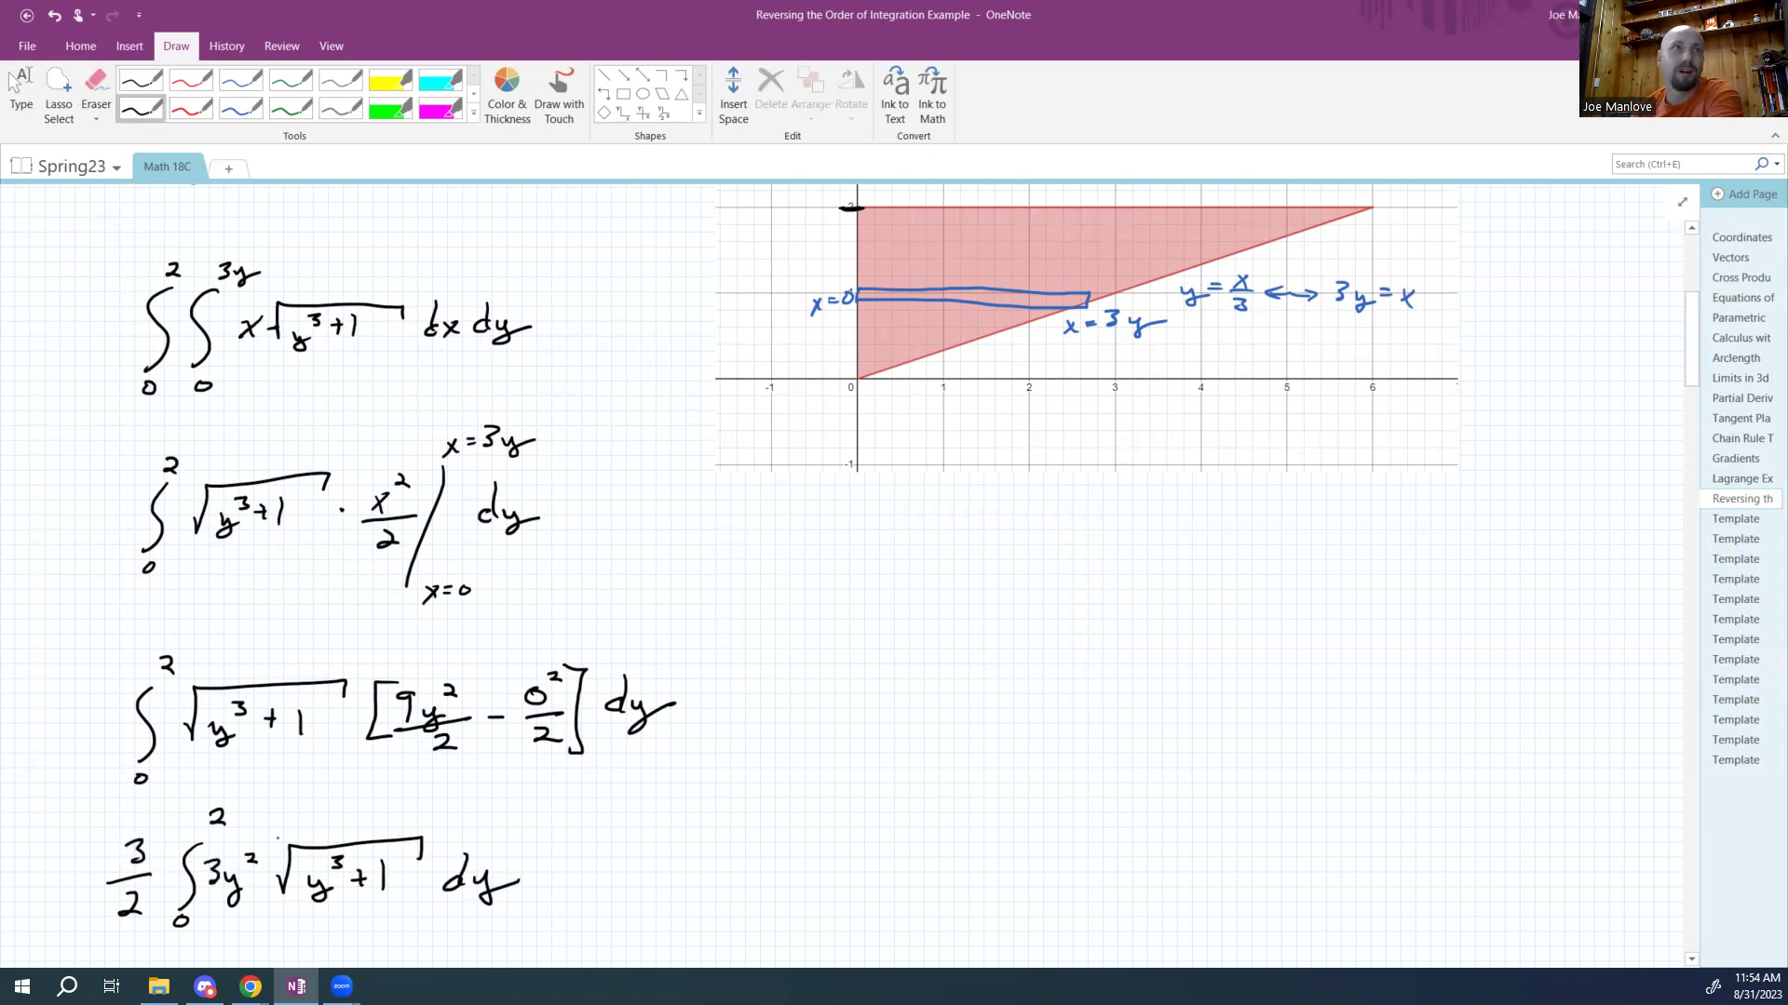
Scroll down and write u = y³ + 1 in green ink below the integral.
click(21, 93)
scroll(309, 206, down, 4)
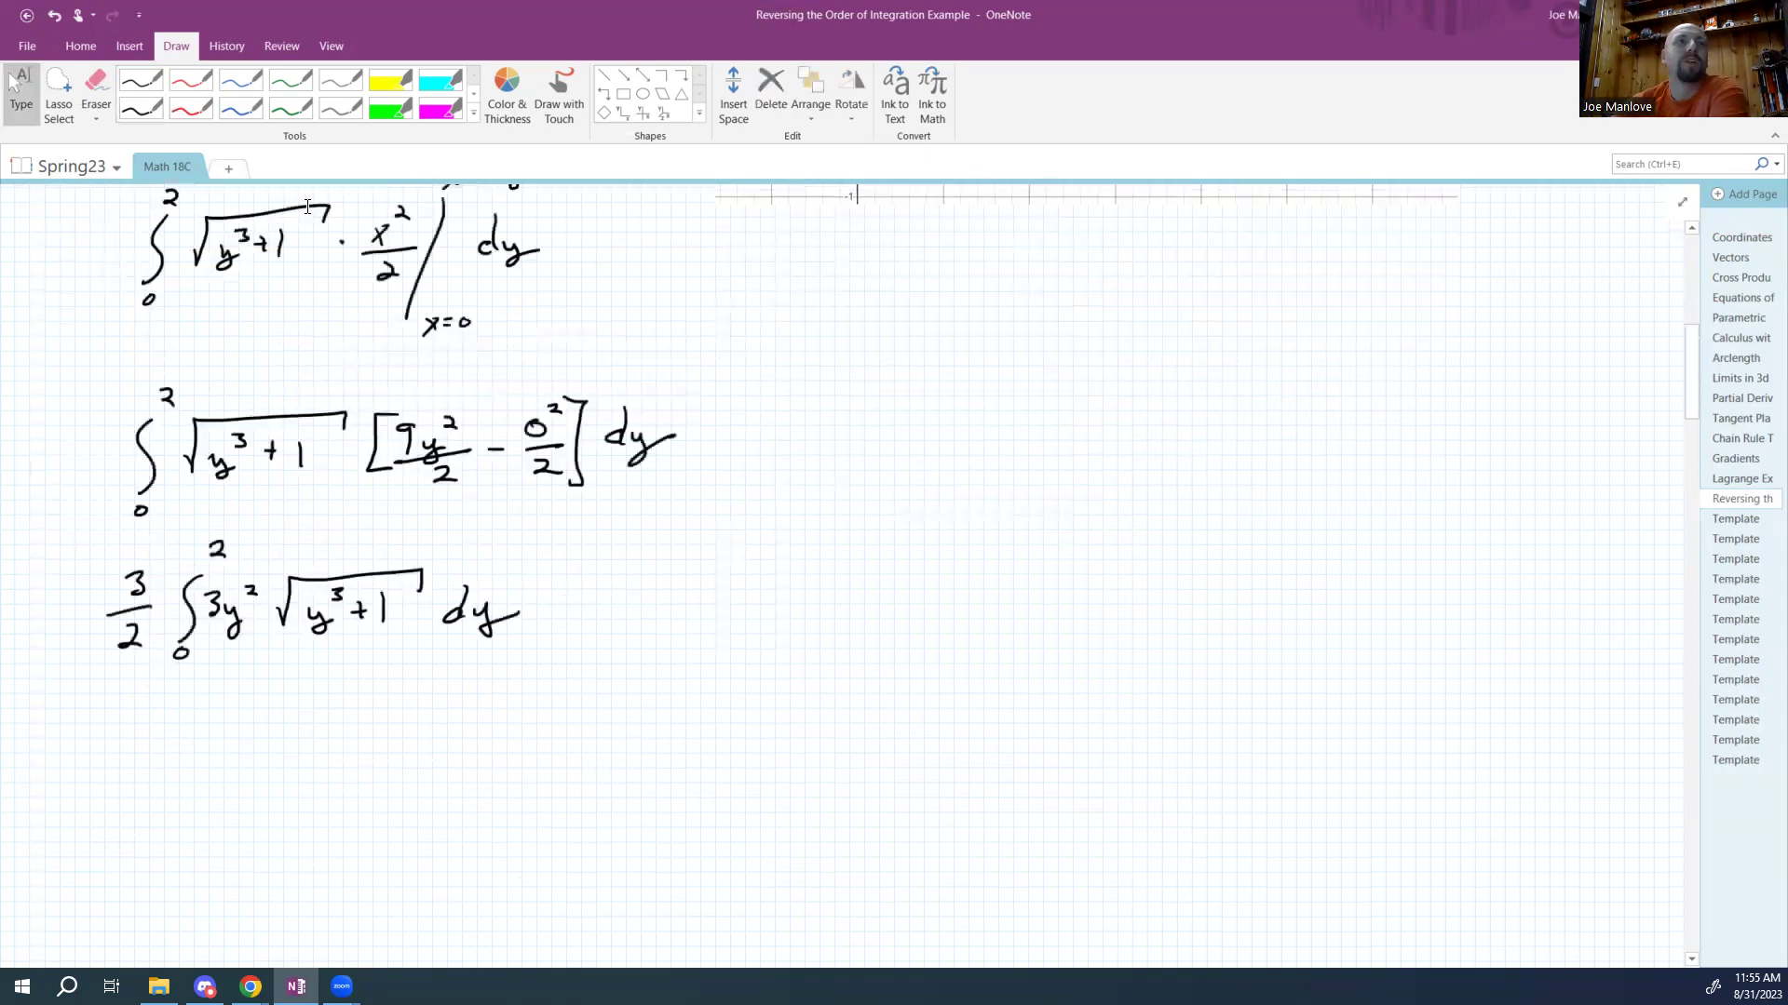
click(141, 109)
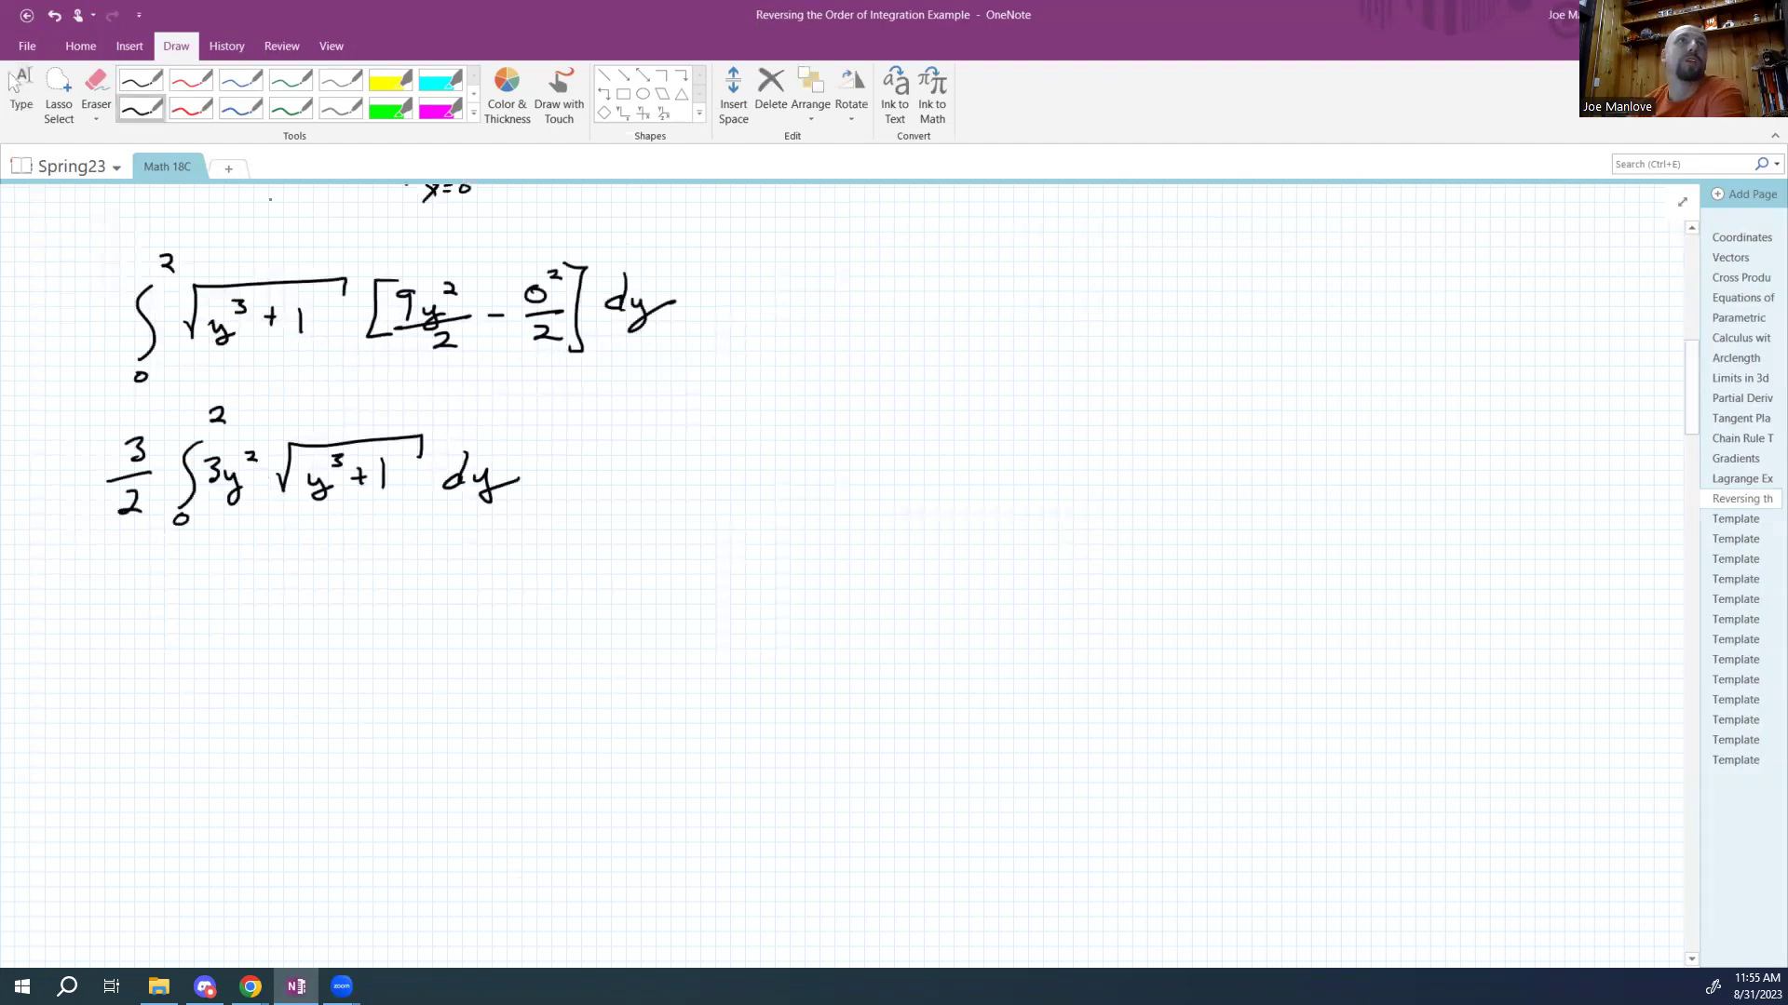
click(290, 109)
mouse_move(215, 588)
mouse_down()
mouse_move(241, 604)
mouse_move(256, 587)
mouse_up()
mouse_move(244, 595)
mouse_down()
mouse_move(296, 589)
mouse_move(283, 616)
mouse_move(303, 585)
mouse_move(345, 586)
mouse_up()
drag(335, 578, 359, 607)
drag(210, 656, 208, 668)
Write du = 3y² dy and underline 3y² and dy in the integral.
mouse_move(220, 657)
mouse_down()
mouse_move(305, 650)
mouse_move(296, 664)
mouse_up()
mouse_move(315, 654)
mouse_down()
mouse_move(334, 655)
mouse_move(321, 679)
mouse_move(352, 644)
mouse_move(373, 659)
mouse_up()
mouse_move(386, 630)
mouse_down()
mouse_move(388, 660)
mouse_move(406, 659)
mouse_up()
drag(410, 649, 432, 657)
drag(451, 502, 525, 494)
drag(202, 499, 257, 490)
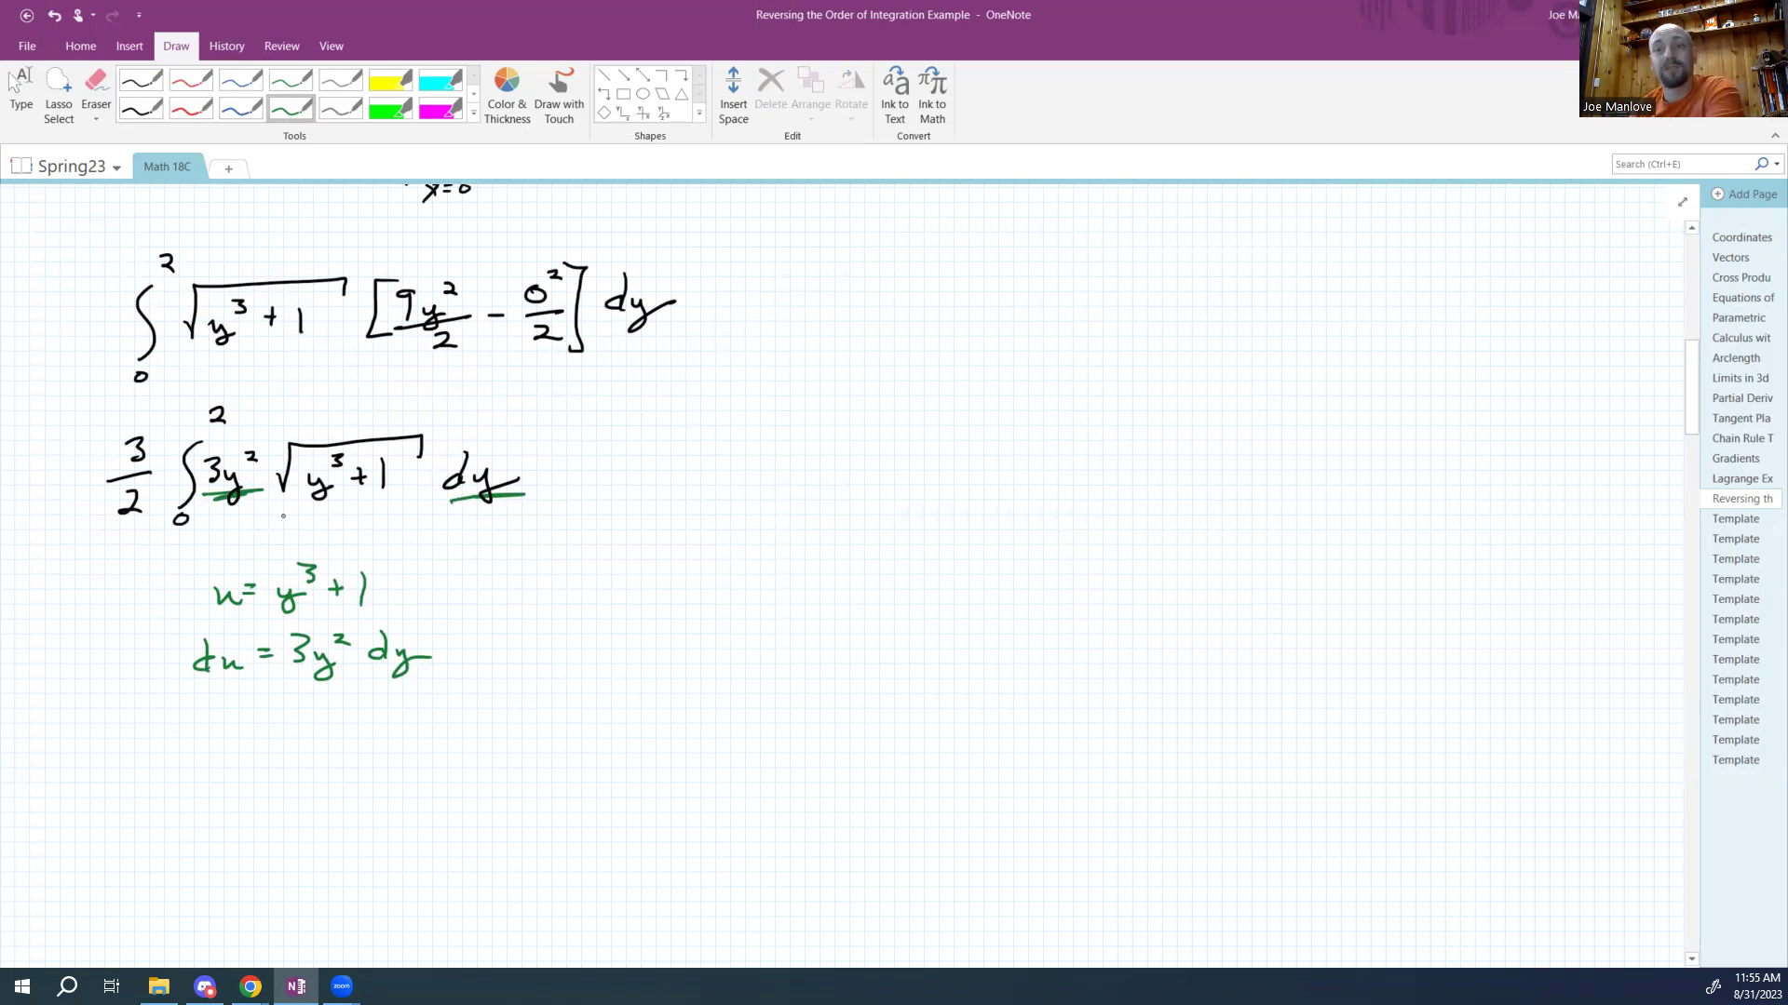
In black ink, draw an arrow right of the integral and write the 3/2 coefficient.
click(141, 108)
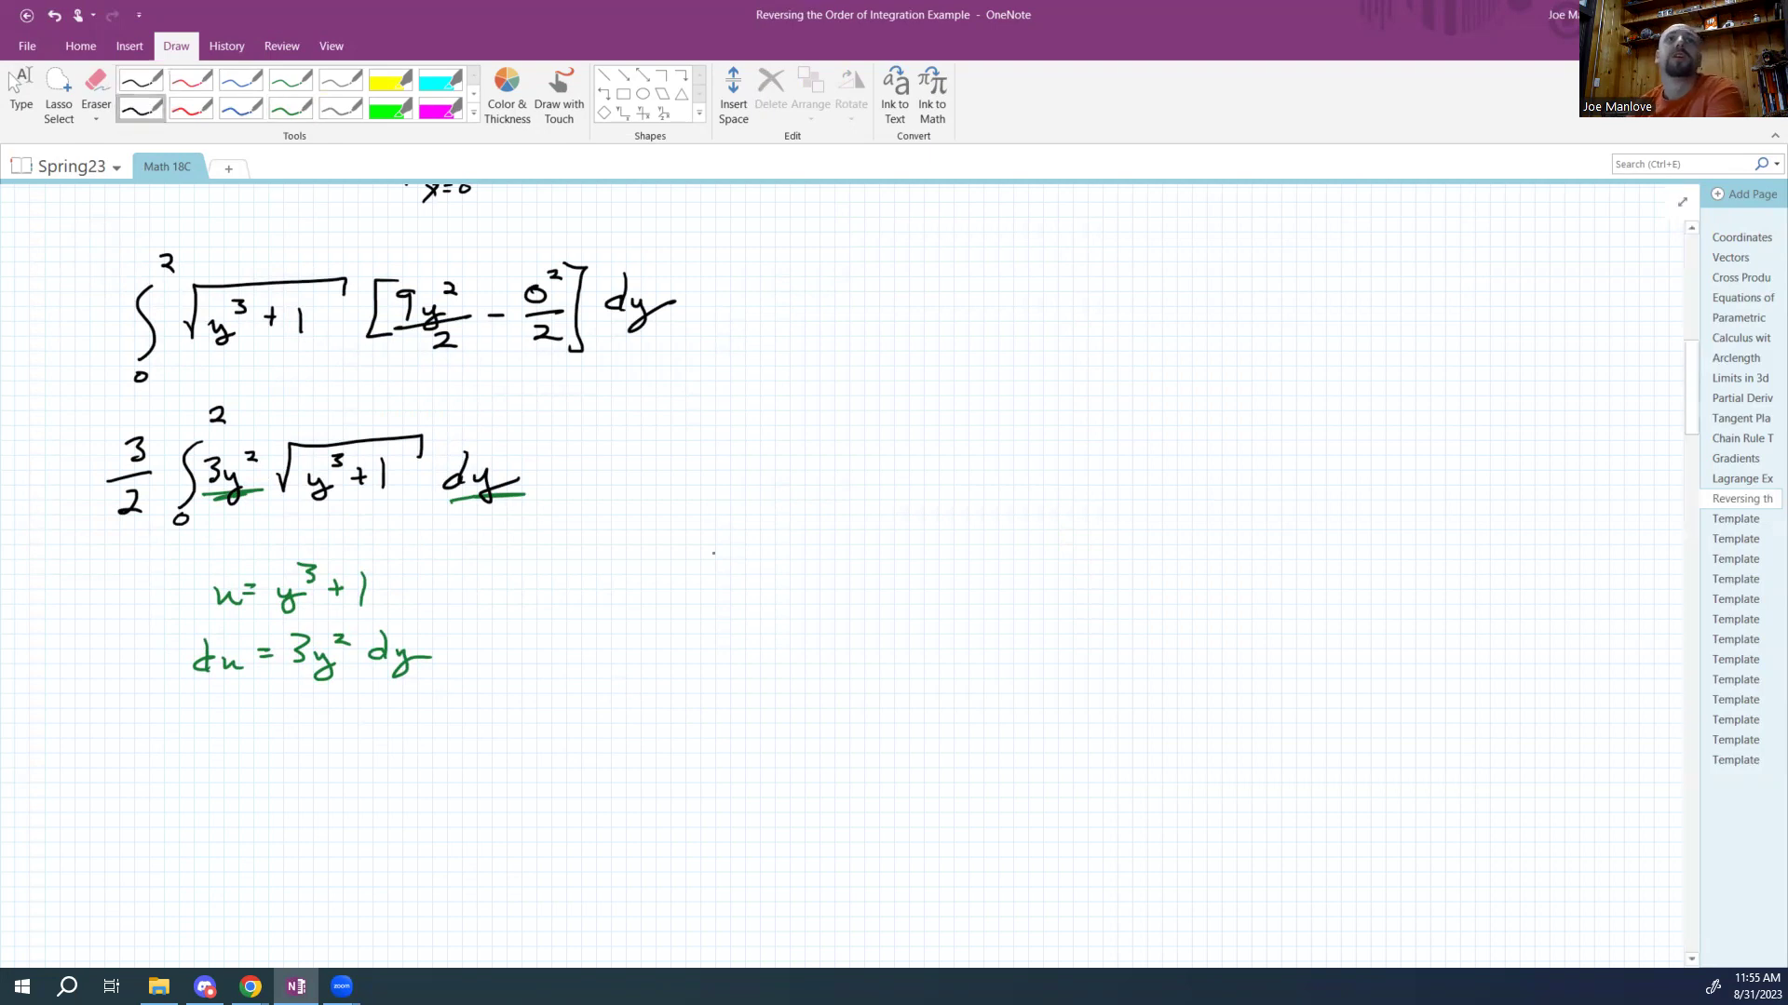
drag(622, 460, 753, 454)
drag(733, 446, 736, 463)
drag(802, 401, 800, 423)
mouse_move(792, 433)
mouse_down()
mouse_move(836, 428)
mouse_move(802, 465)
mouse_move(836, 466)
mouse_up()
Finish the 3/2, redraw the integral sign, and write √u du.
drag(891, 394, 871, 478)
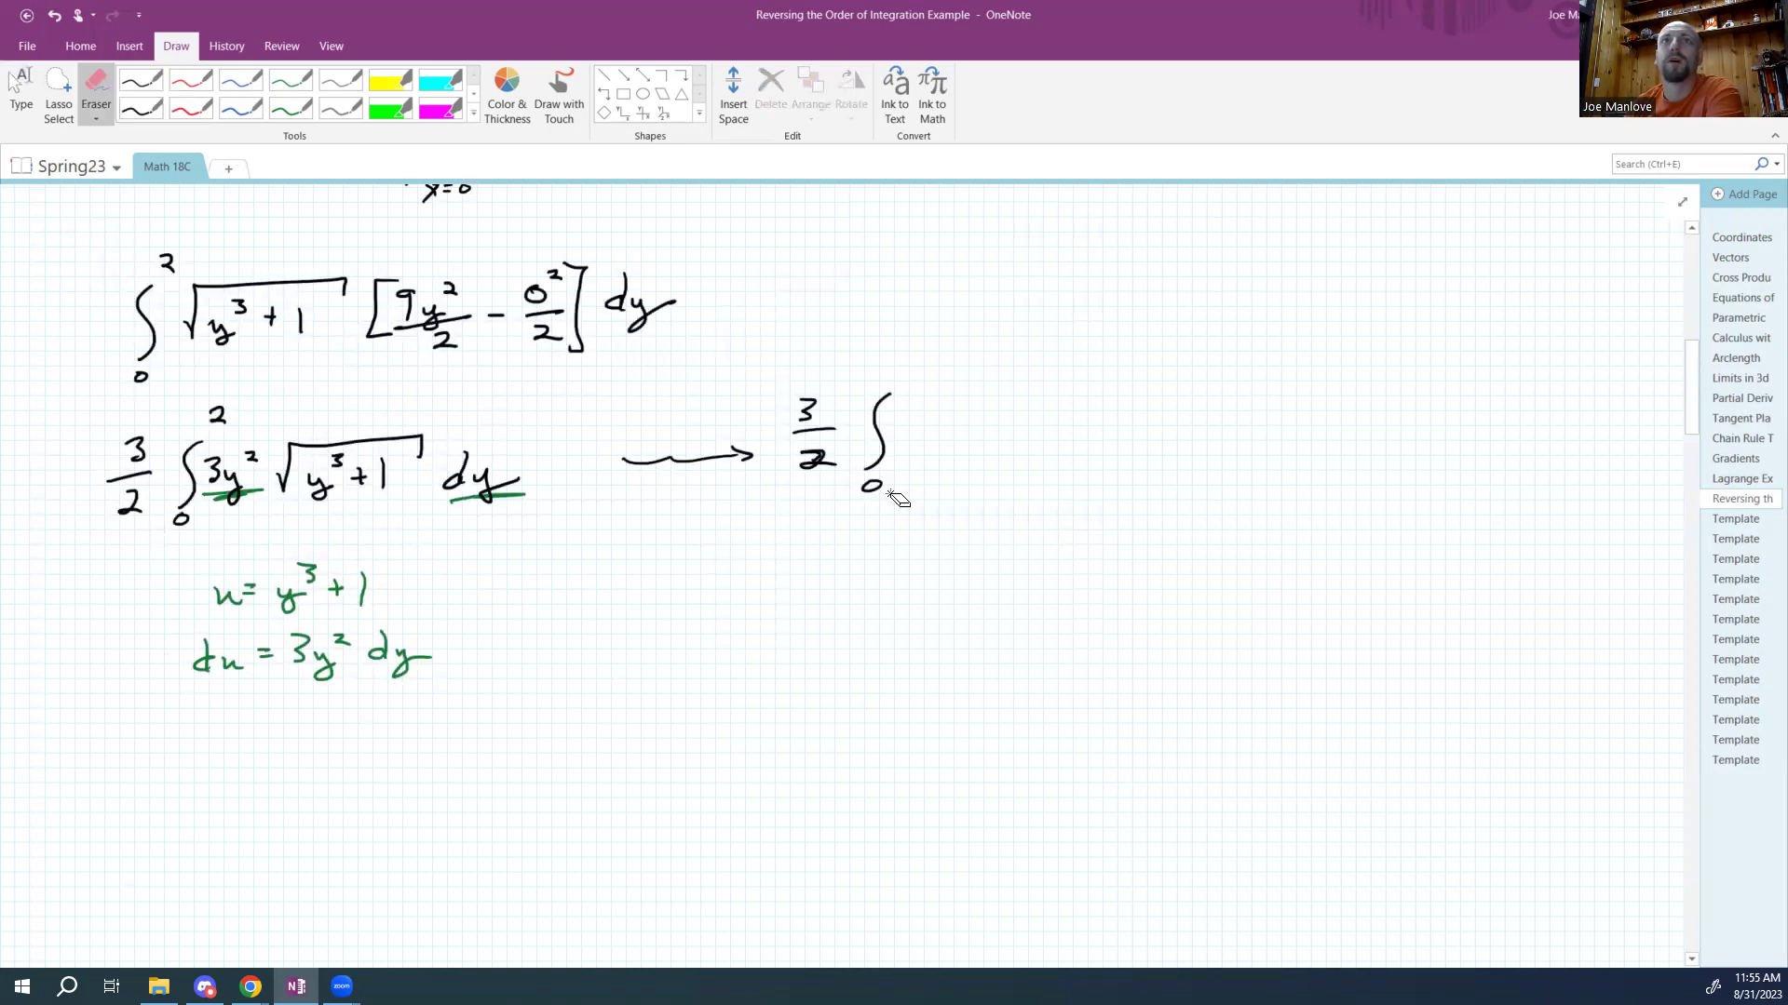
drag(898, 494, 885, 496)
drag(877, 394, 864, 472)
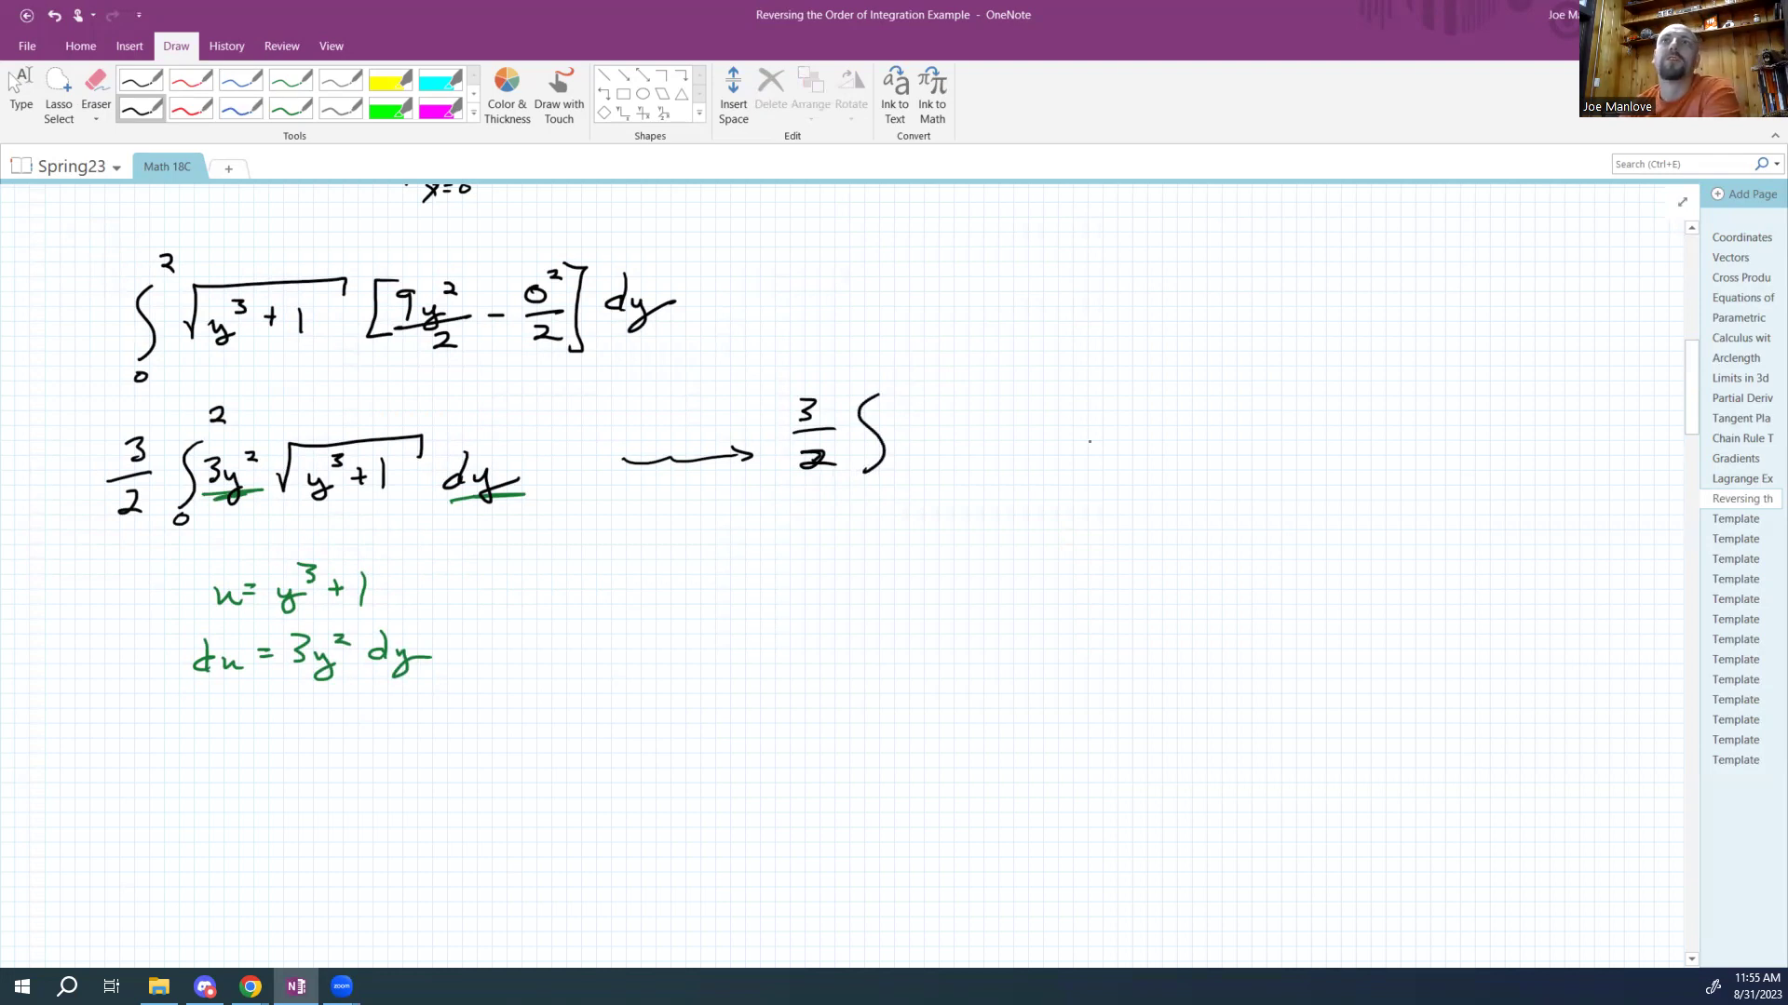
drag(1108, 430, 1110, 445)
drag(1109, 408, 1113, 446)
drag(1119, 433, 1145, 432)
mouse_move(934, 430)
mouse_down()
mouse_move(949, 411)
mouse_move(1035, 429)
mouse_move(1004, 449)
mouse_up()
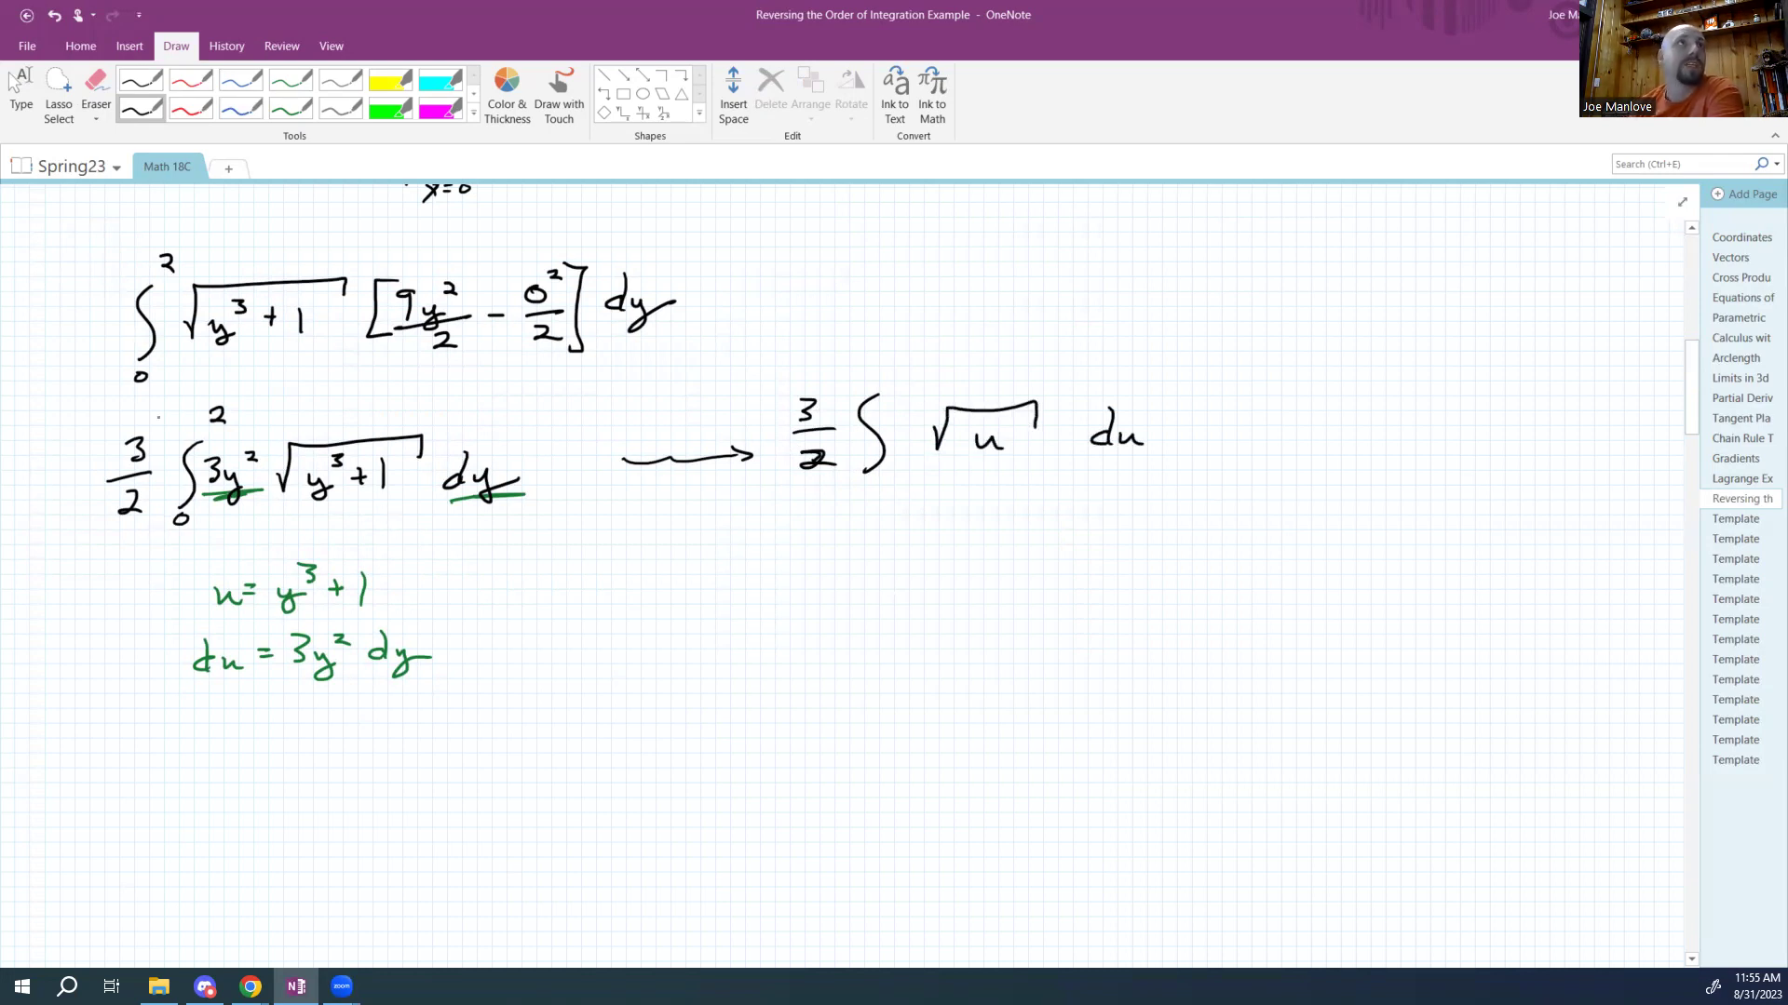
Label the old limits y = 0 and y = 2 in red and the new upper limit 9 in blue.
click(203, 106)
drag(157, 531, 160, 545)
mouse_move(183, 418)
mouse_down()
mouse_move(188, 431)
mouse_move(199, 416)
mouse_up()
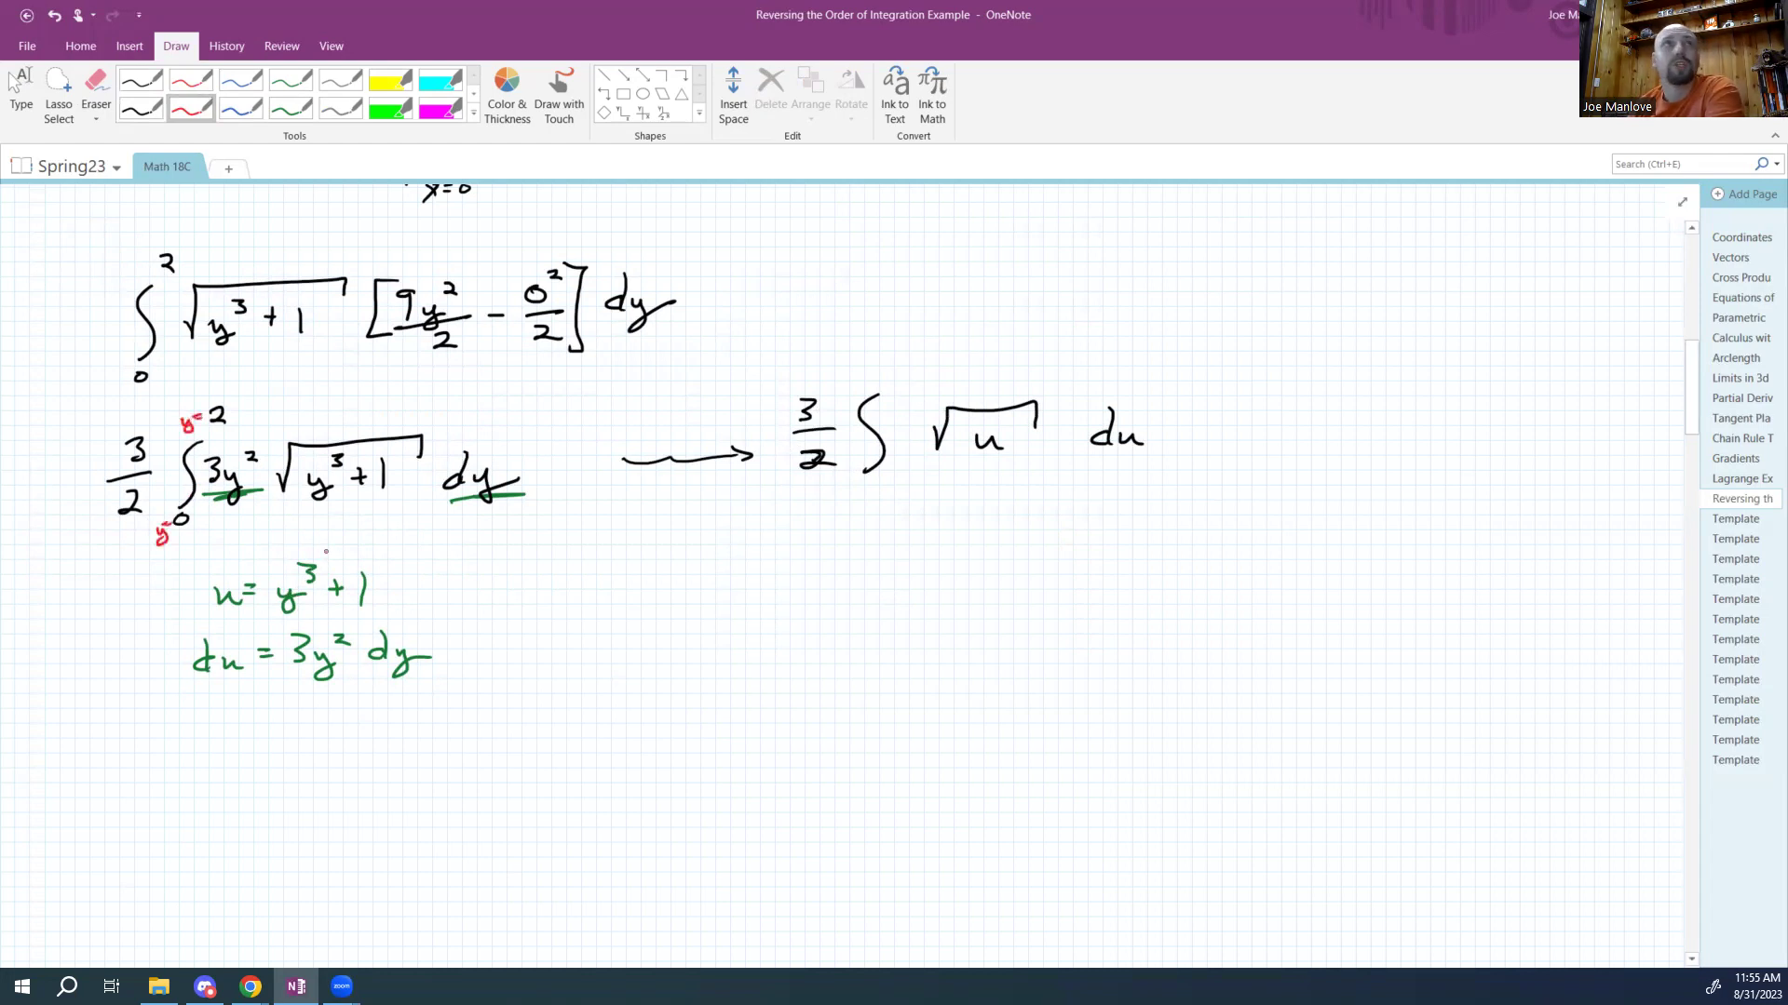
click(254, 108)
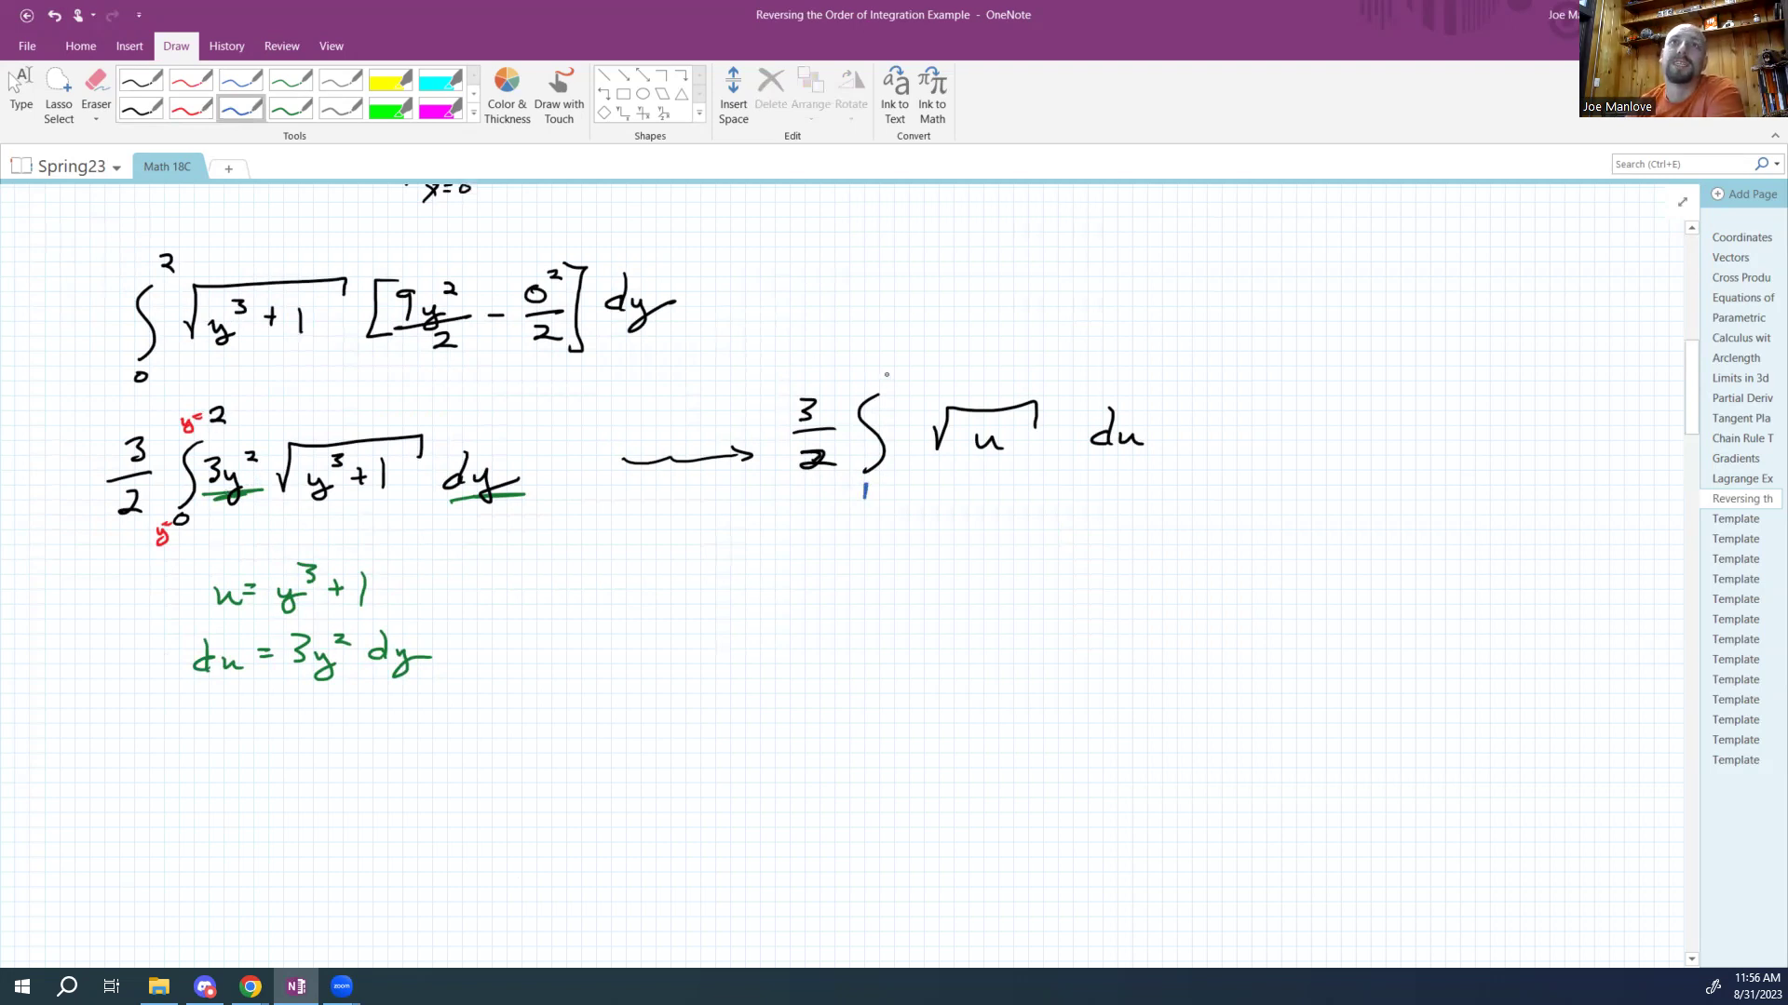
drag(888, 374, 884, 390)
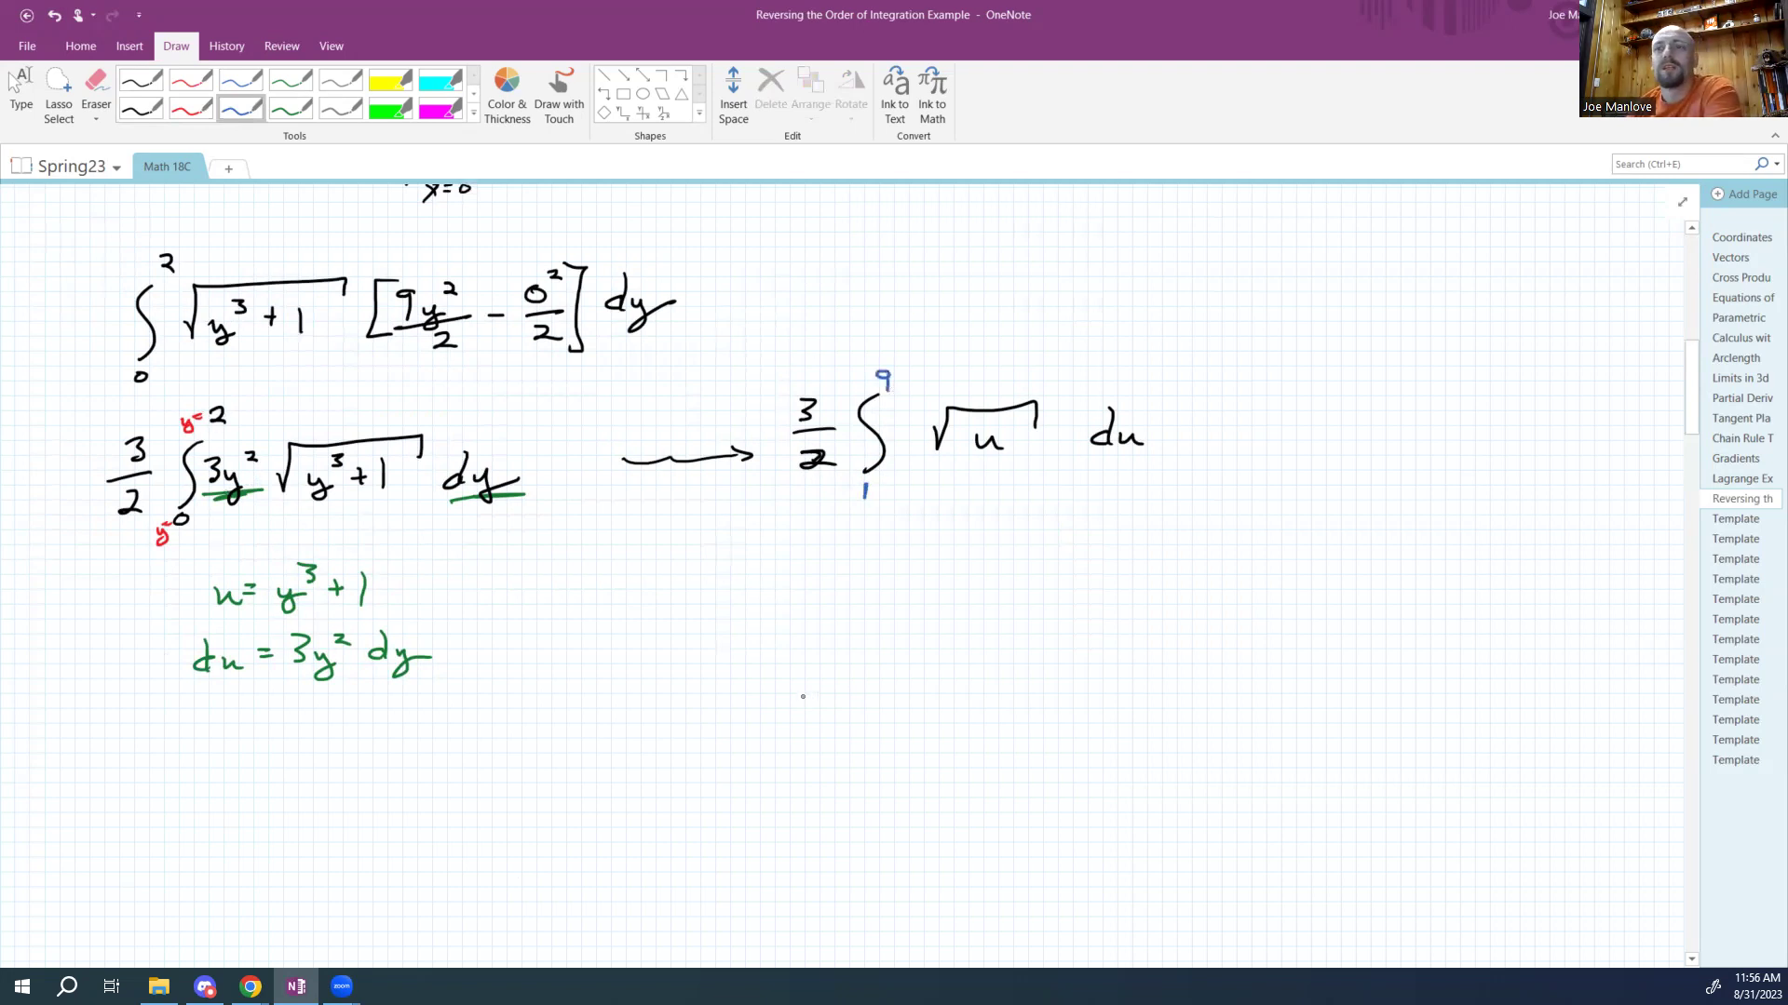
Write the antiderivative u^(3/2)/(3/2), cancel the 3/2 factors, and evaluate from 1 to 9.
click(141, 108)
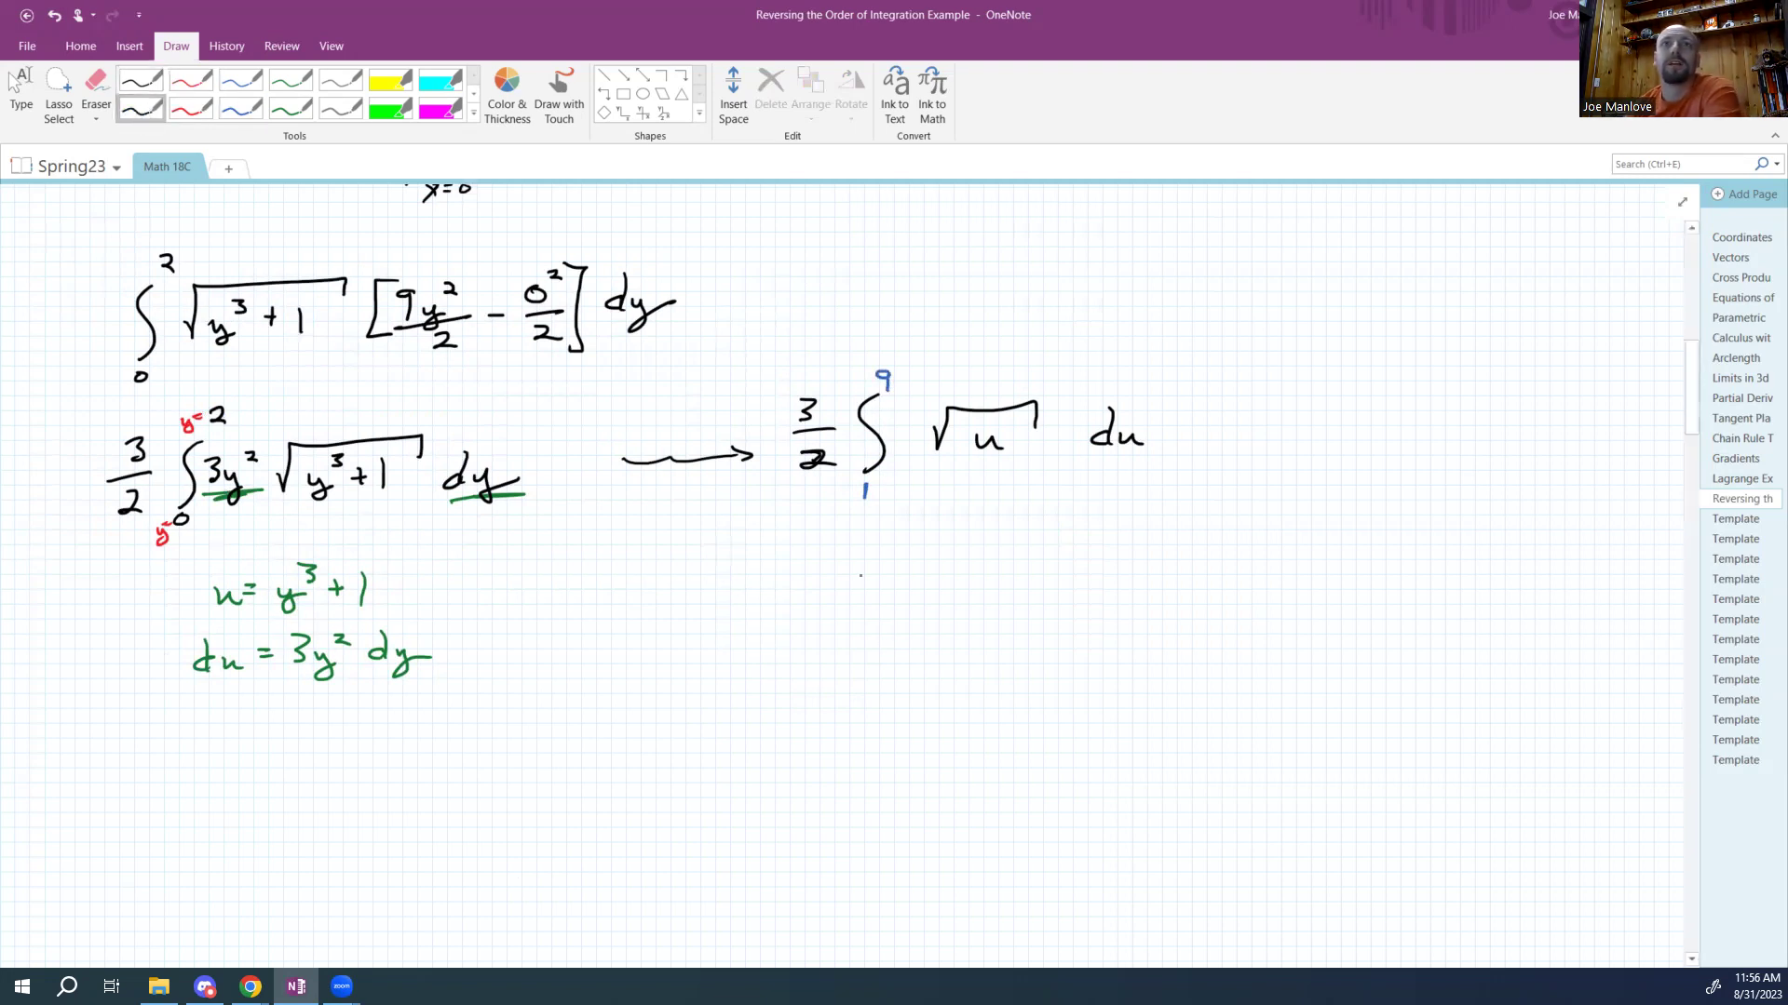
mouse_move(819, 565)
mouse_down()
mouse_move(849, 599)
mouse_move(841, 639)
mouse_up()
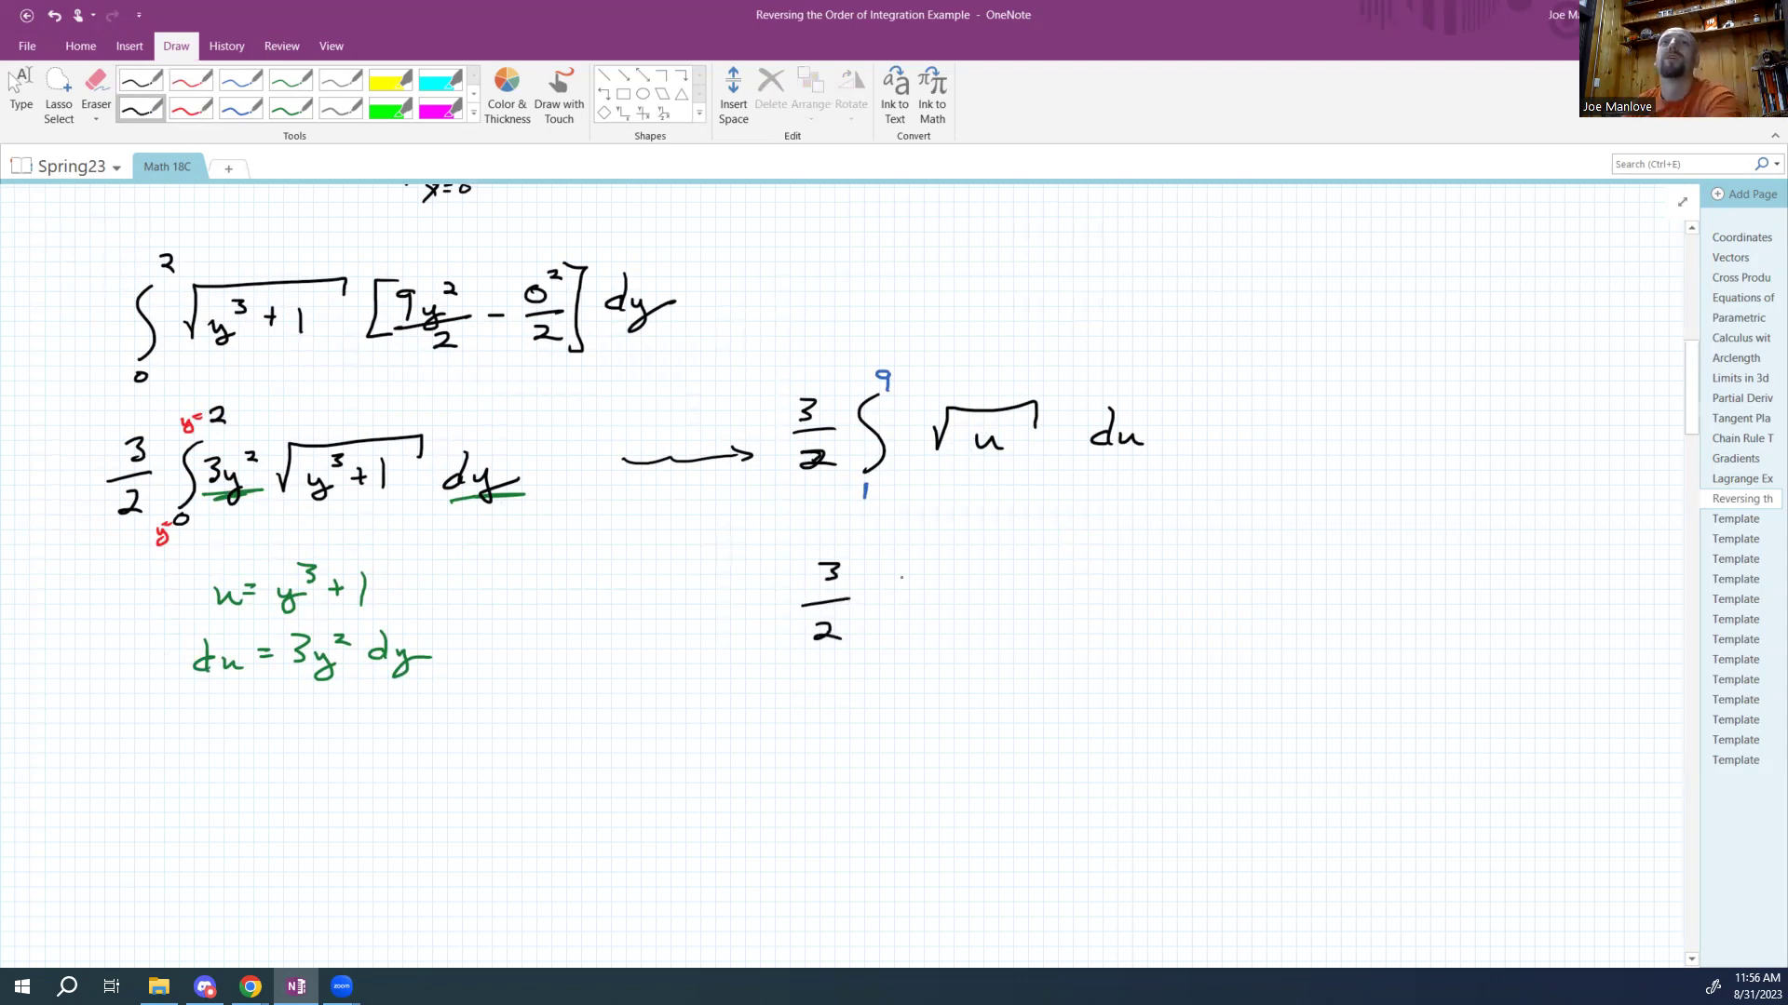
mouse_move(918, 568)
mouse_down()
mouse_move(943, 584)
mouse_move(959, 551)
mouse_move(1012, 588)
mouse_move(942, 628)
mouse_move(981, 657)
mouse_move(966, 670)
mouse_up()
drag(809, 552, 842, 639)
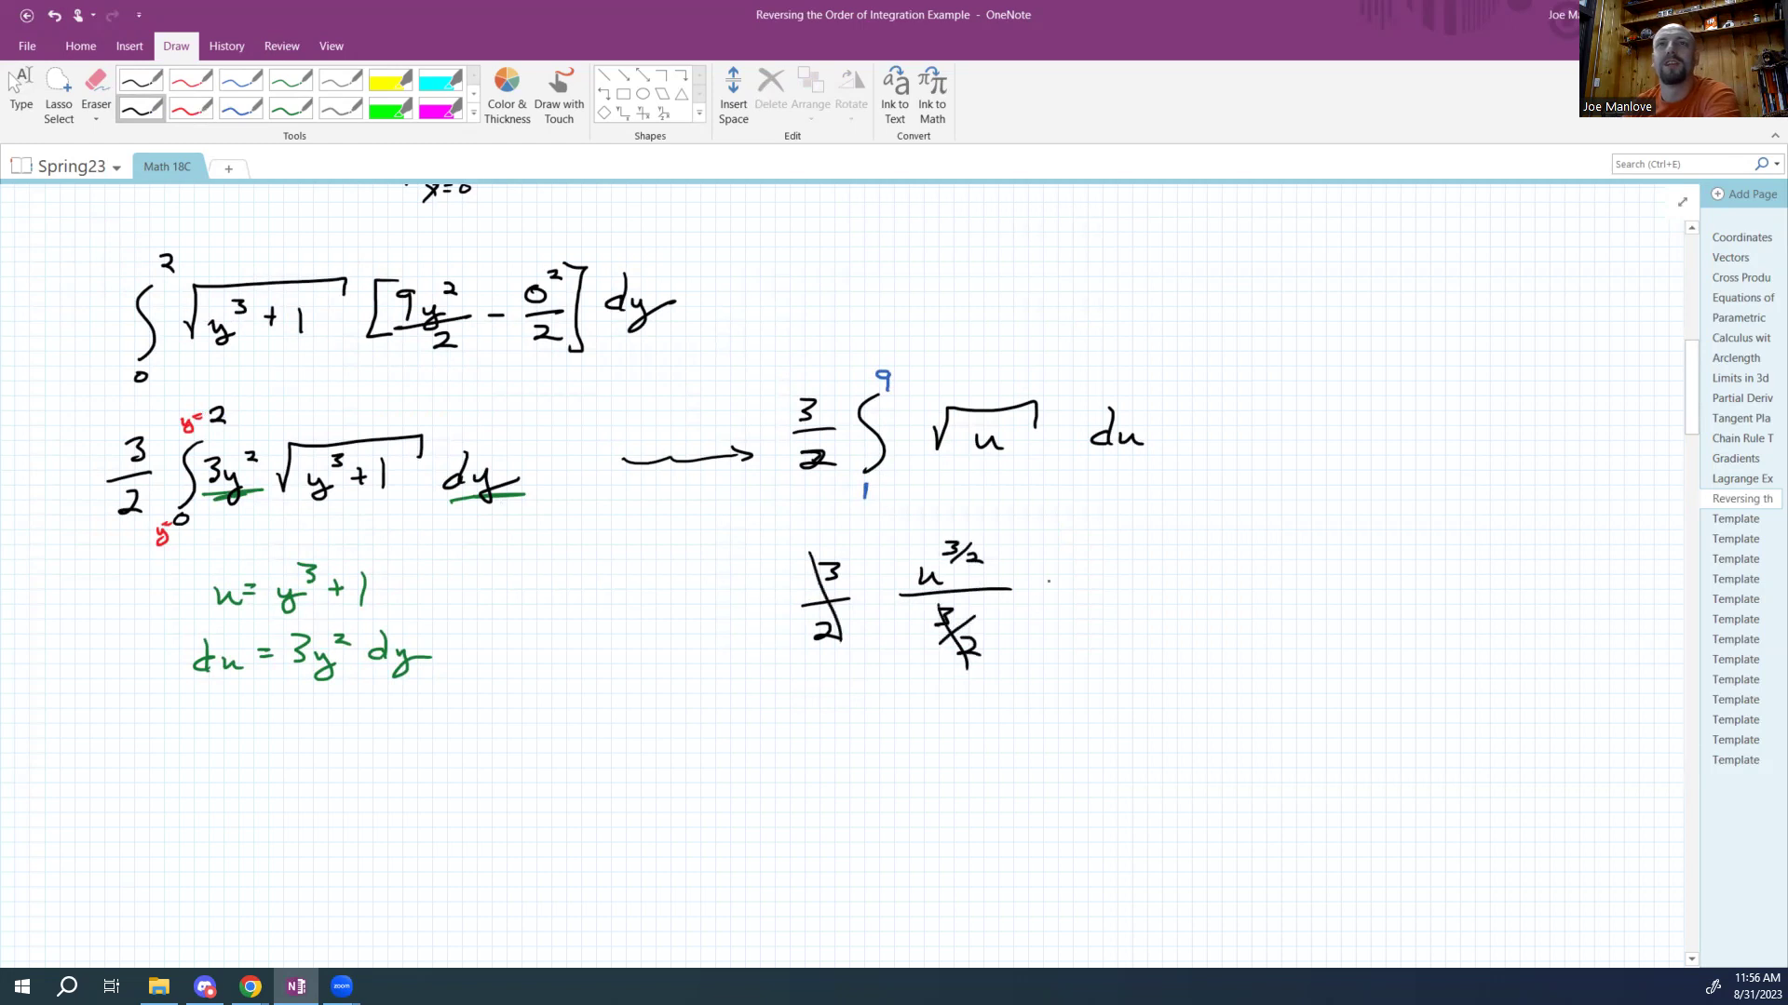
drag(1048, 564, 1035, 658)
drag(1075, 540, 1073, 564)
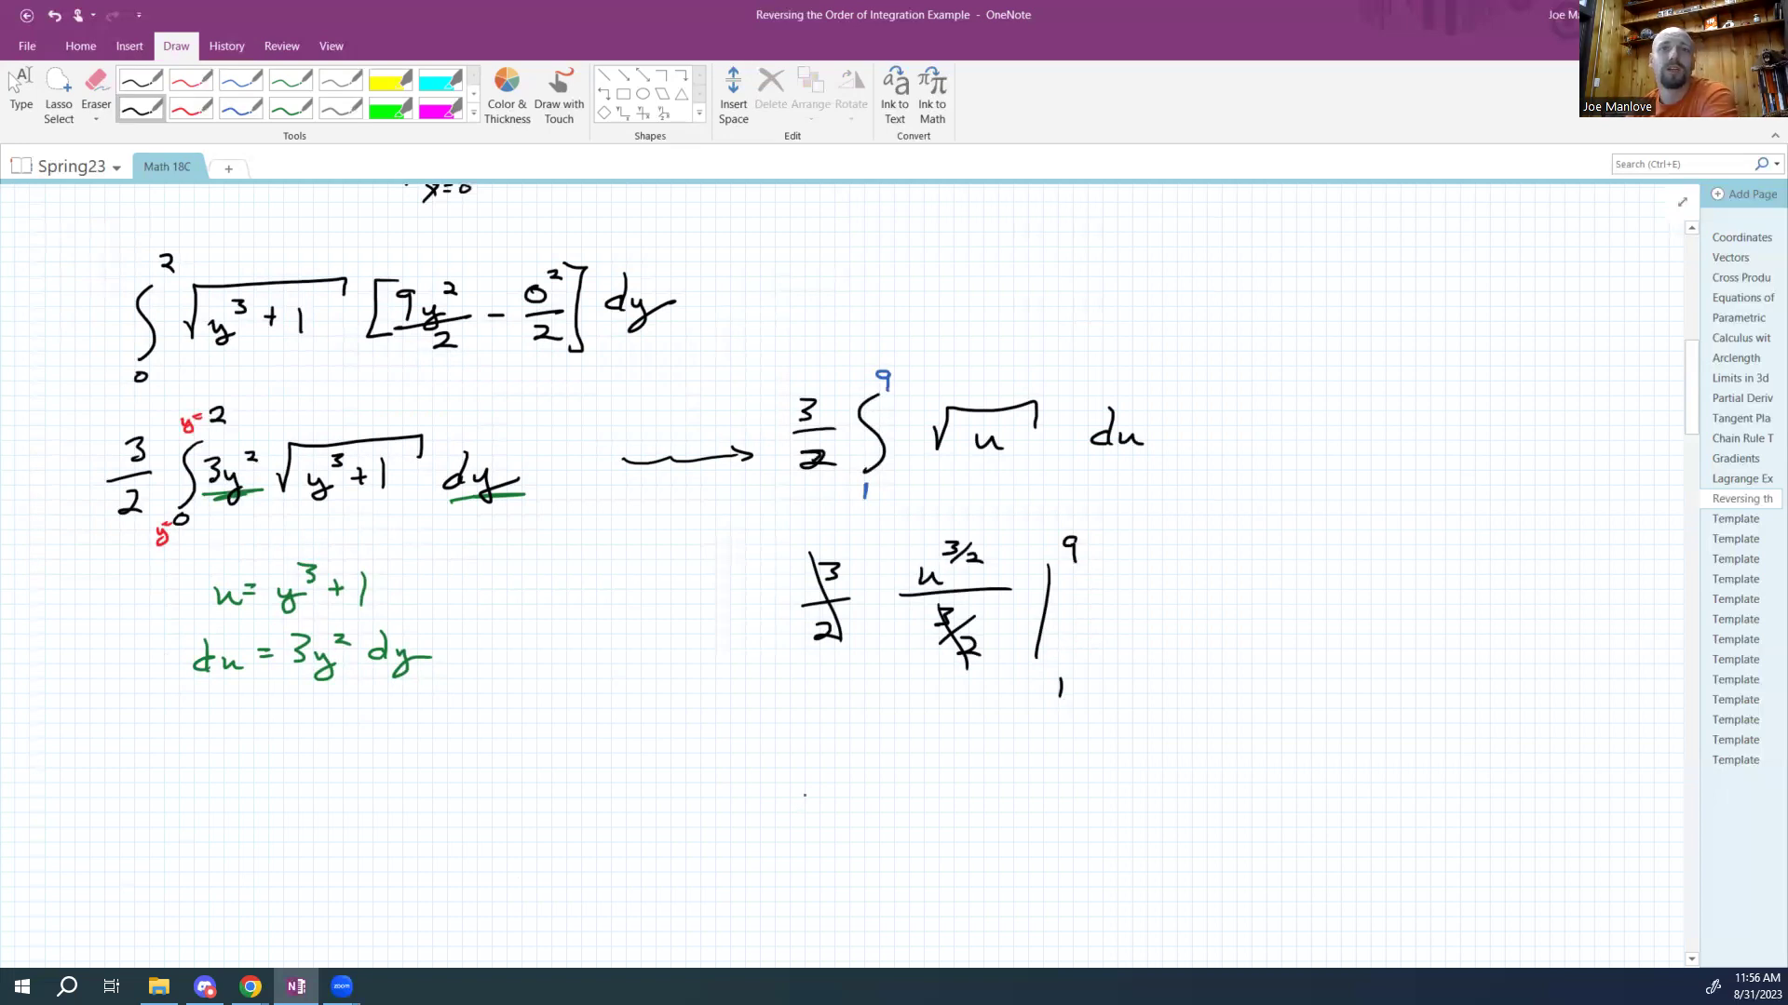
mouse_move(806, 795)
mouse_down()
mouse_move(825, 813)
mouse_move(806, 819)
mouse_up()
Evaluate 9^(3/2) − 1^(3/2) = 27 − 1 and box the answer 26.
drag(825, 752, 825, 773)
mouse_move(849, 754)
mouse_down()
mouse_move(836, 782)
mouse_move(942, 825)
mouse_up()
drag(960, 756, 957, 778)
mouse_move(992, 762)
mouse_down()
mouse_move(969, 789)
mouse_move(1012, 793)
mouse_up()
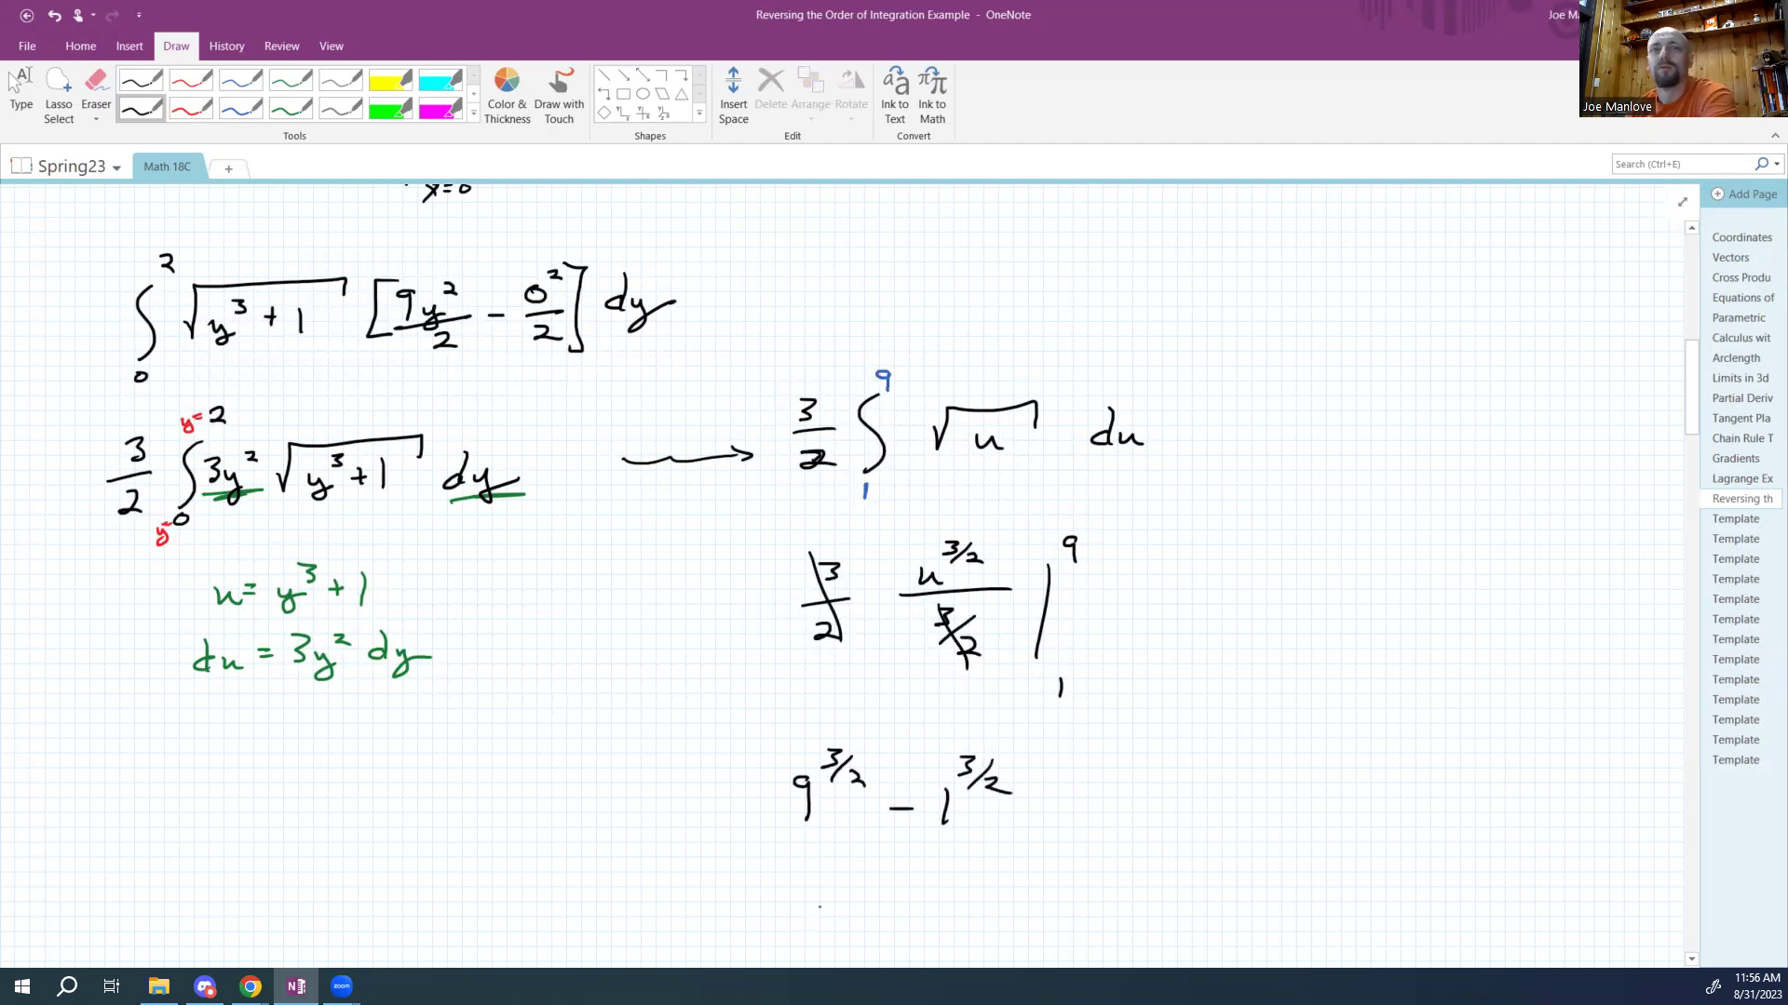
mouse_move(802, 905)
mouse_down()
mouse_move(827, 924)
mouse_move(871, 911)
mouse_up()
drag(903, 907, 944, 920)
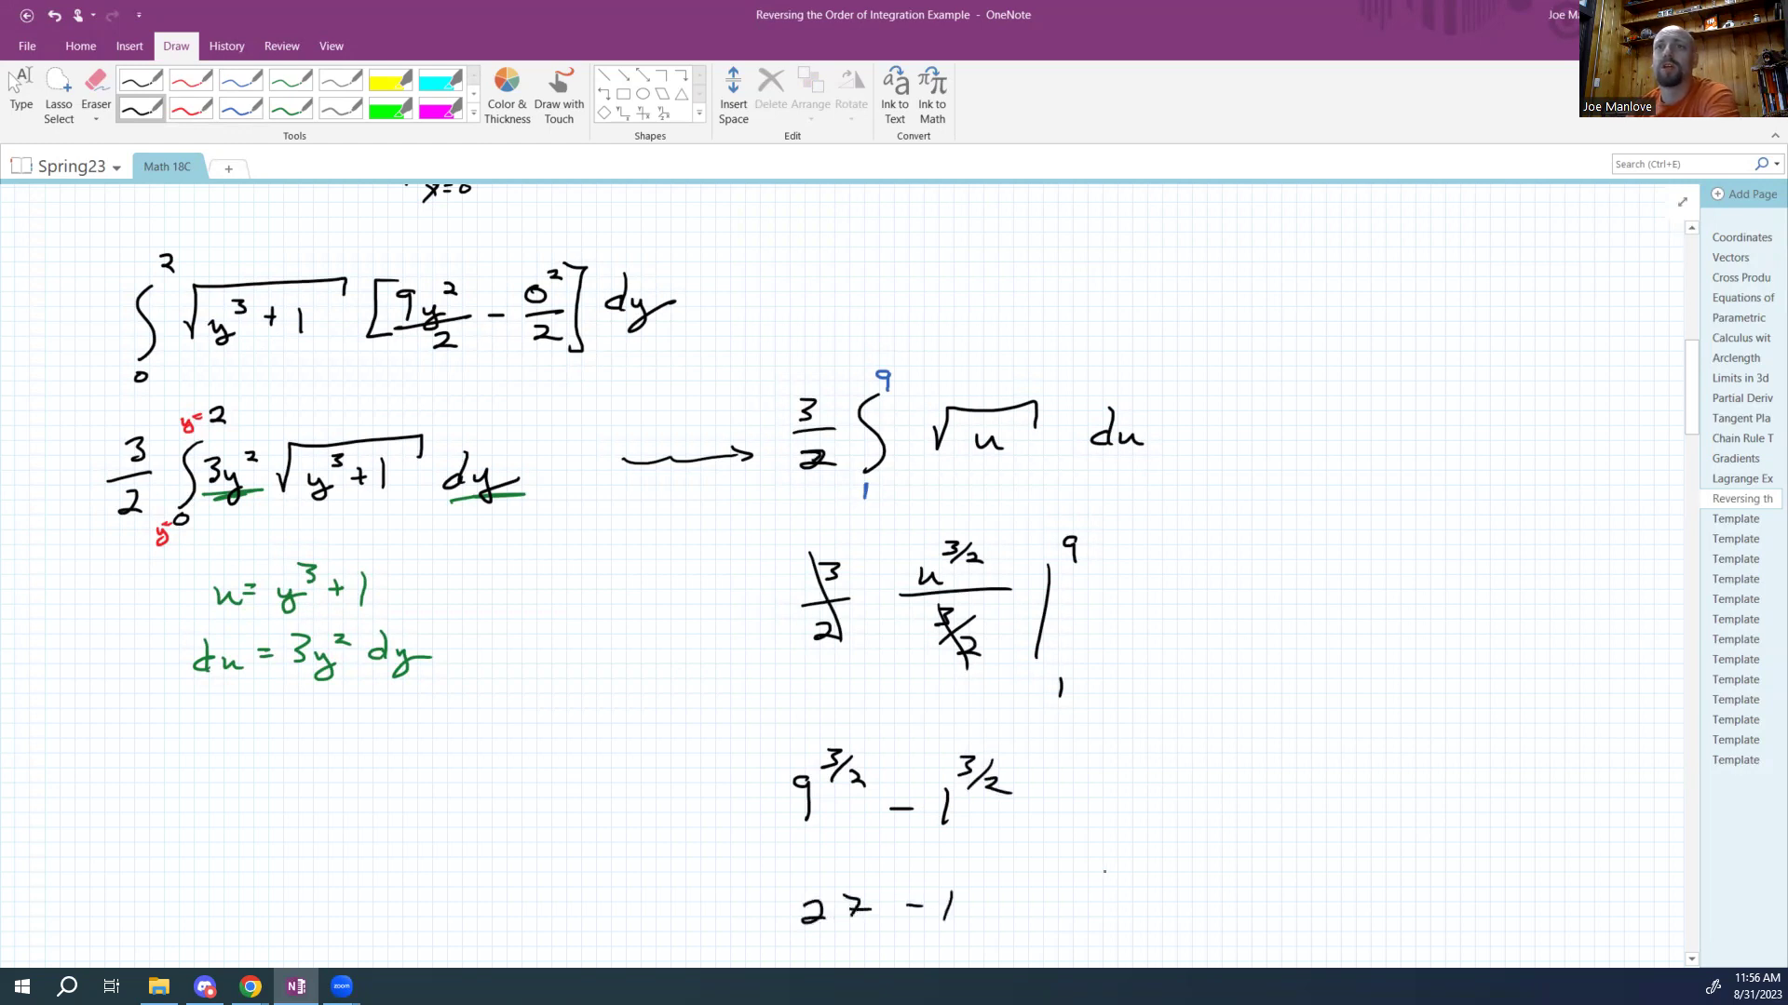
mouse_move(1106, 874)
mouse_down()
mouse_move(1104, 896)
mouse_move(1132, 896)
mouse_up()
drag(1165, 866, 1160, 886)
mouse_move(1073, 851)
mouse_down()
mouse_move(1214, 827)
mouse_move(1210, 871)
mouse_up()
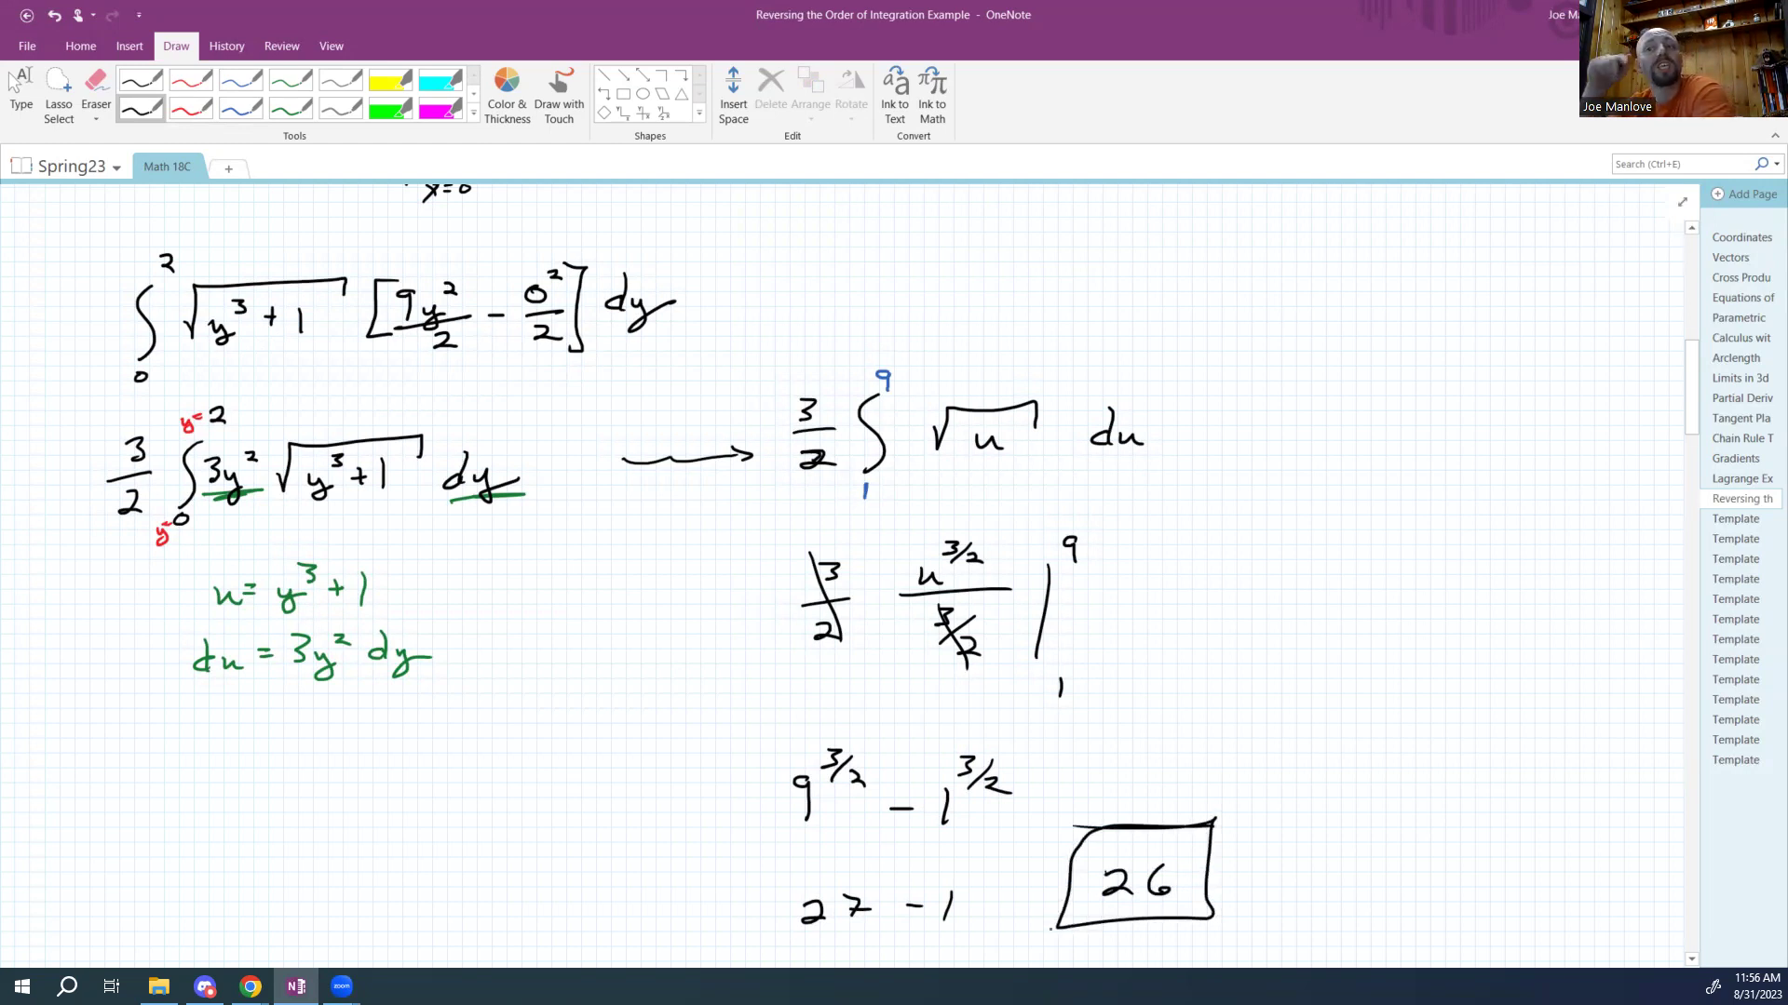
Scroll up the OneNote page, then bring up the Math3D graph in Chrome.
scroll(1164, 922, up, 5)
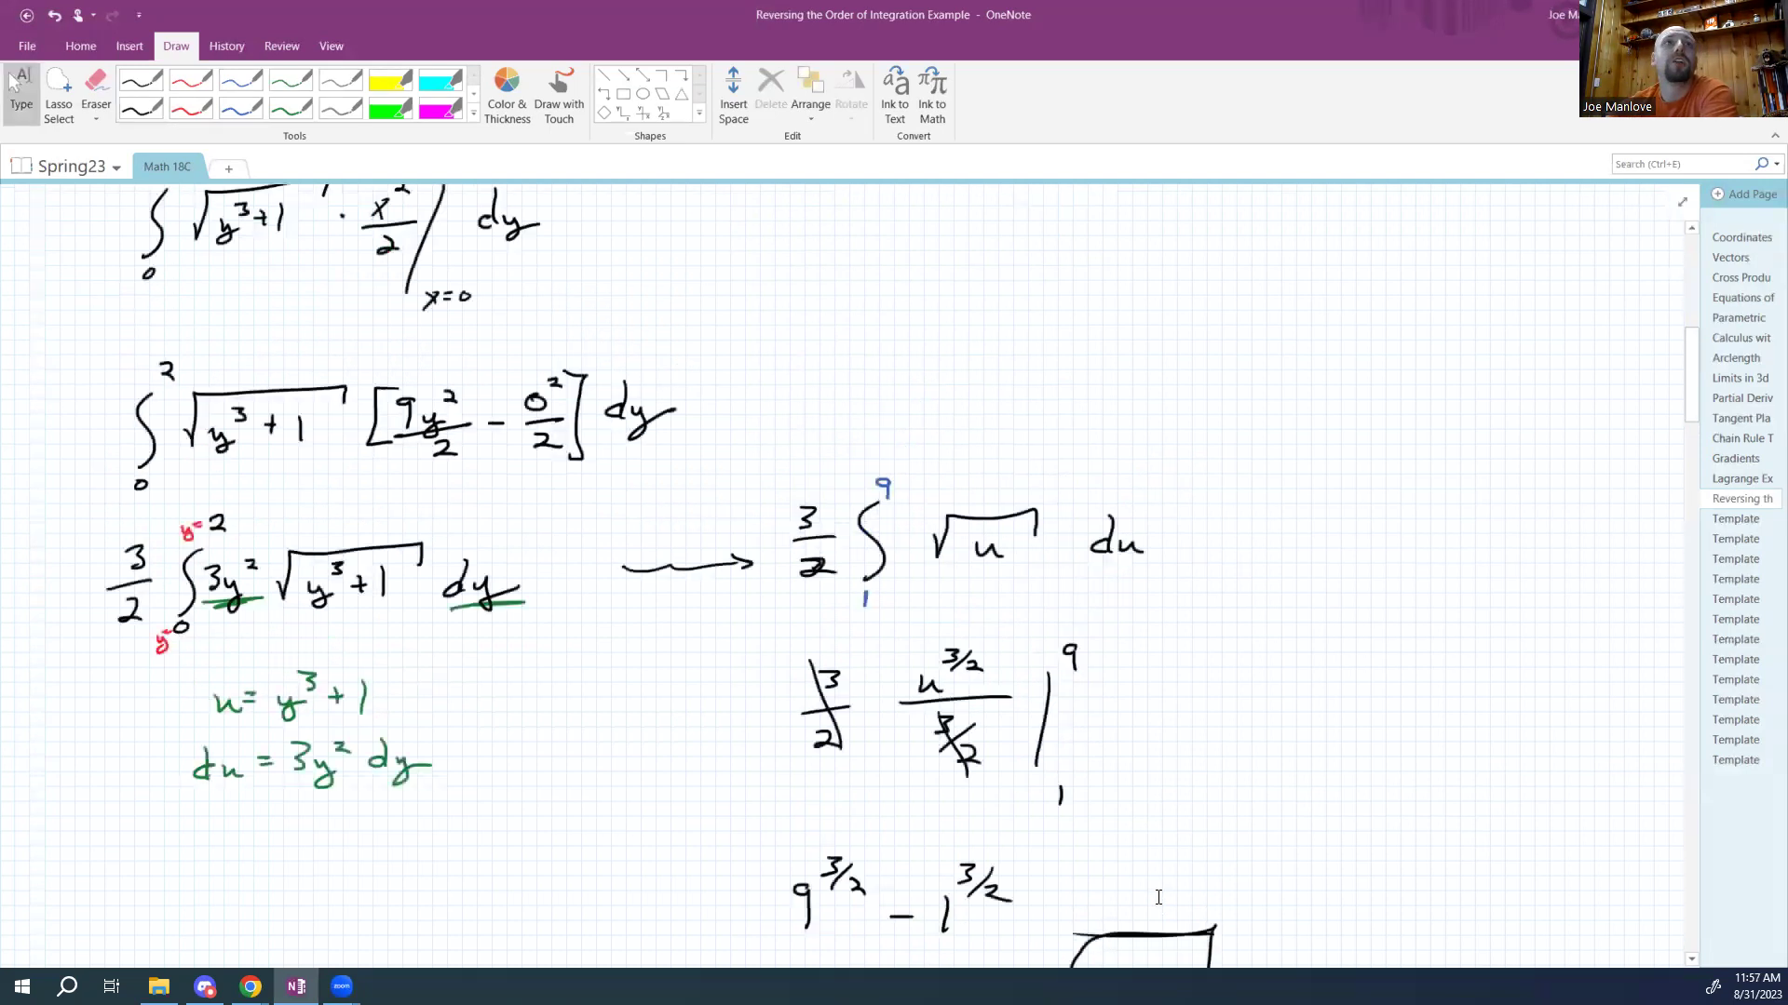
scroll(1163, 922, up, 2)
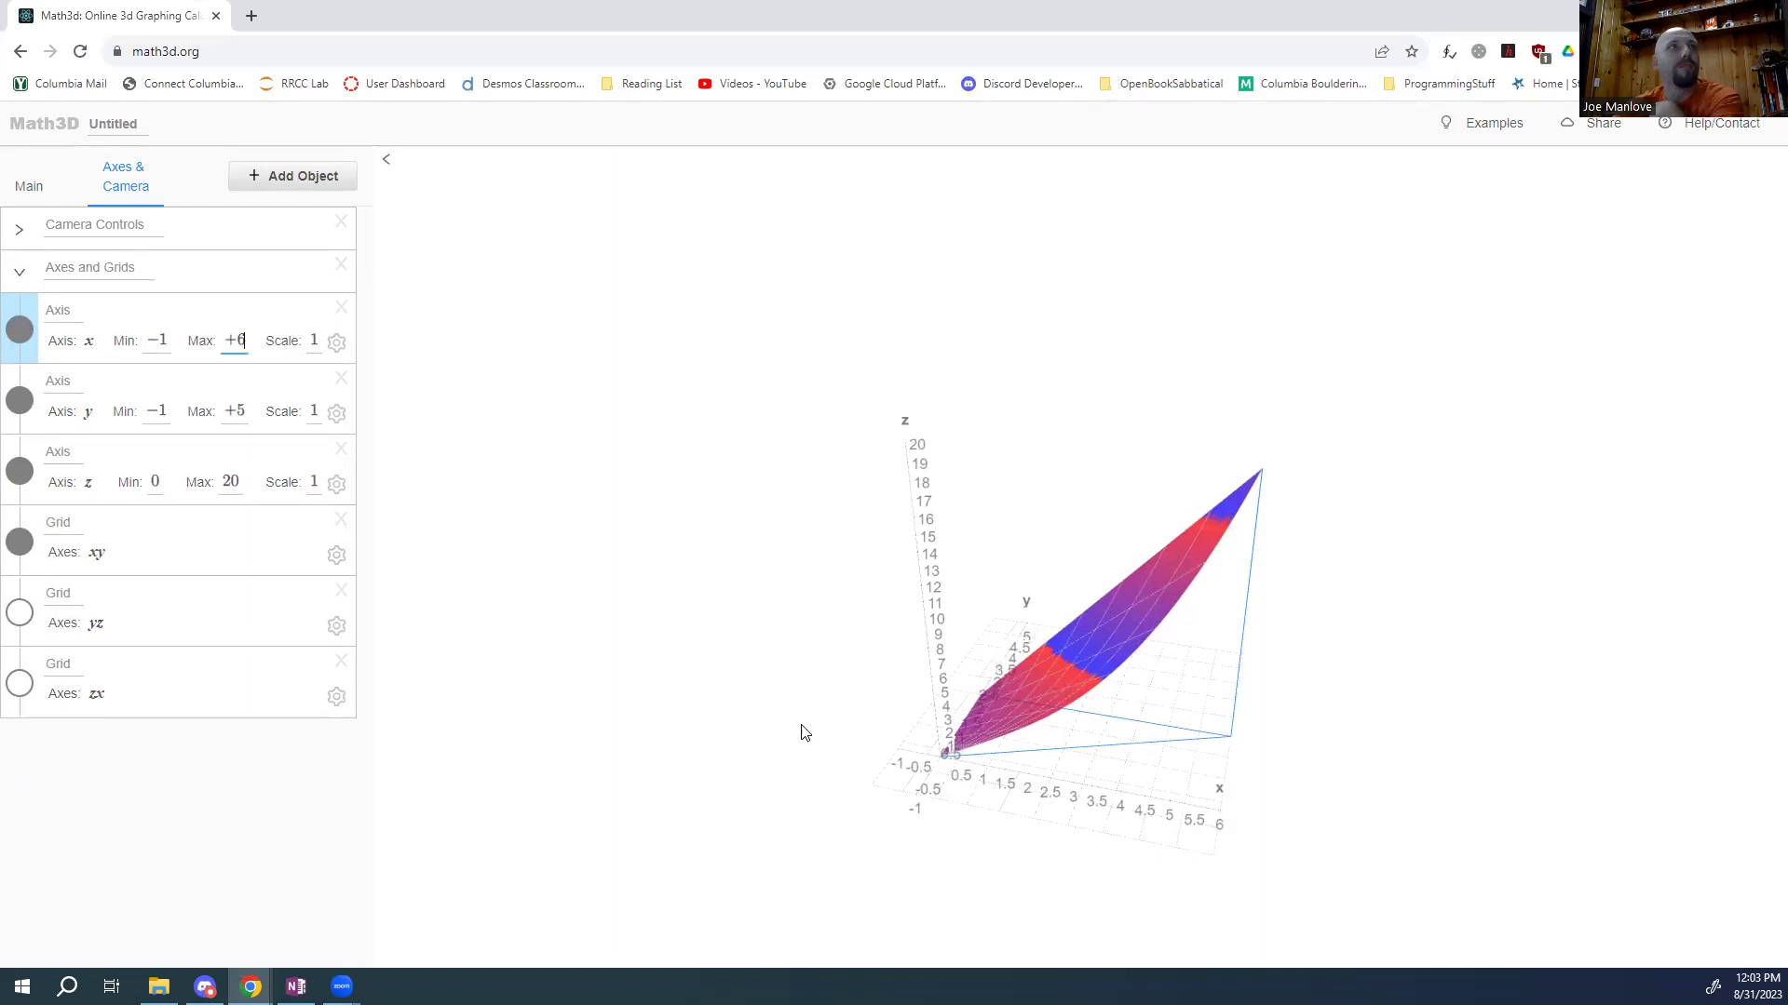
Highlight the u term and the √(v³+1) term in the parametric surface formula.
click(37, 185)
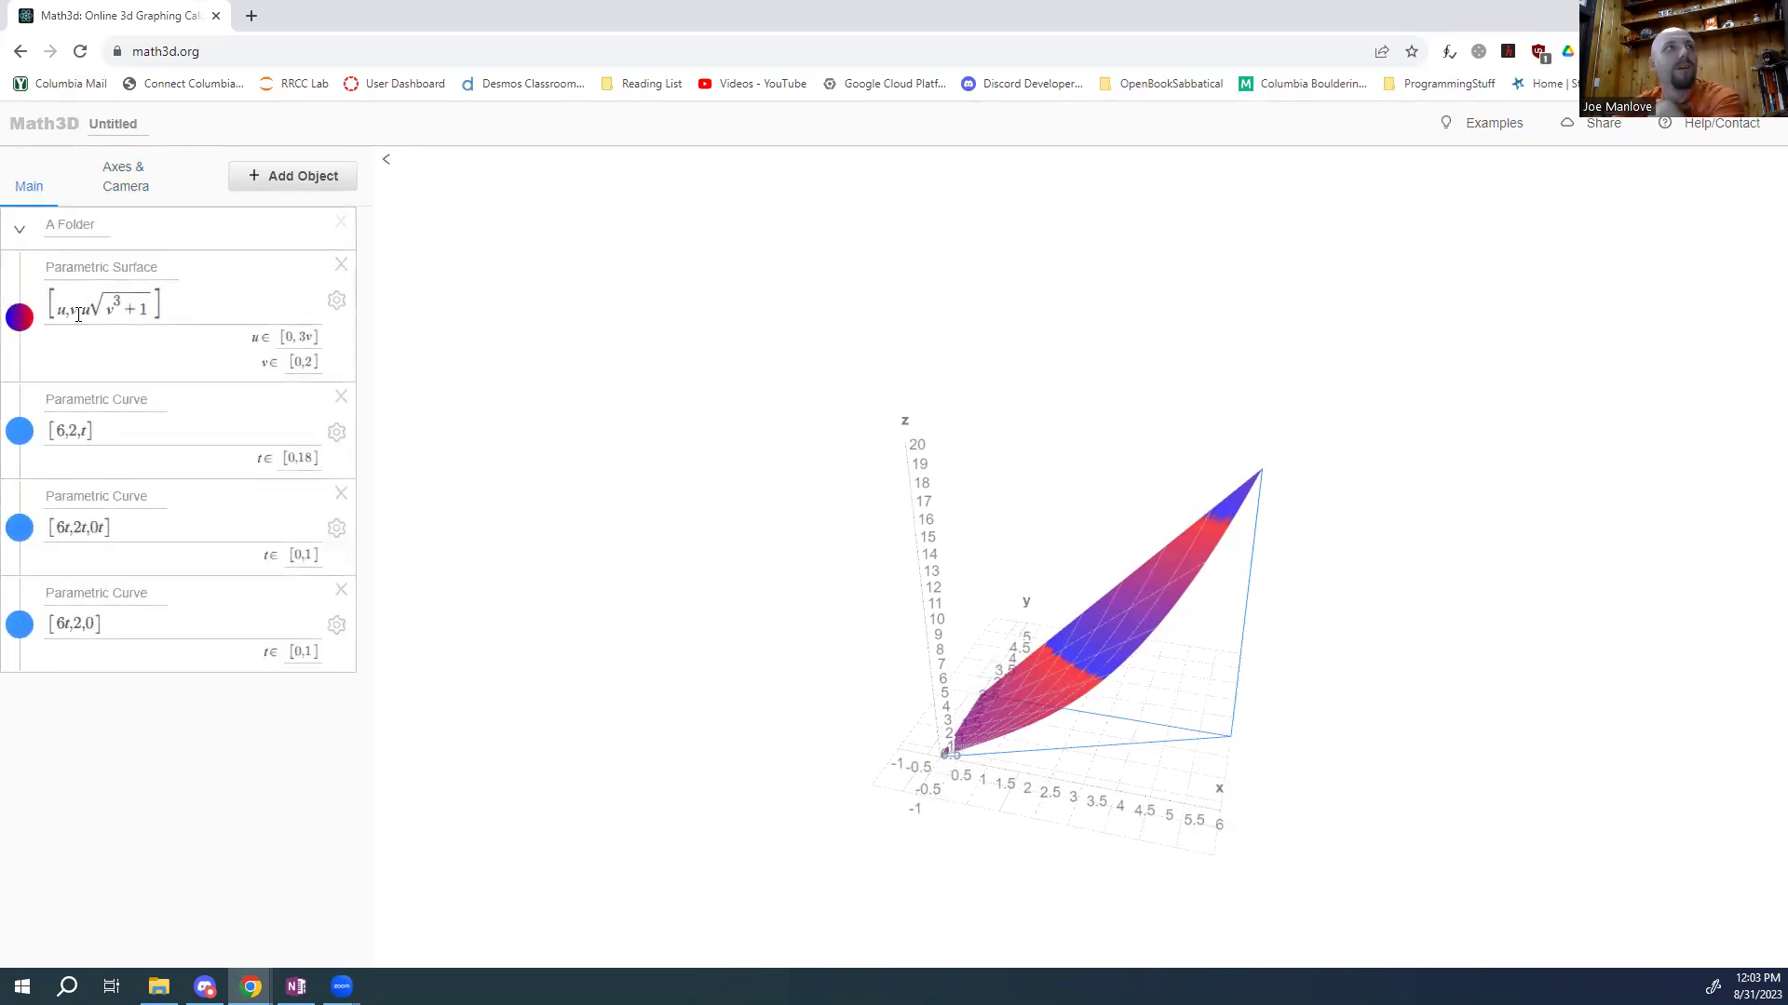
drag(78, 315, 60, 314)
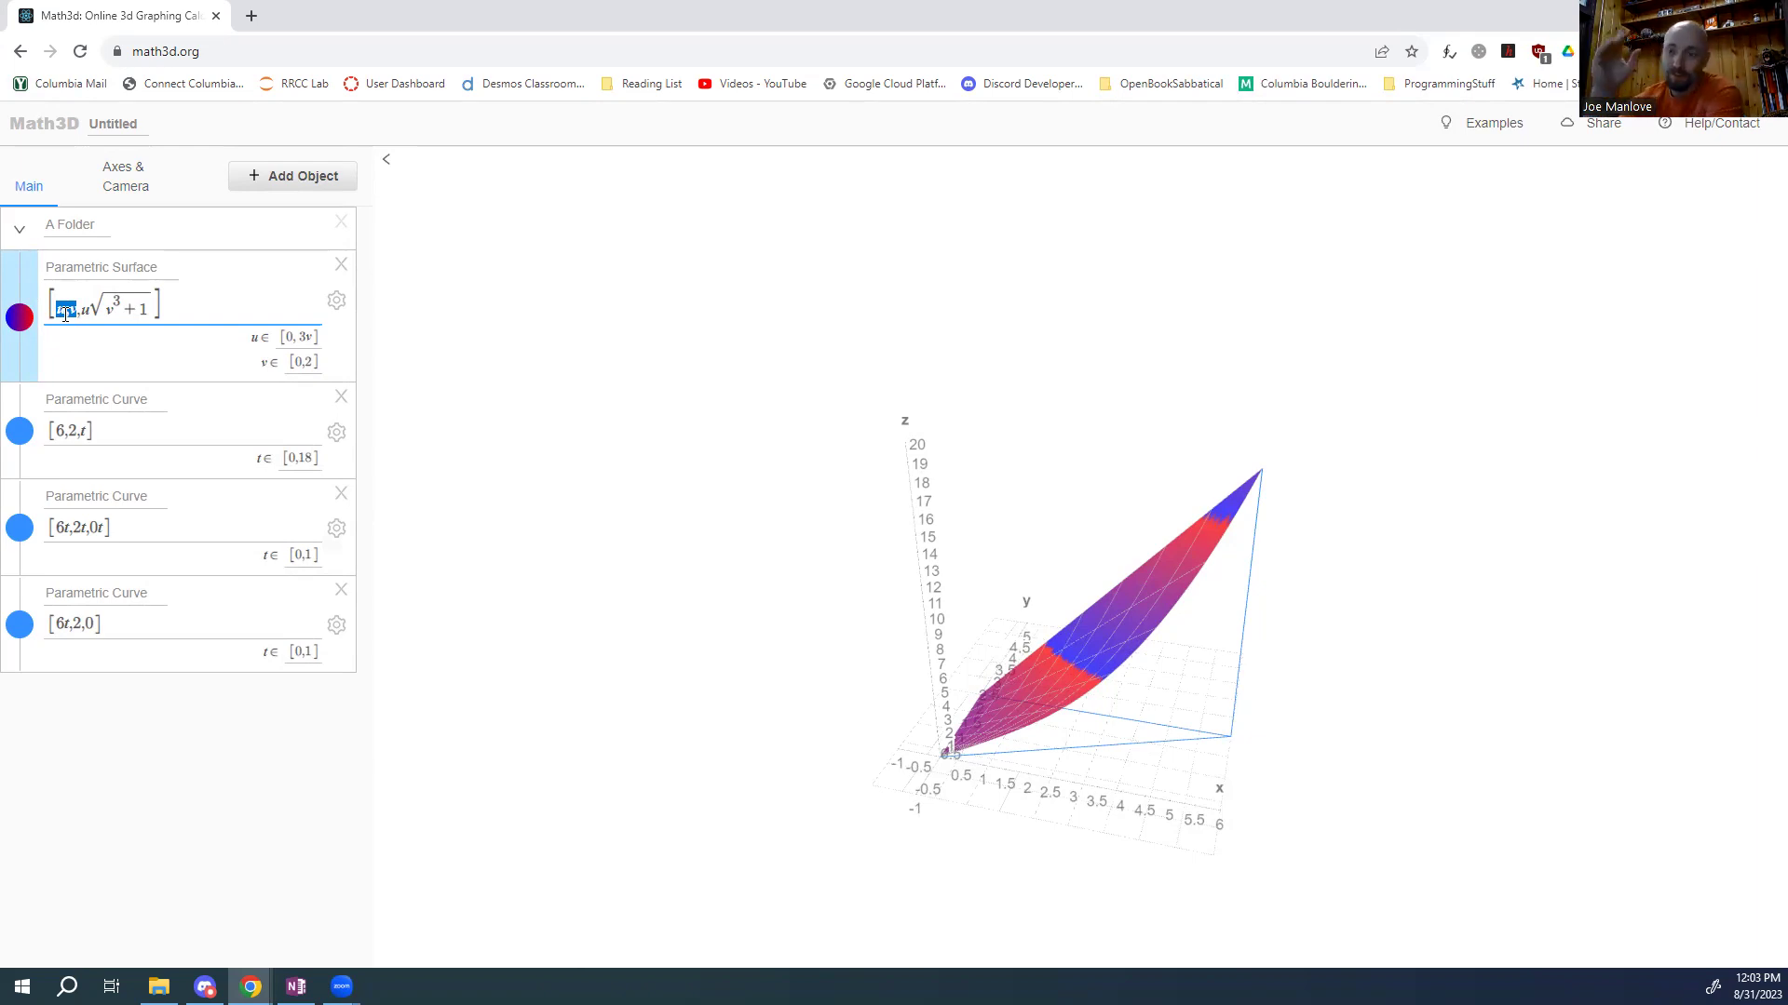
click(78, 314)
drag(56, 314, 71, 314)
click(73, 312)
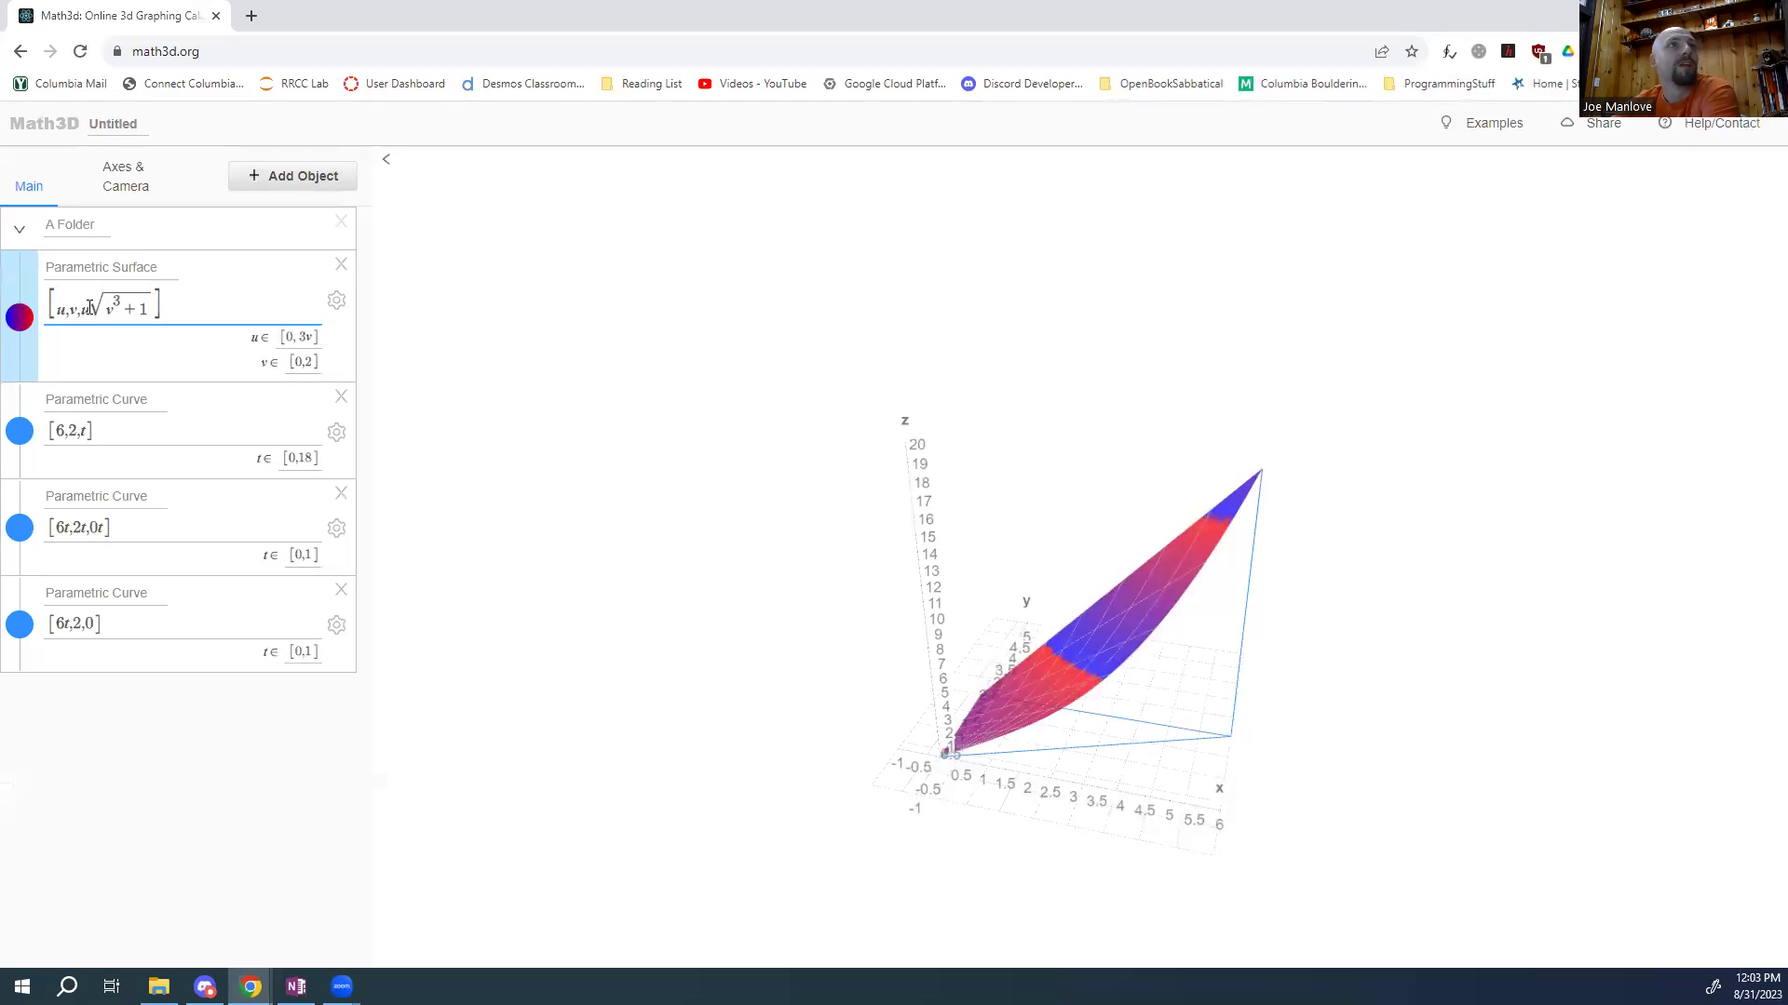
drag(87, 307, 147, 299)
click(93, 307)
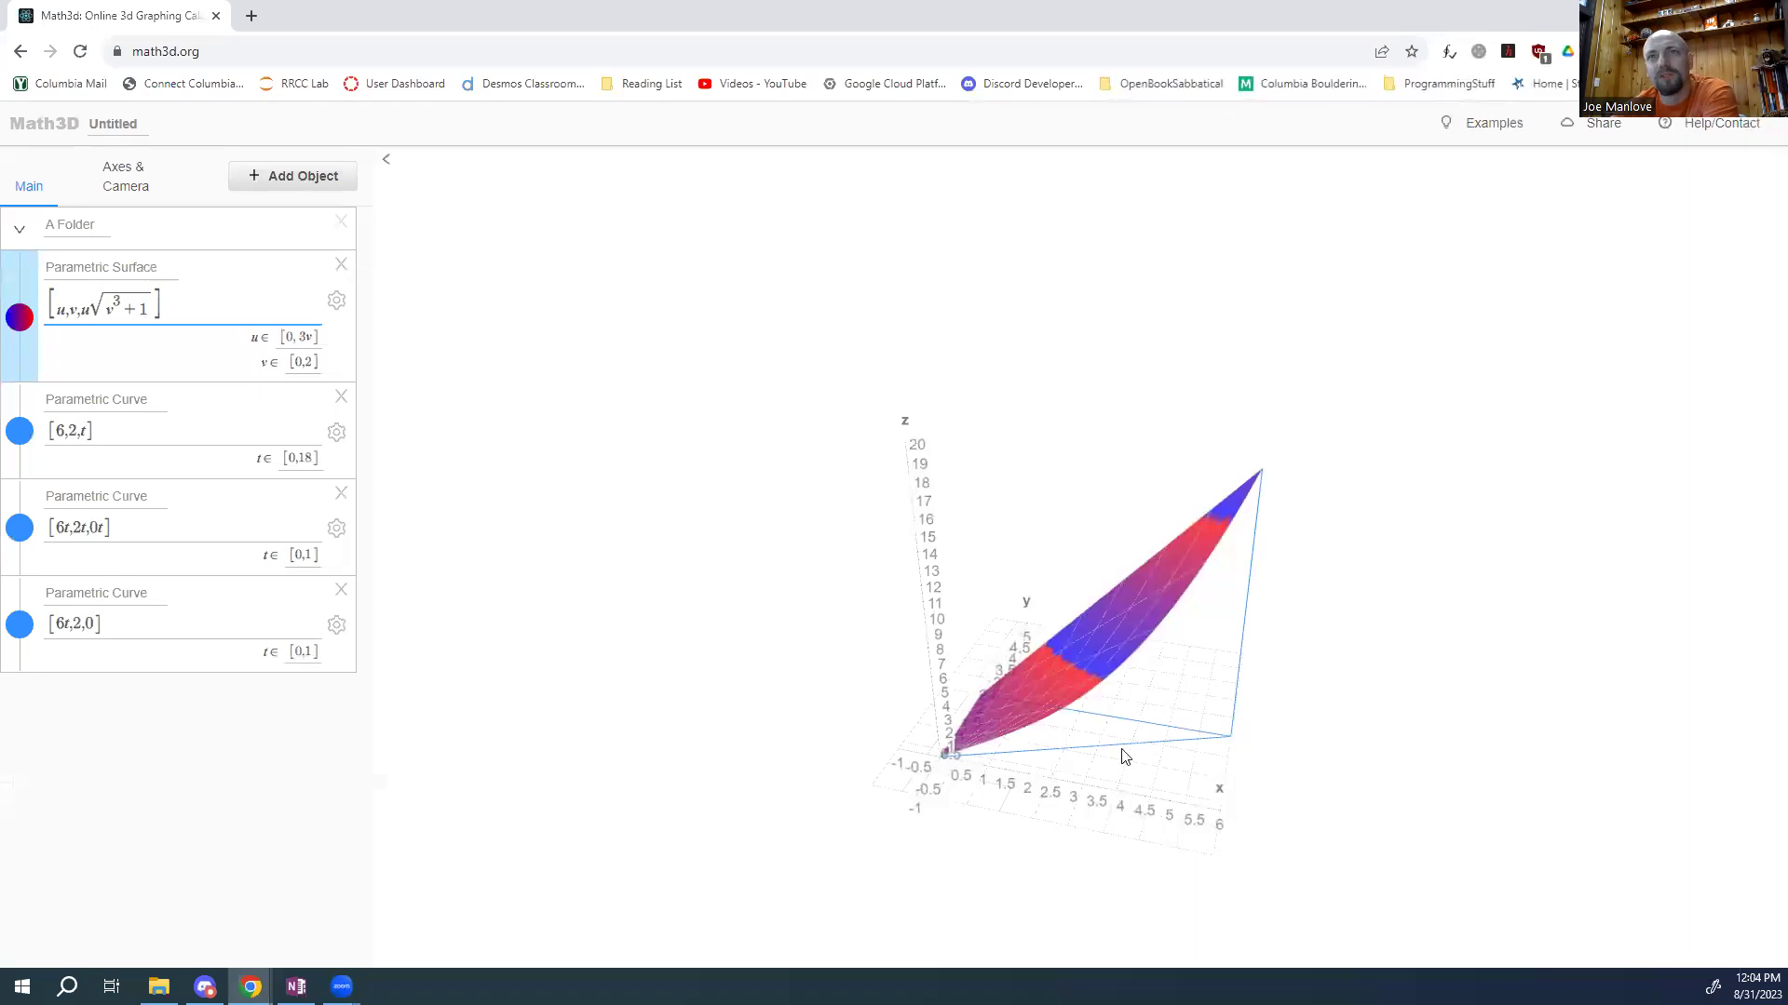
Rotate the surface plot to an angled view from above and start a Win+Shift+S screen snip.
drag(1219, 750, 1106, 753)
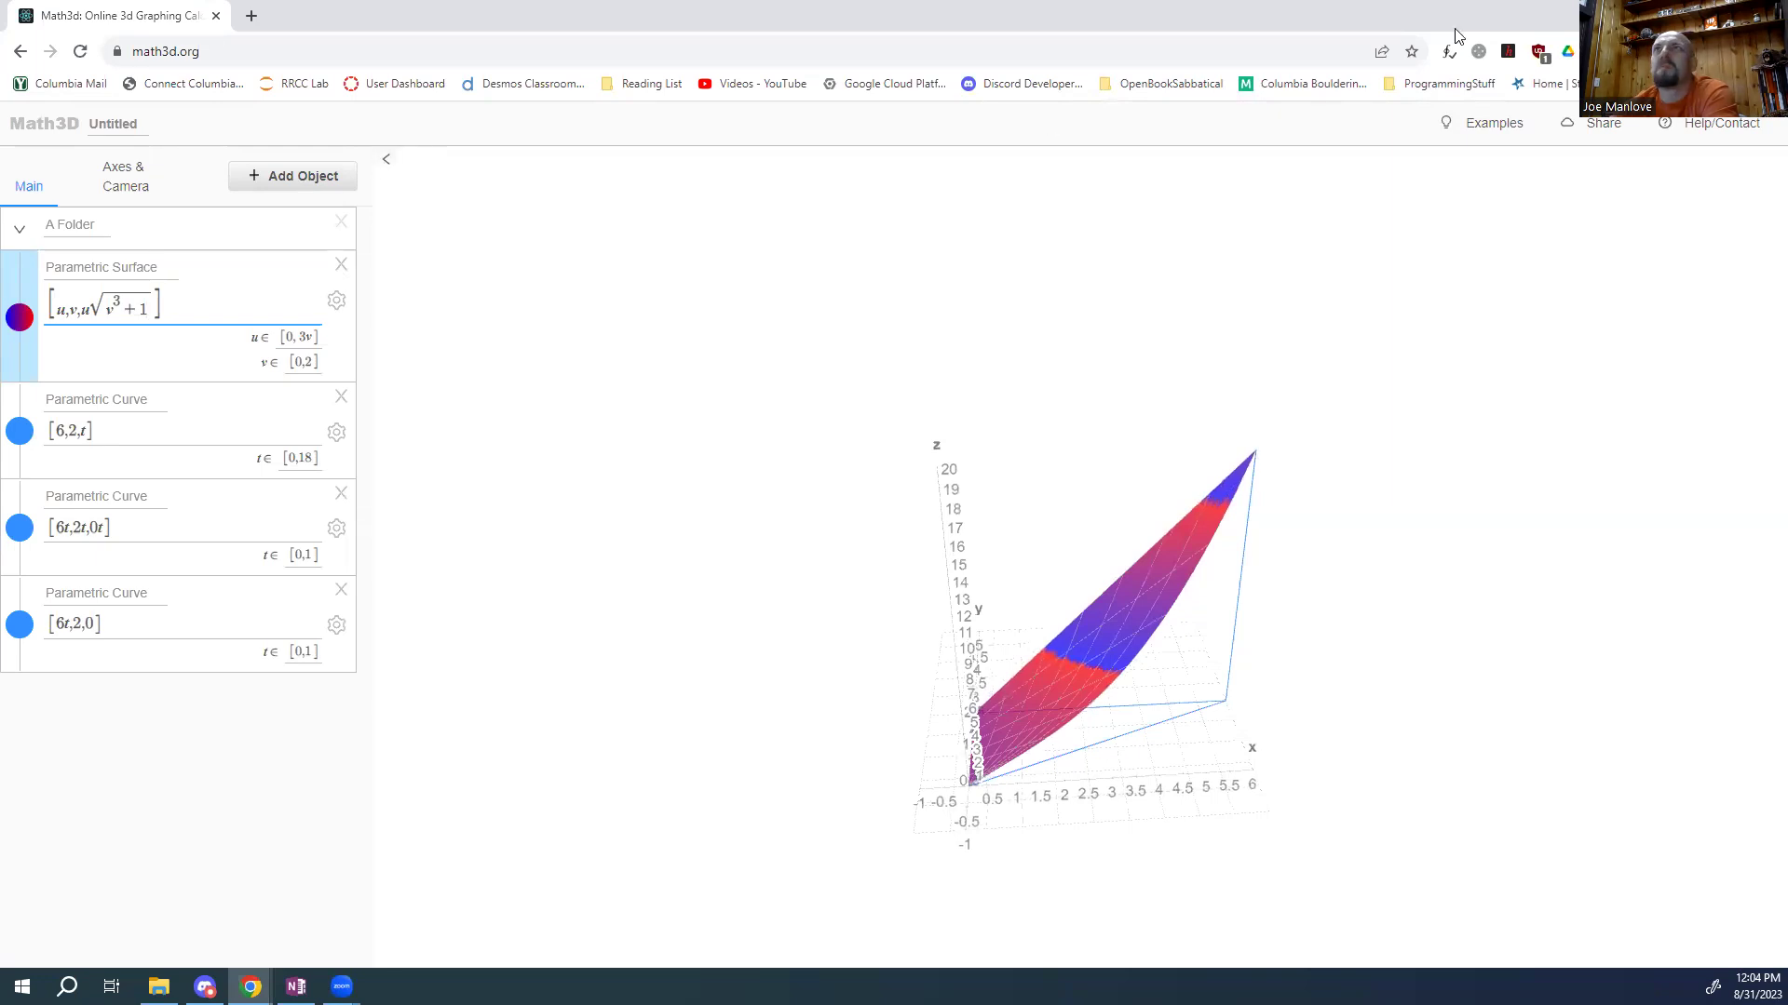
drag(1326, 515, 1284, 467)
drag(1273, 599, 1290, 630)
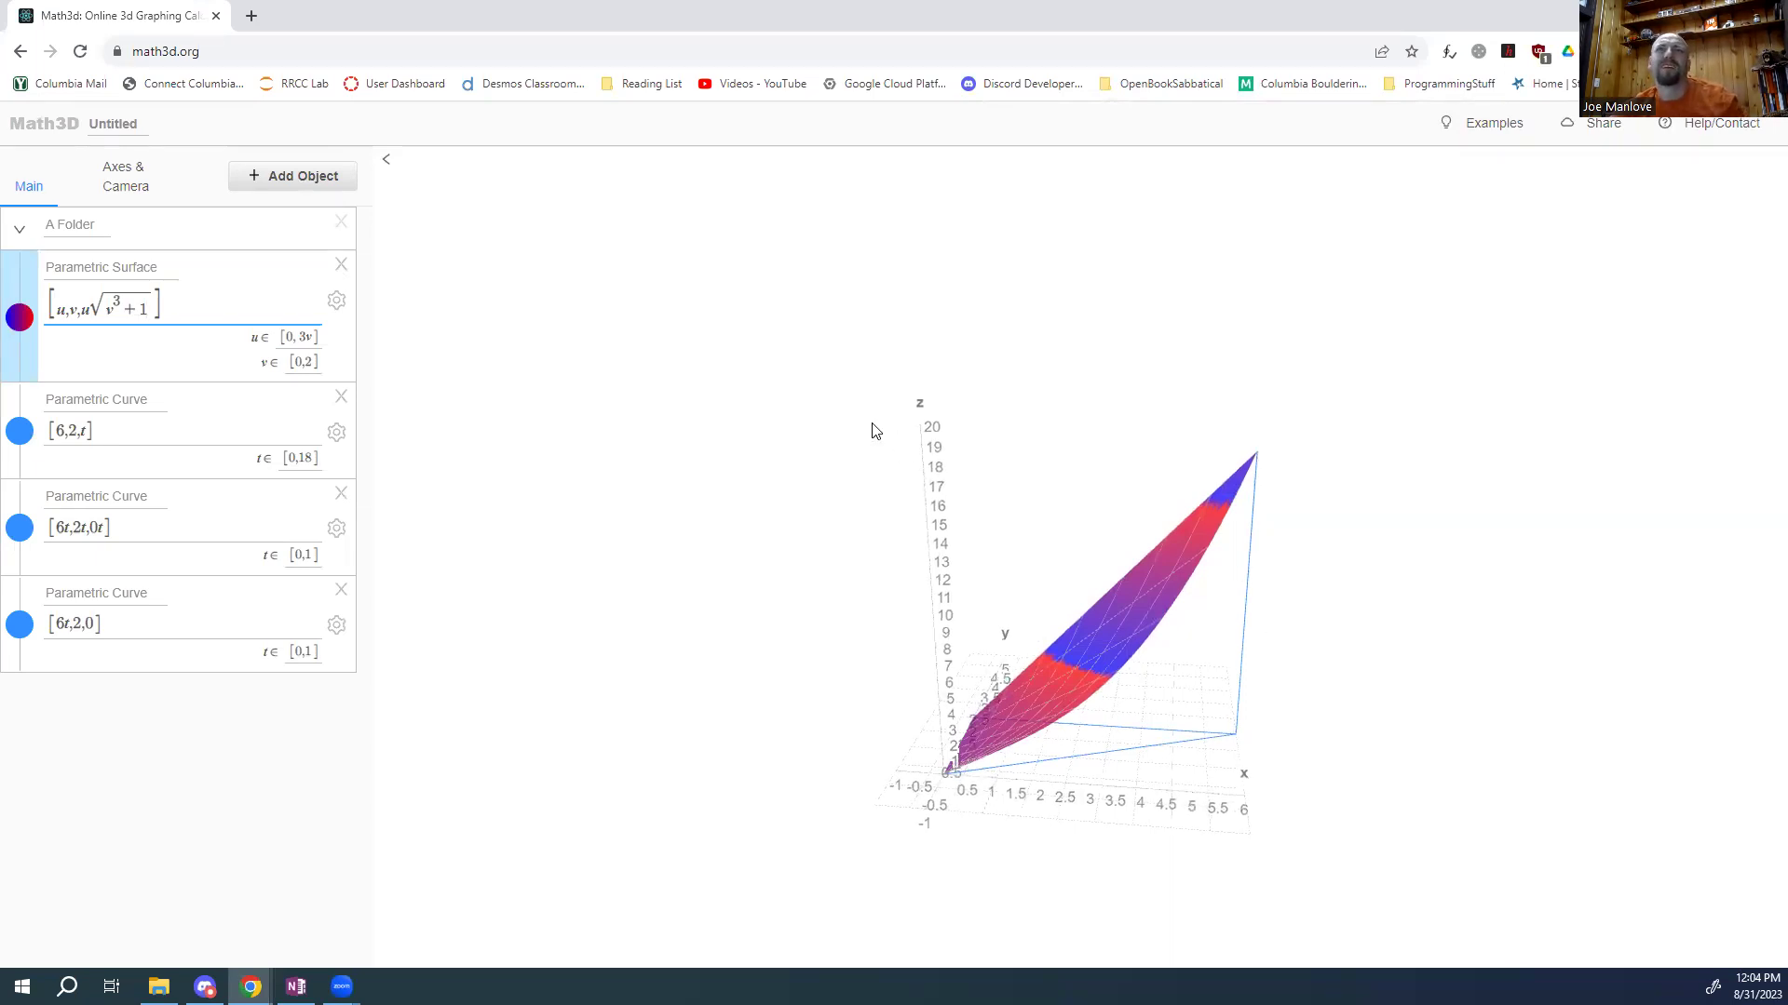
key(super+shift+s)
Snip the Math3D surface plot area and bring the capture onto the OneNote page.
drag(811, 364, 1366, 882)
key(alt+Tab)
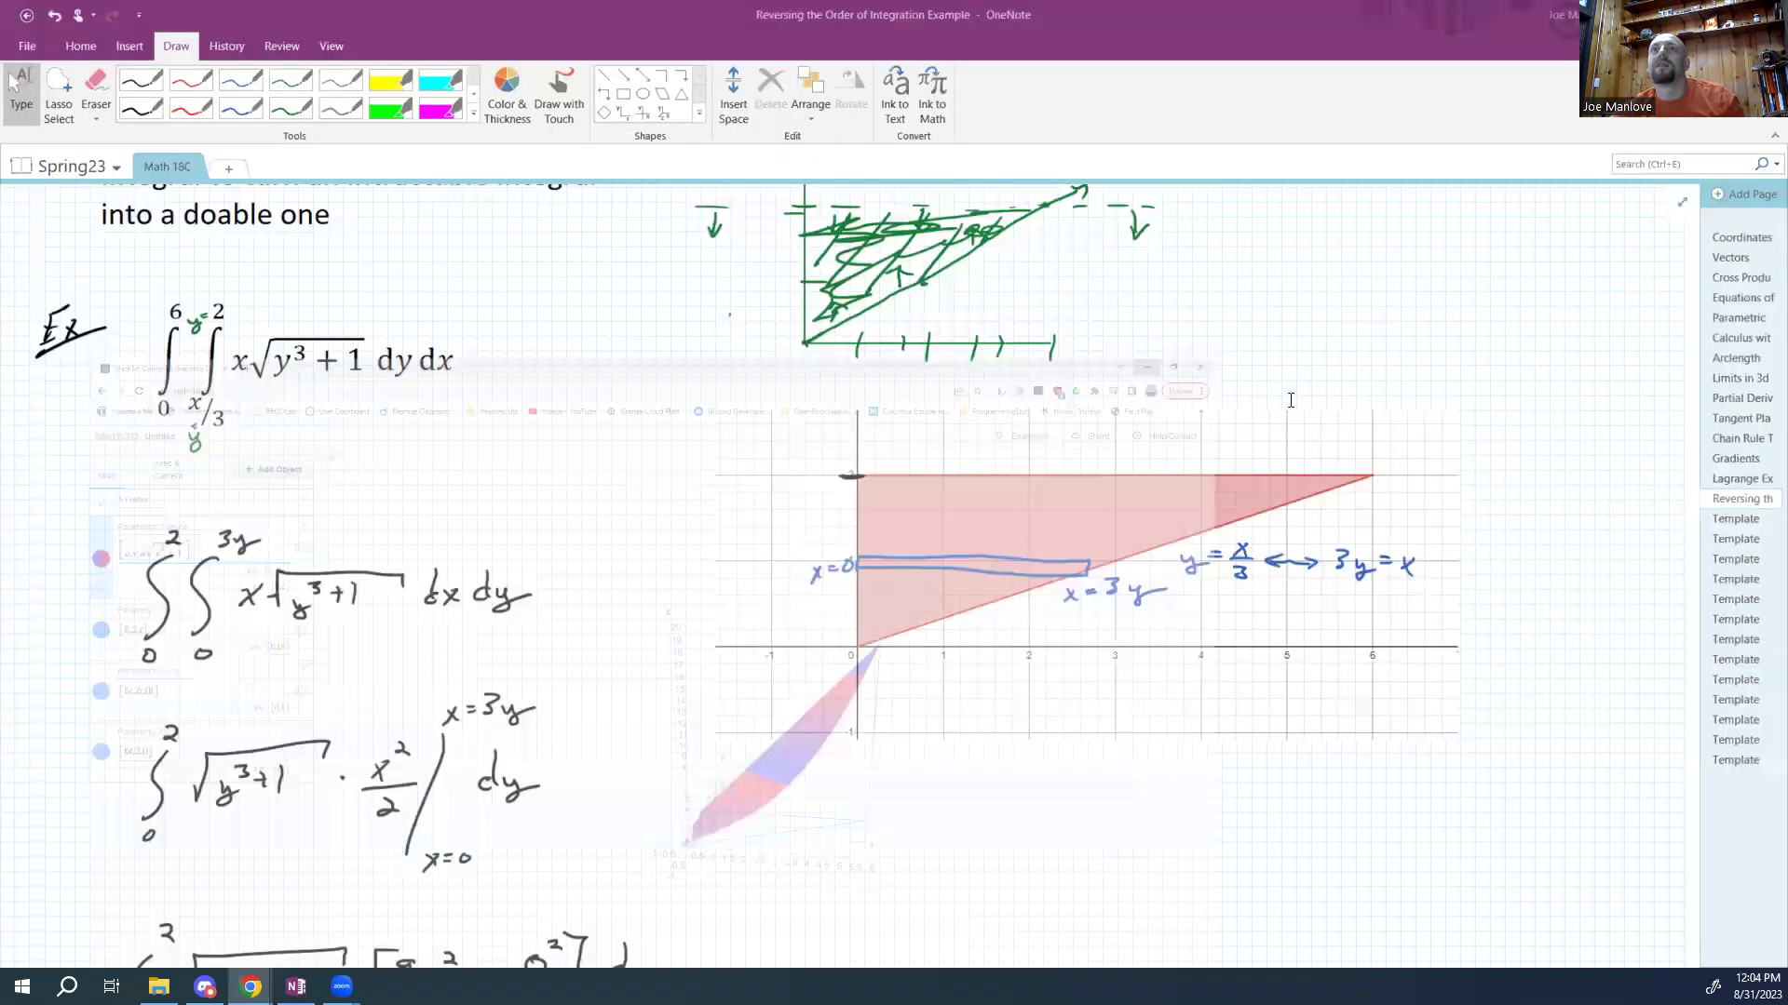
click(965, 852)
scroll(969, 855, down, 4)
scroll(951, 791, down, 10)
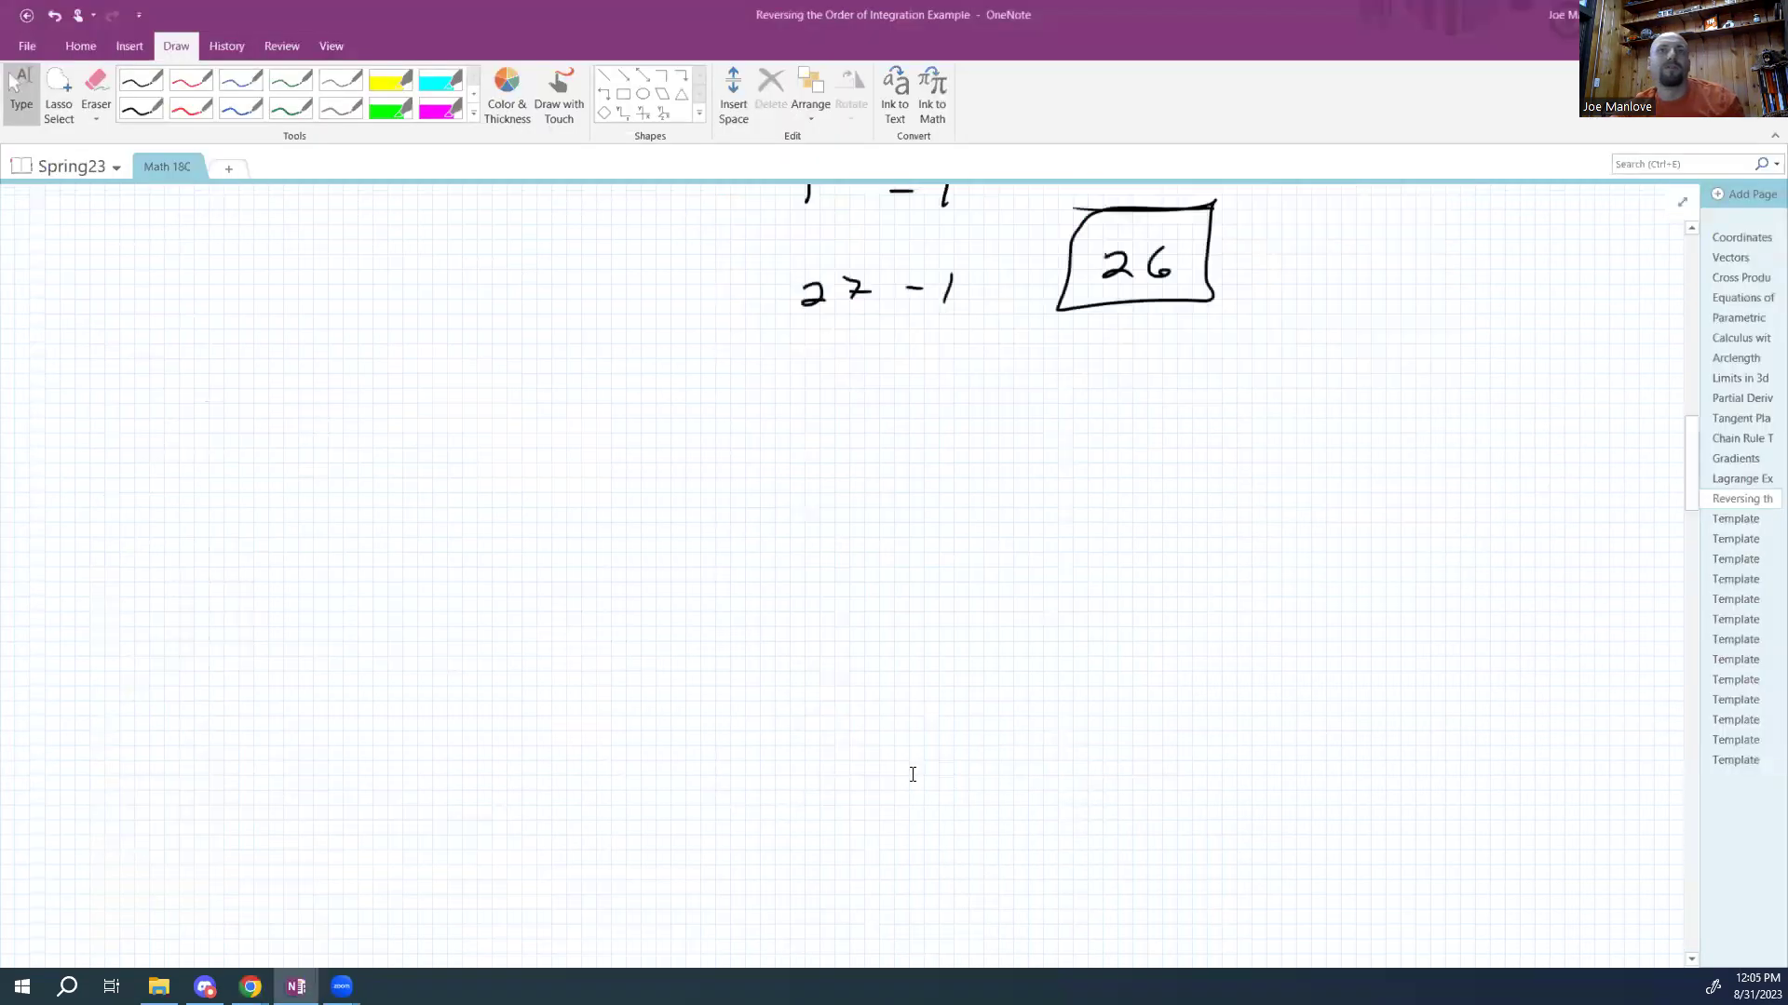
scroll(288, 413, up, 7)
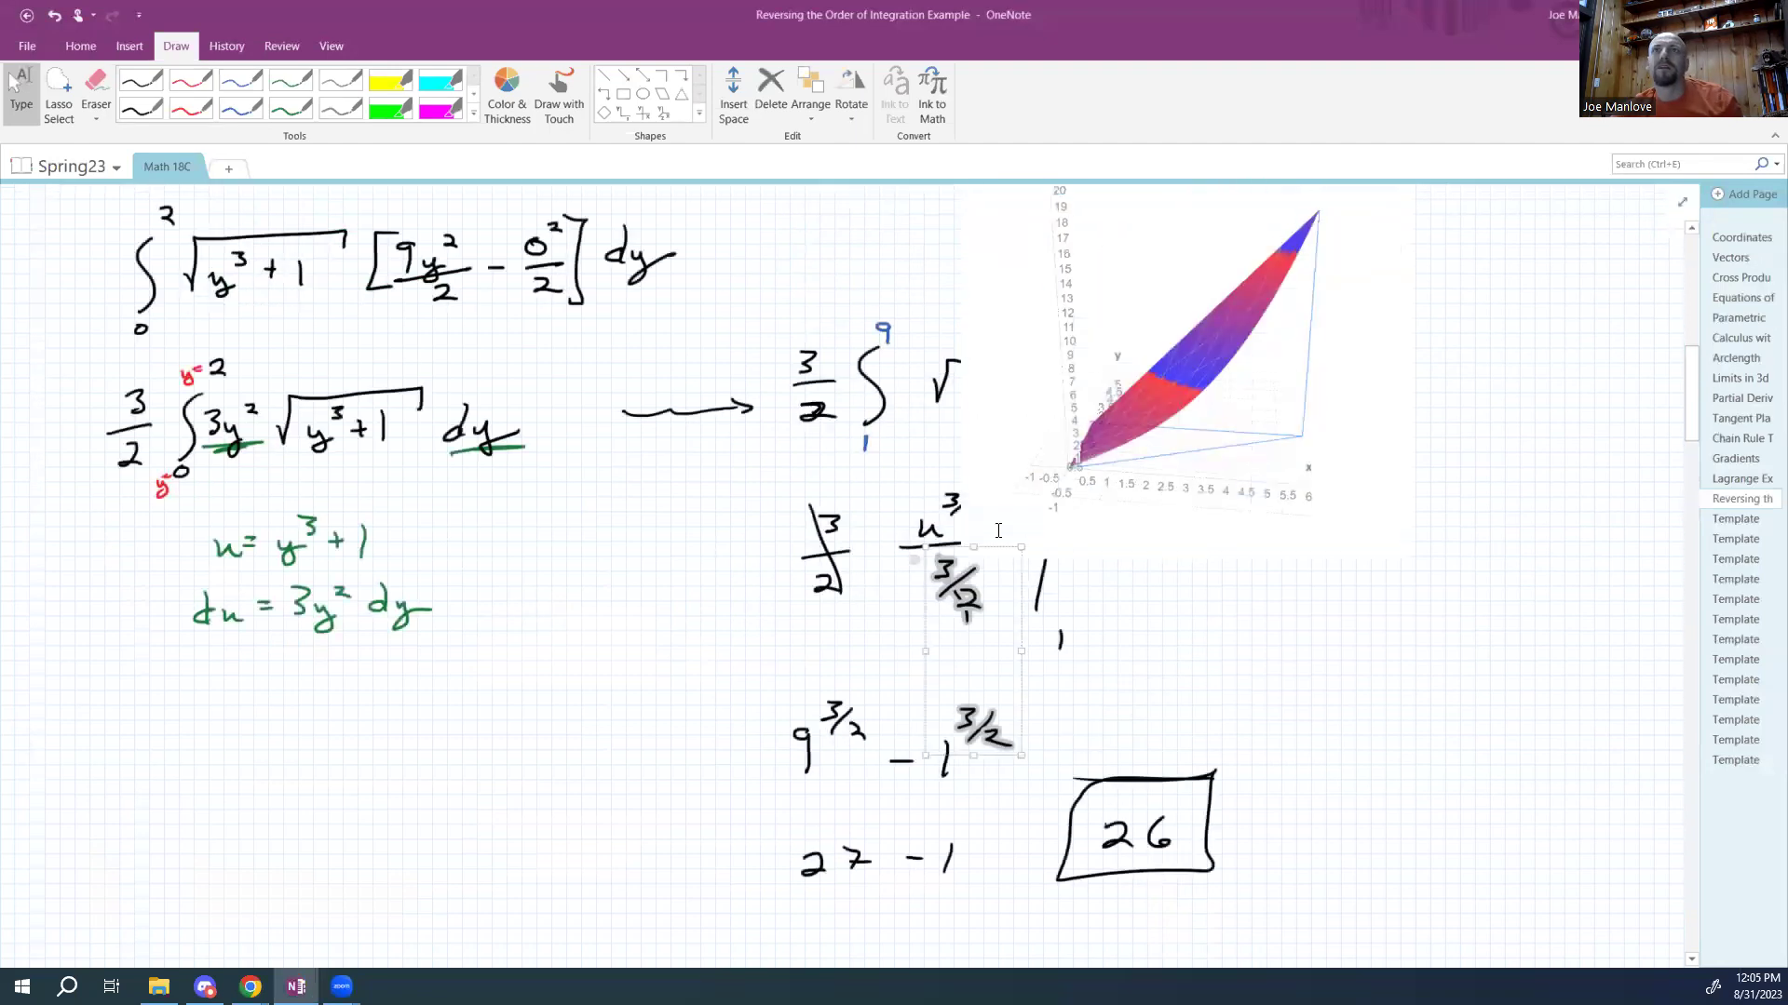
scroll(1173, 558, up, 2)
Move the surface plot image to the lower left, beside the boxed 26 answer.
drag(1180, 571, 379, 921)
scroll(489, 652, down, 5)
drag(490, 223, 353, 583)
scroll(691, 585, down, 1)
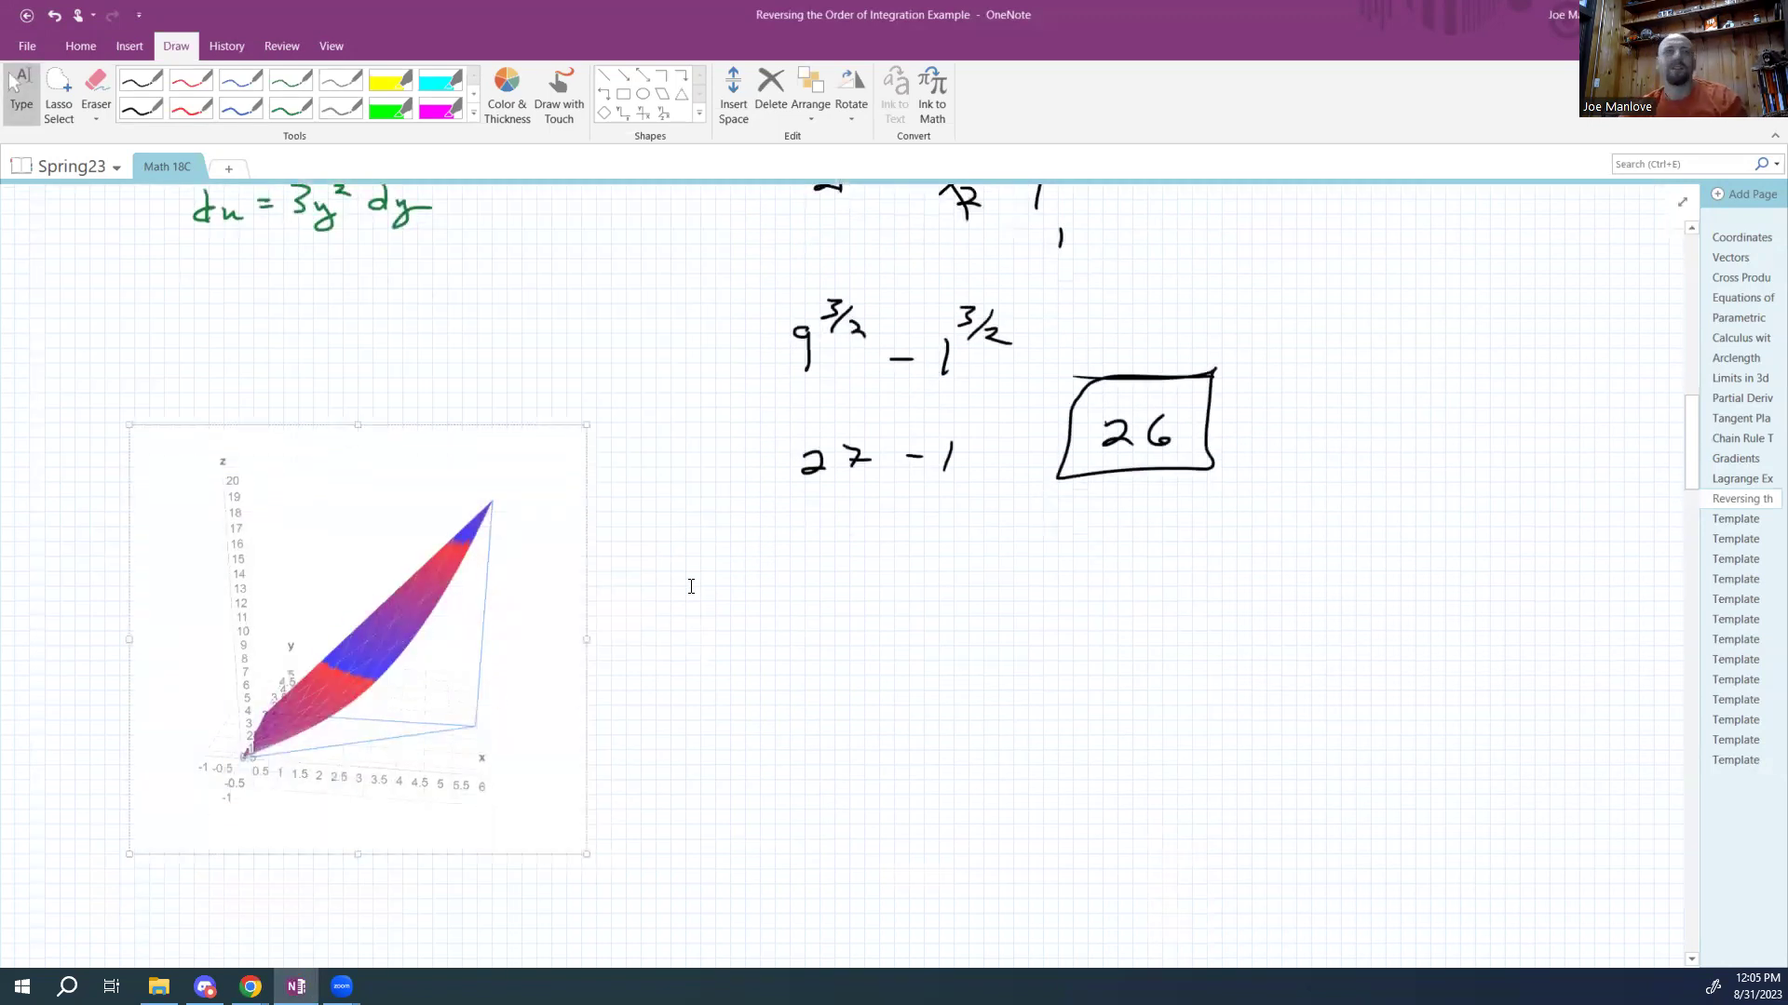
click(141, 109)
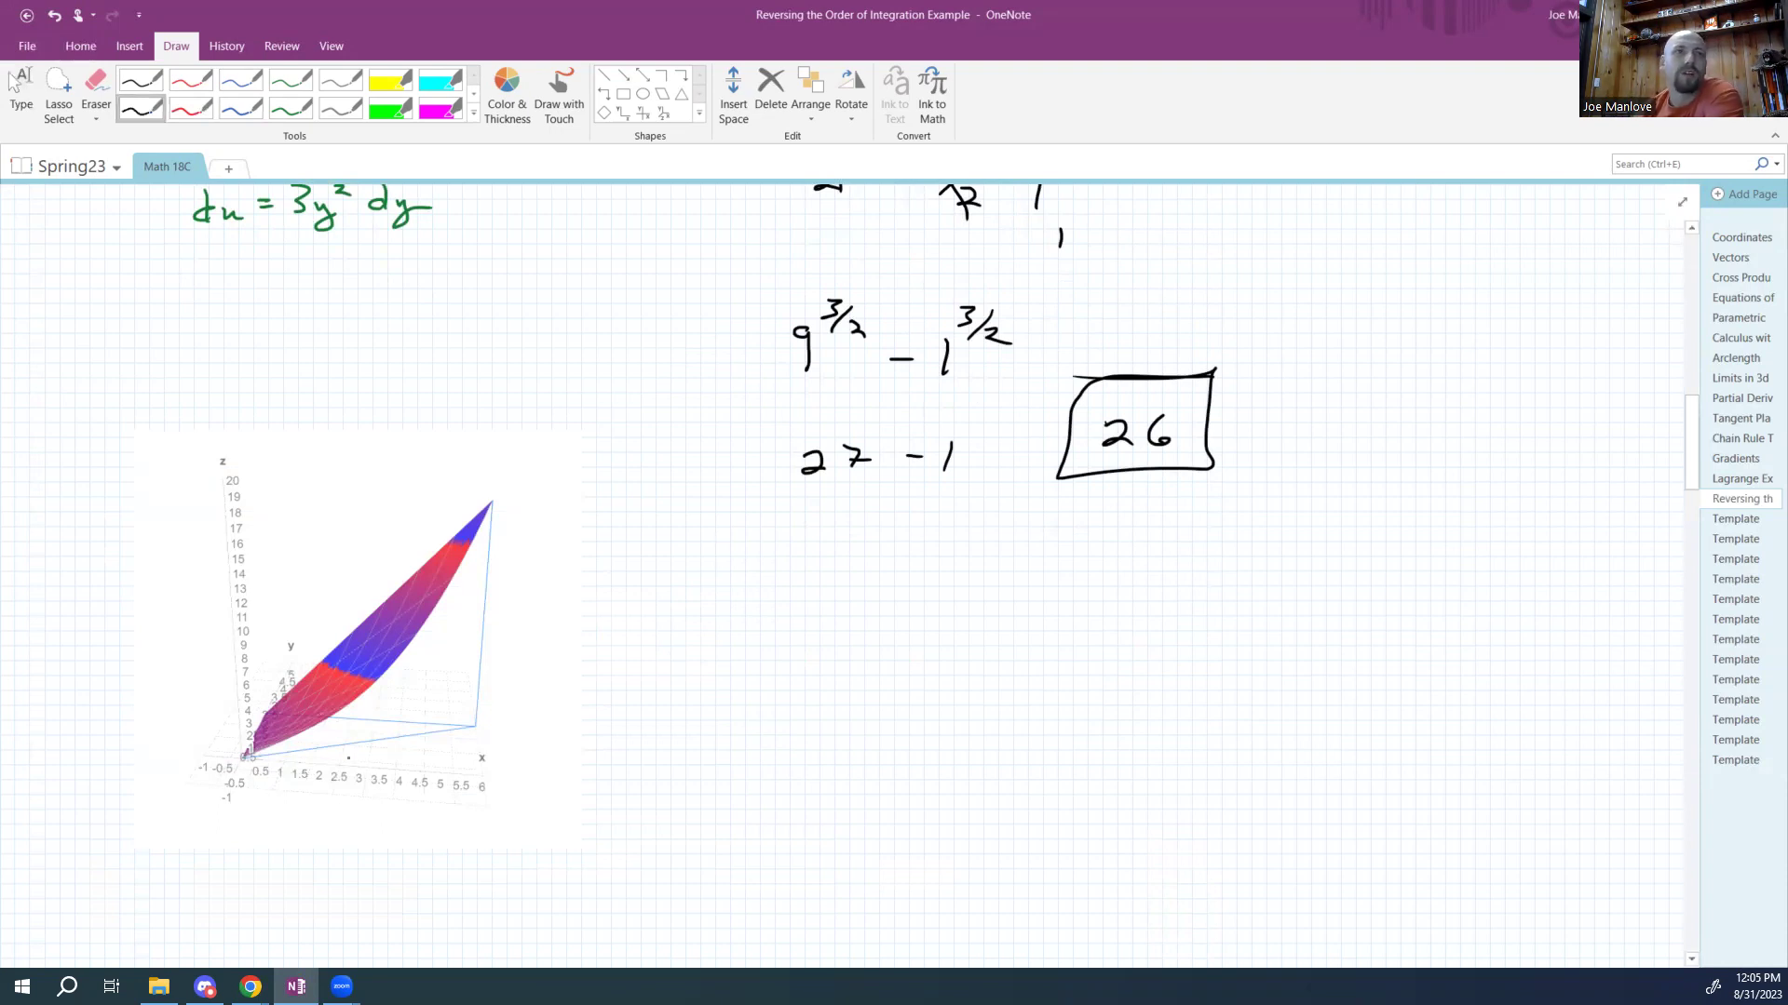
Draw braces on the plot labelled 6 along x, 2 for the width and 18 for the height.
mouse_move(247, 762)
mouse_down()
mouse_move(329, 793)
mouse_move(456, 780)
mouse_up()
drag(361, 814, 371, 823)
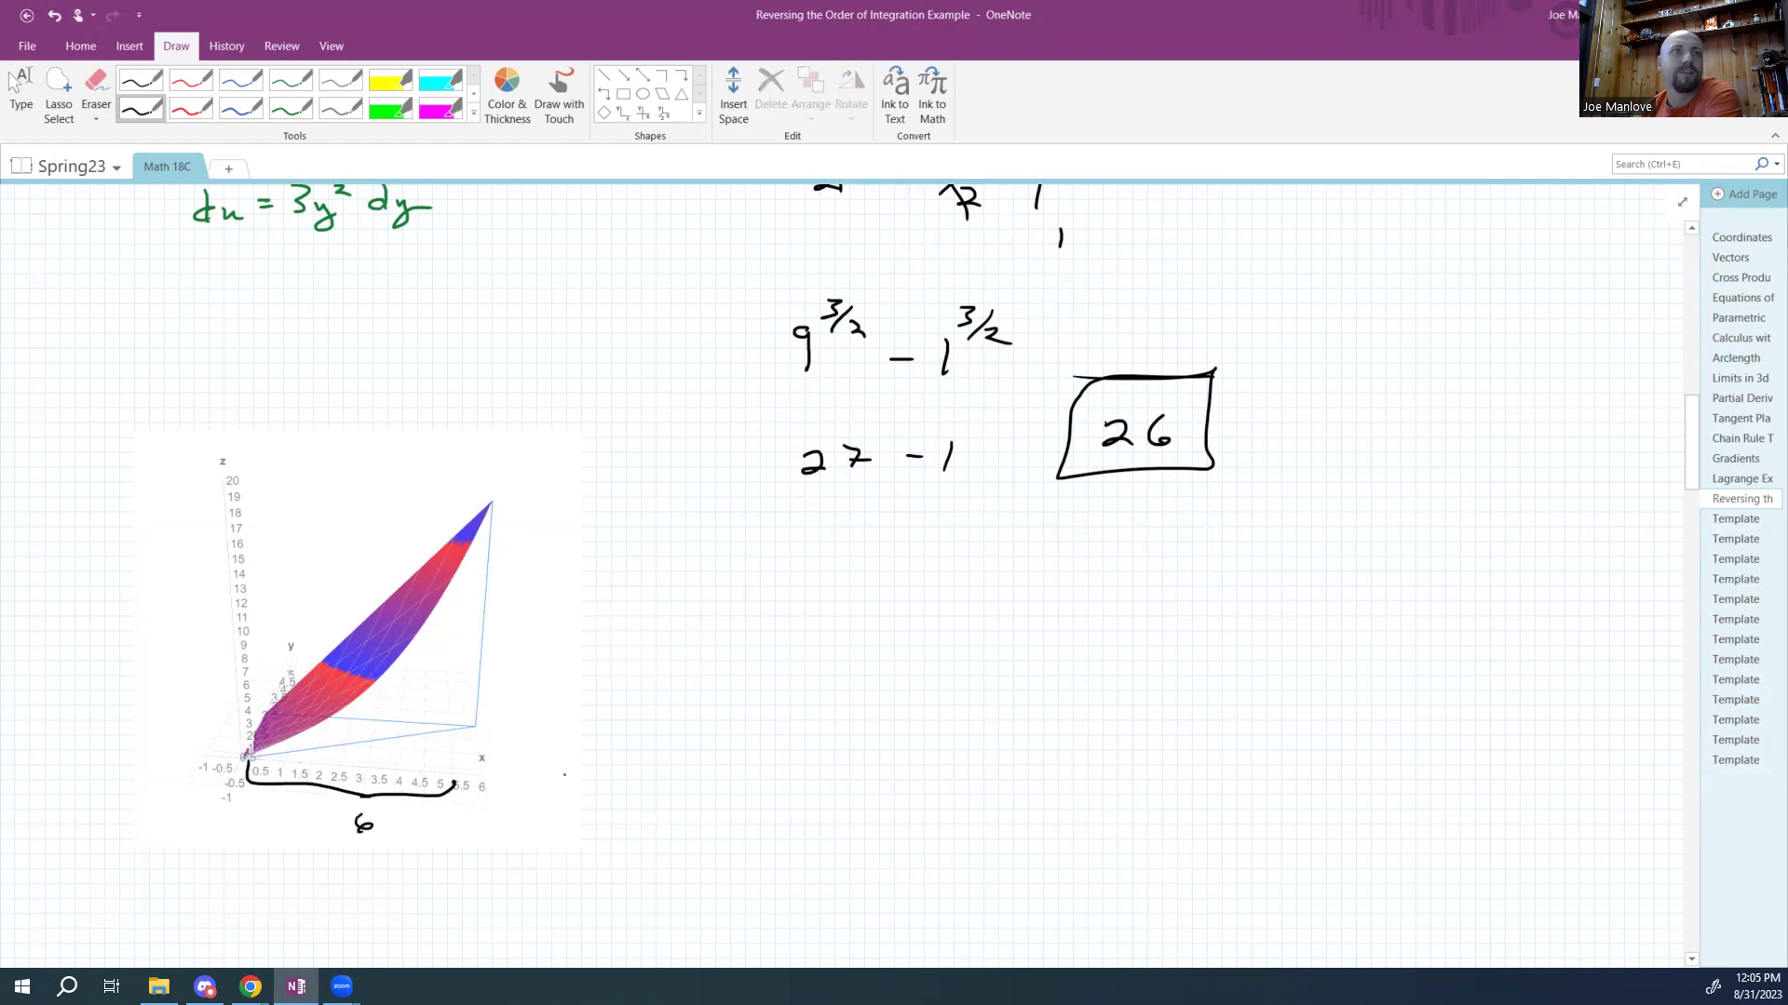
mouse_move(487, 726)
mouse_down()
mouse_move(491, 773)
mouse_move(537, 764)
mouse_up()
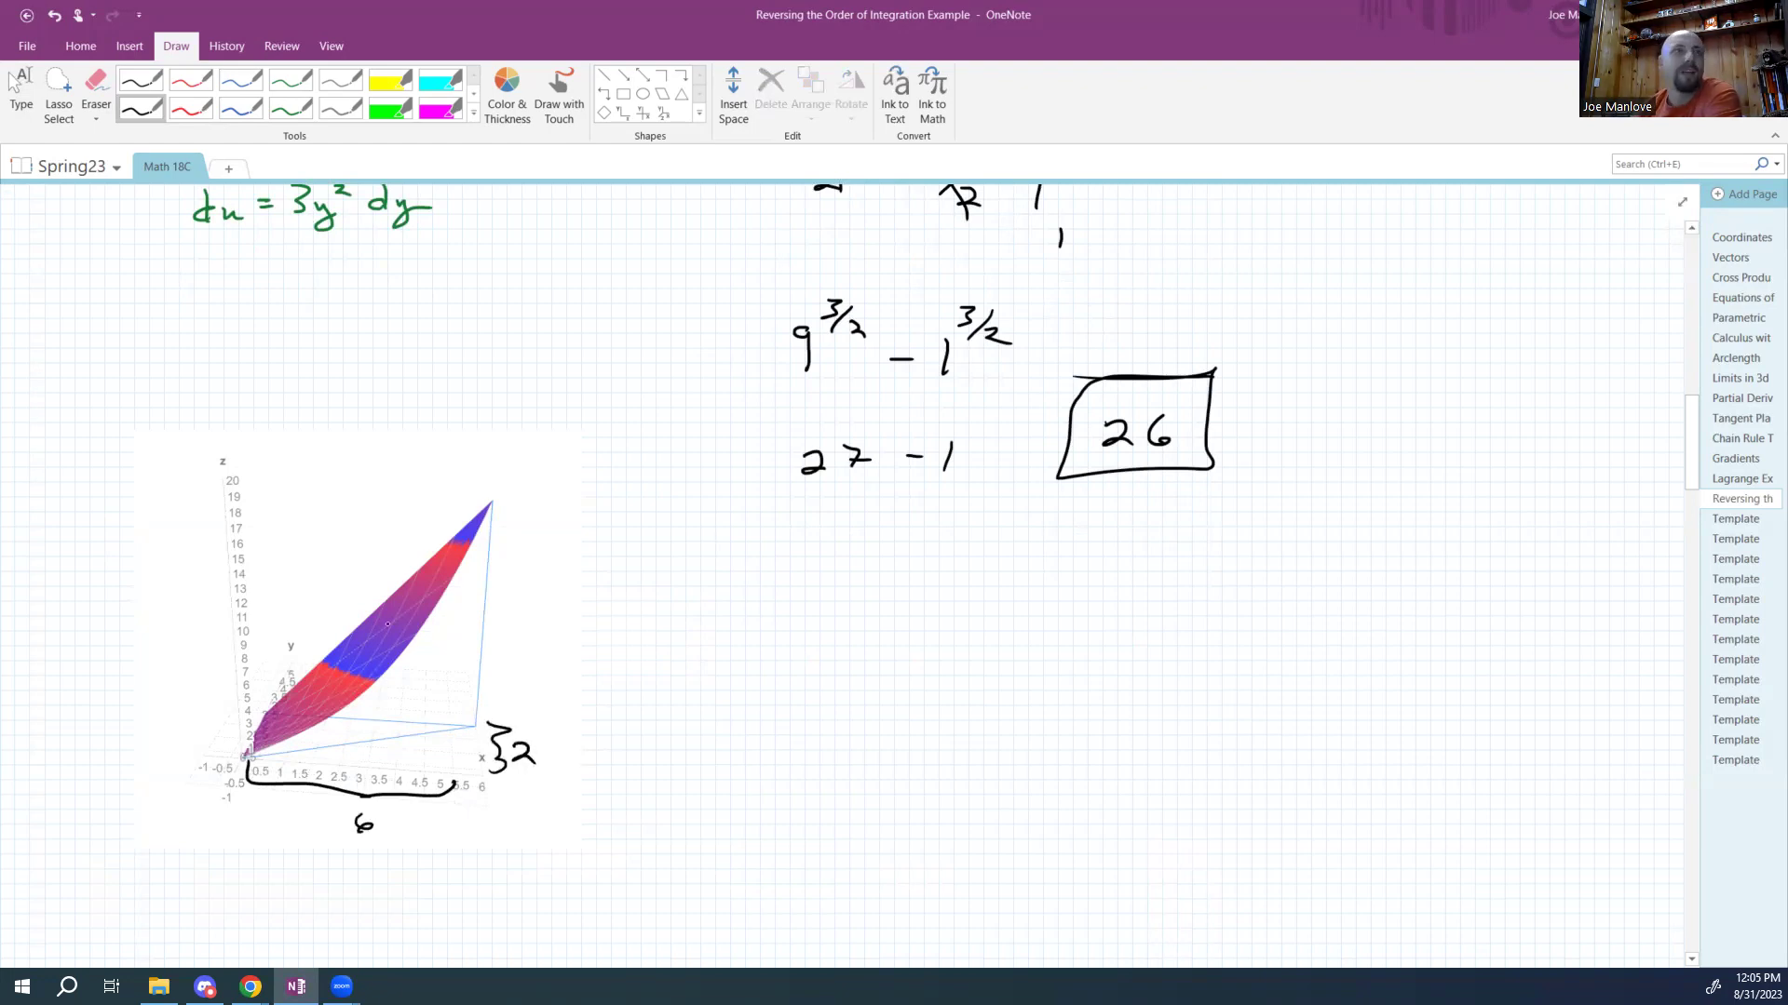
mouse_move(508, 508)
mouse_down()
mouse_move(504, 696)
mouse_move(466, 708)
mouse_up()
mouse_move(529, 612)
mouse_down()
mouse_move(525, 630)
mouse_move(544, 622)
mouse_up()
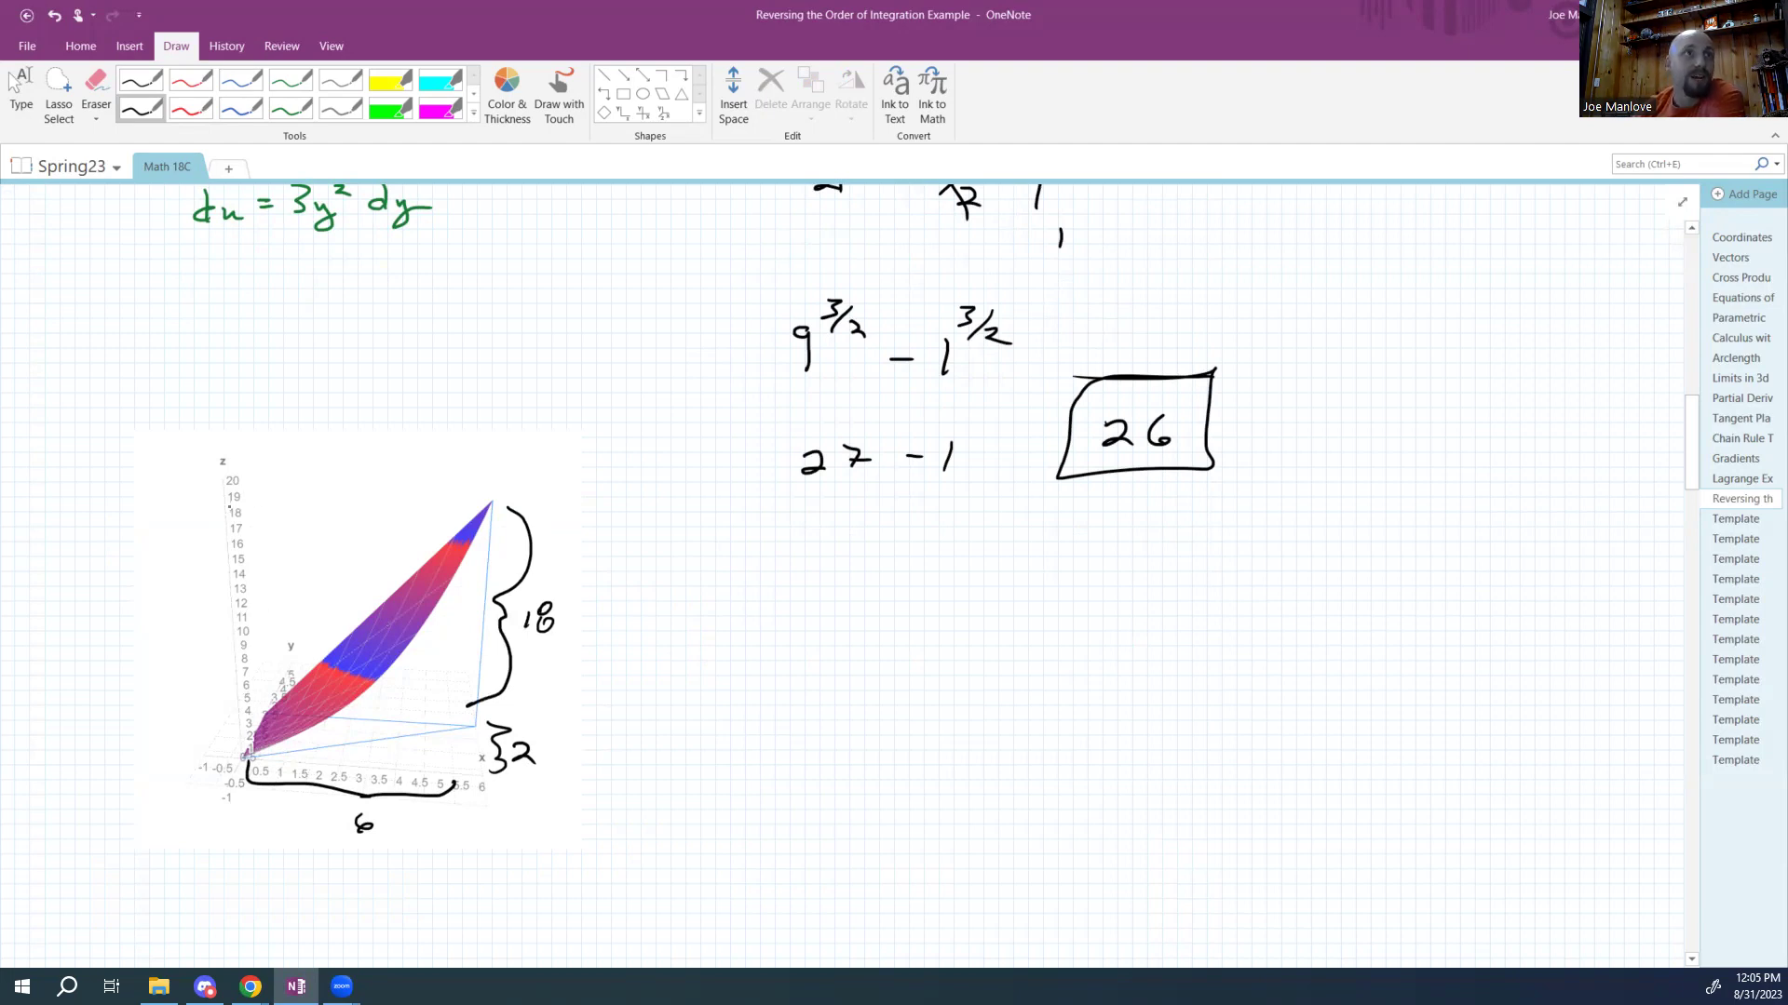
Sketch bounding-box top and side edges around the graph, then erase them.
mouse_move(223, 513)
mouse_down()
mouse_move(261, 480)
mouse_move(491, 486)
mouse_move(479, 525)
mouse_up()
drag(214, 522, 471, 535)
drag(476, 732, 464, 775)
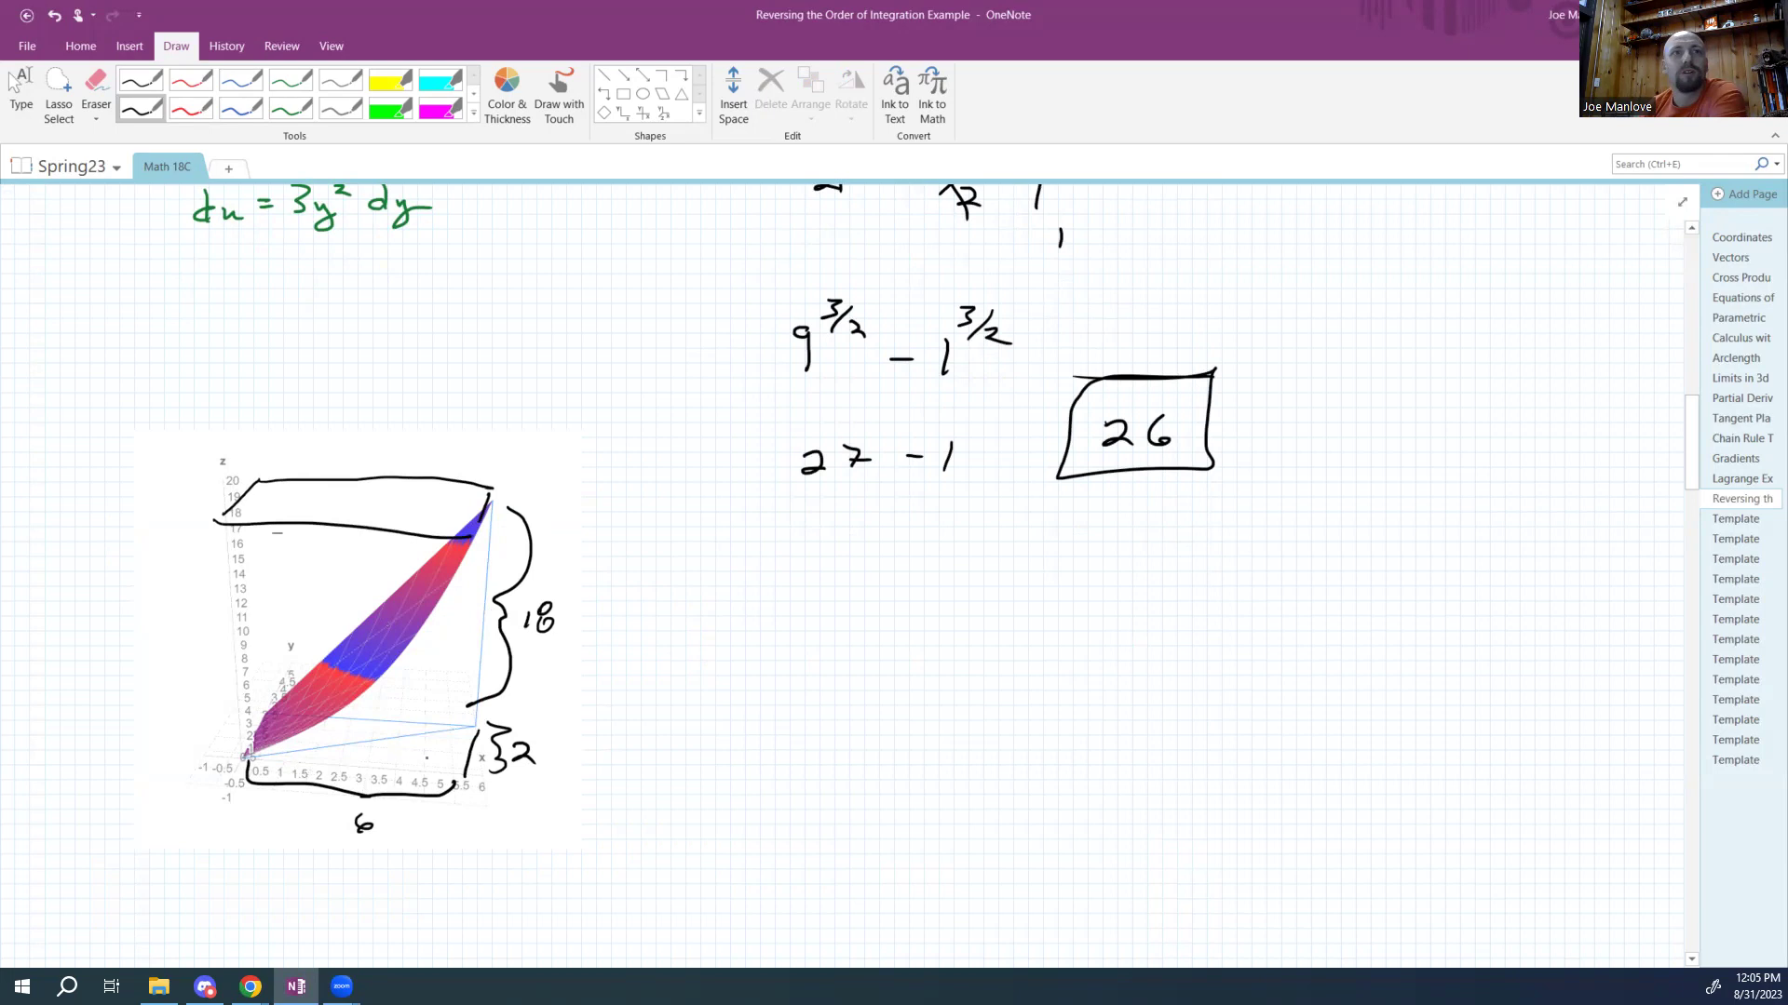
mouse_move(362, 482)
mouse_down()
mouse_move(280, 528)
mouse_move(237, 498)
mouse_up()
drag(462, 767, 472, 749)
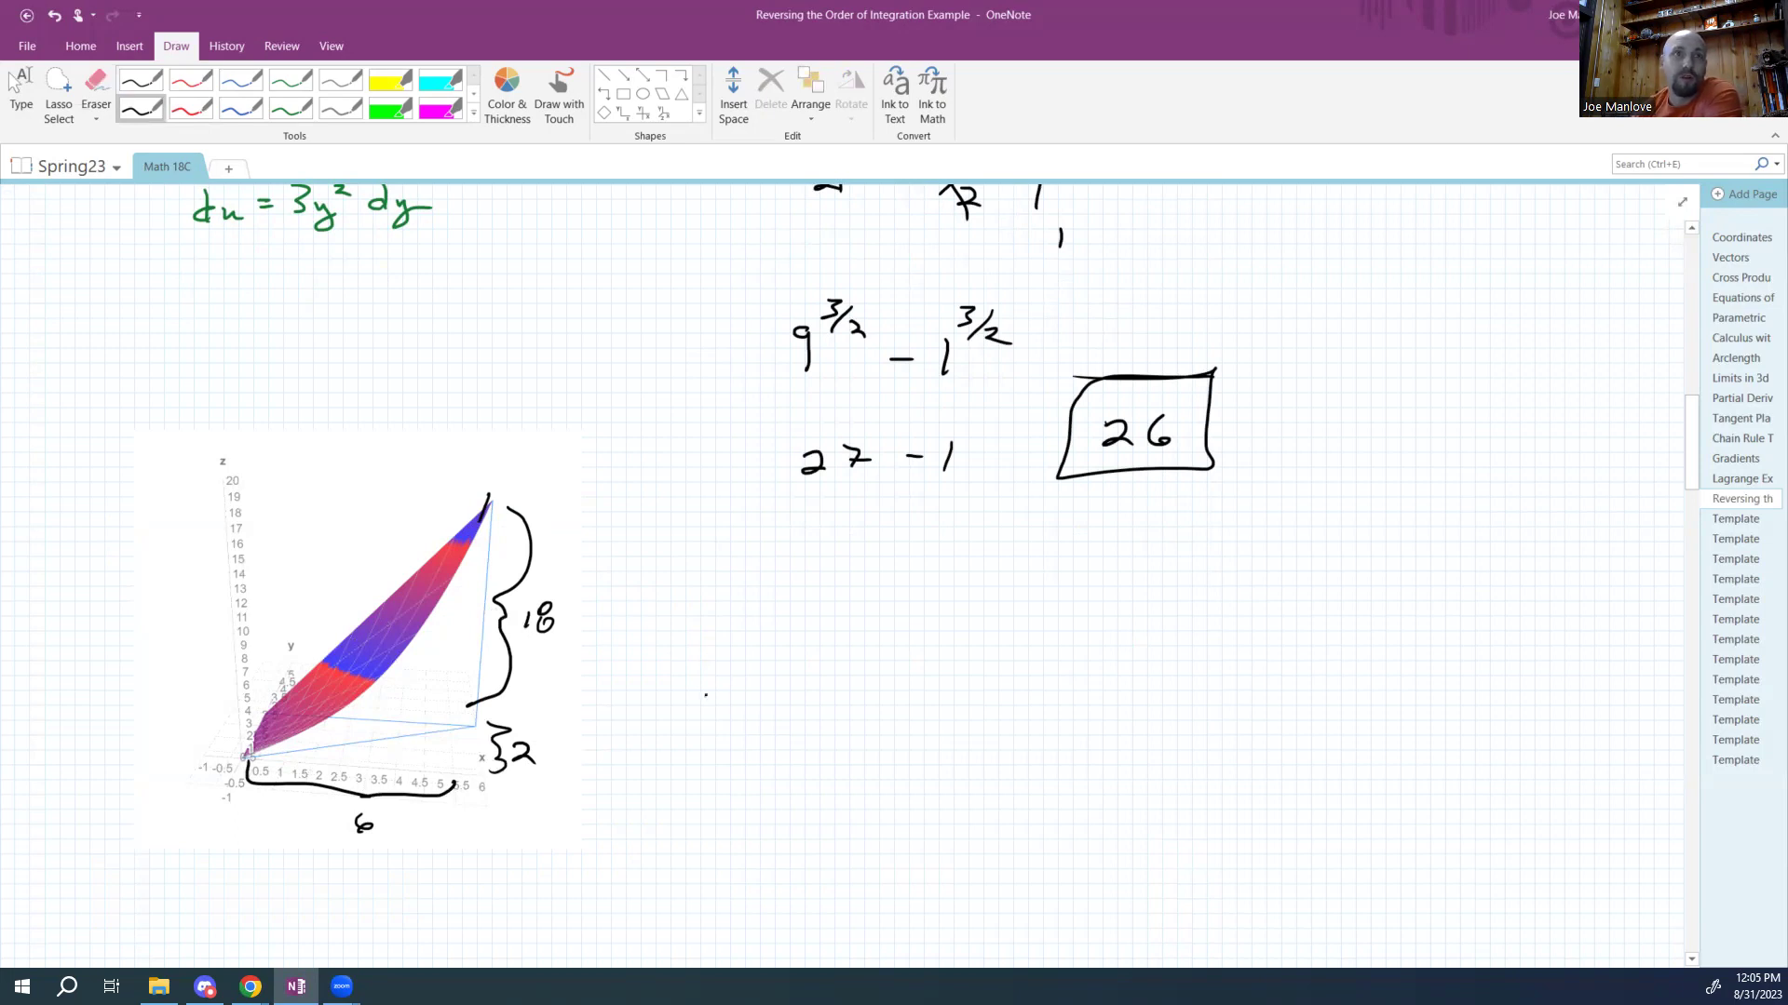
Write the bounding-box volume estimate 2·6·18 beside the plot.
mouse_move(700, 697)
mouse_down()
mouse_move(726, 717)
mouse_move(823, 698)
mouse_move(754, 713)
mouse_up()
click(737, 705)
click(786, 705)
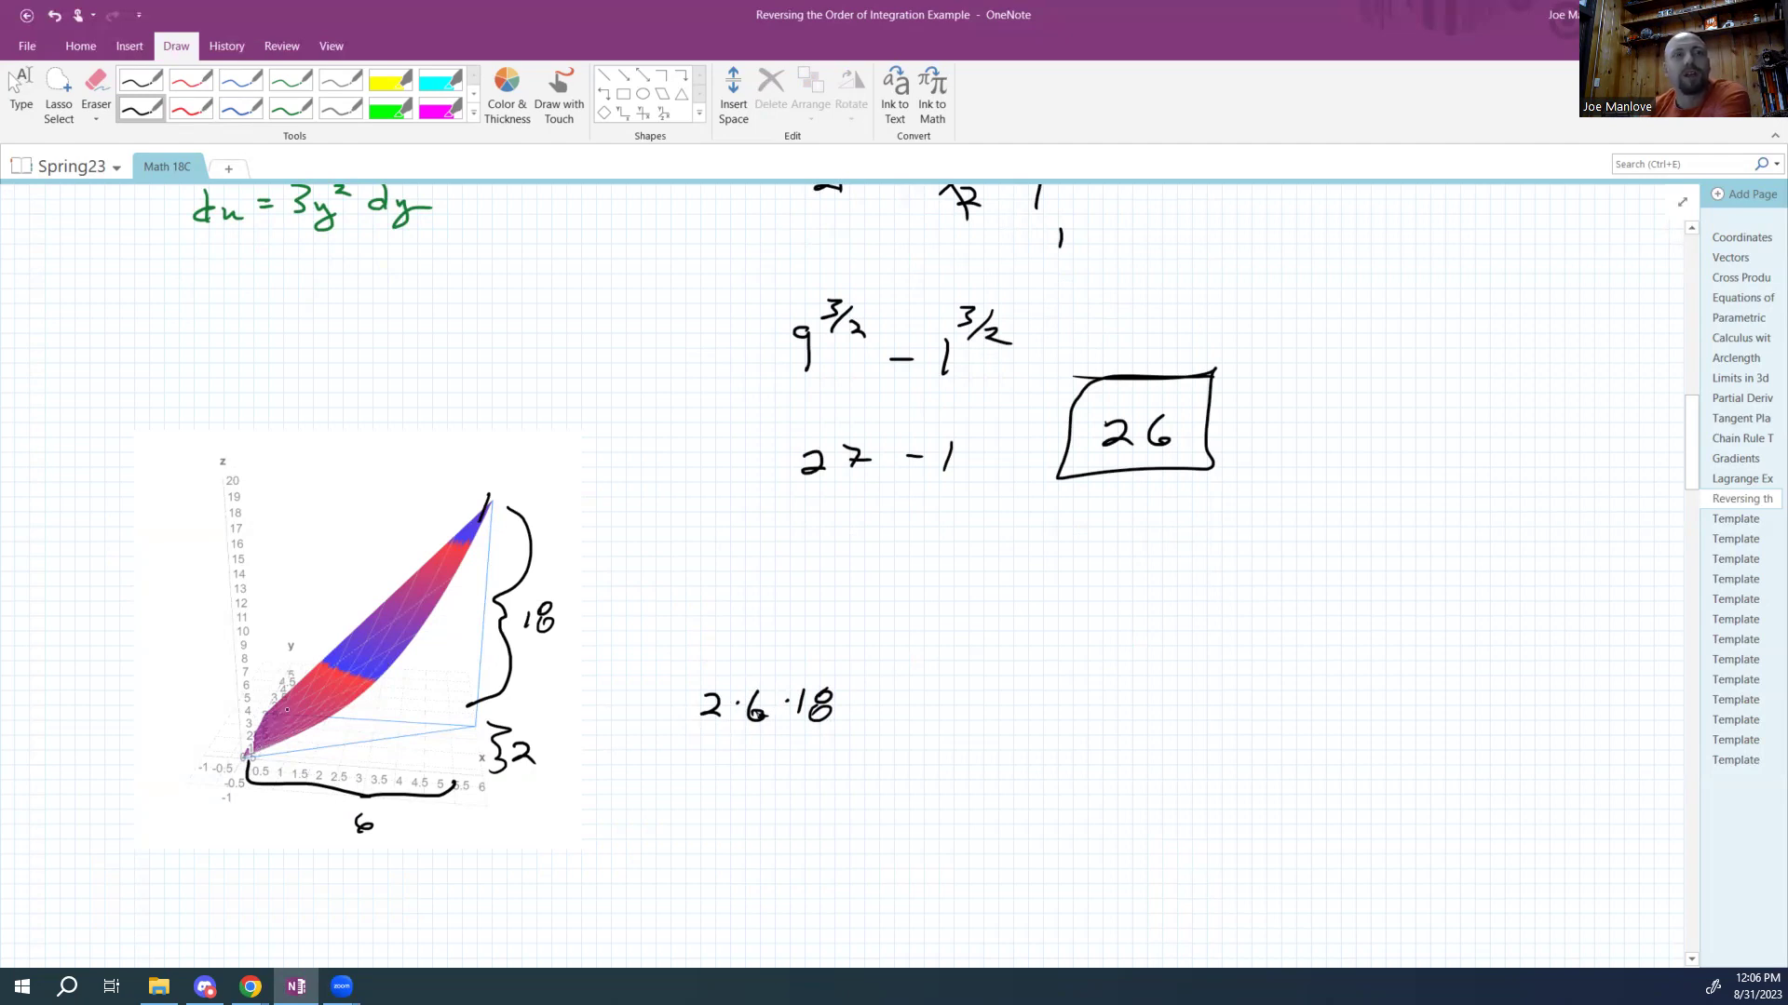
Draw an arrow to the plot's origin with the note A + B, 1 and 2 beside it.
drag(162, 752, 248, 744)
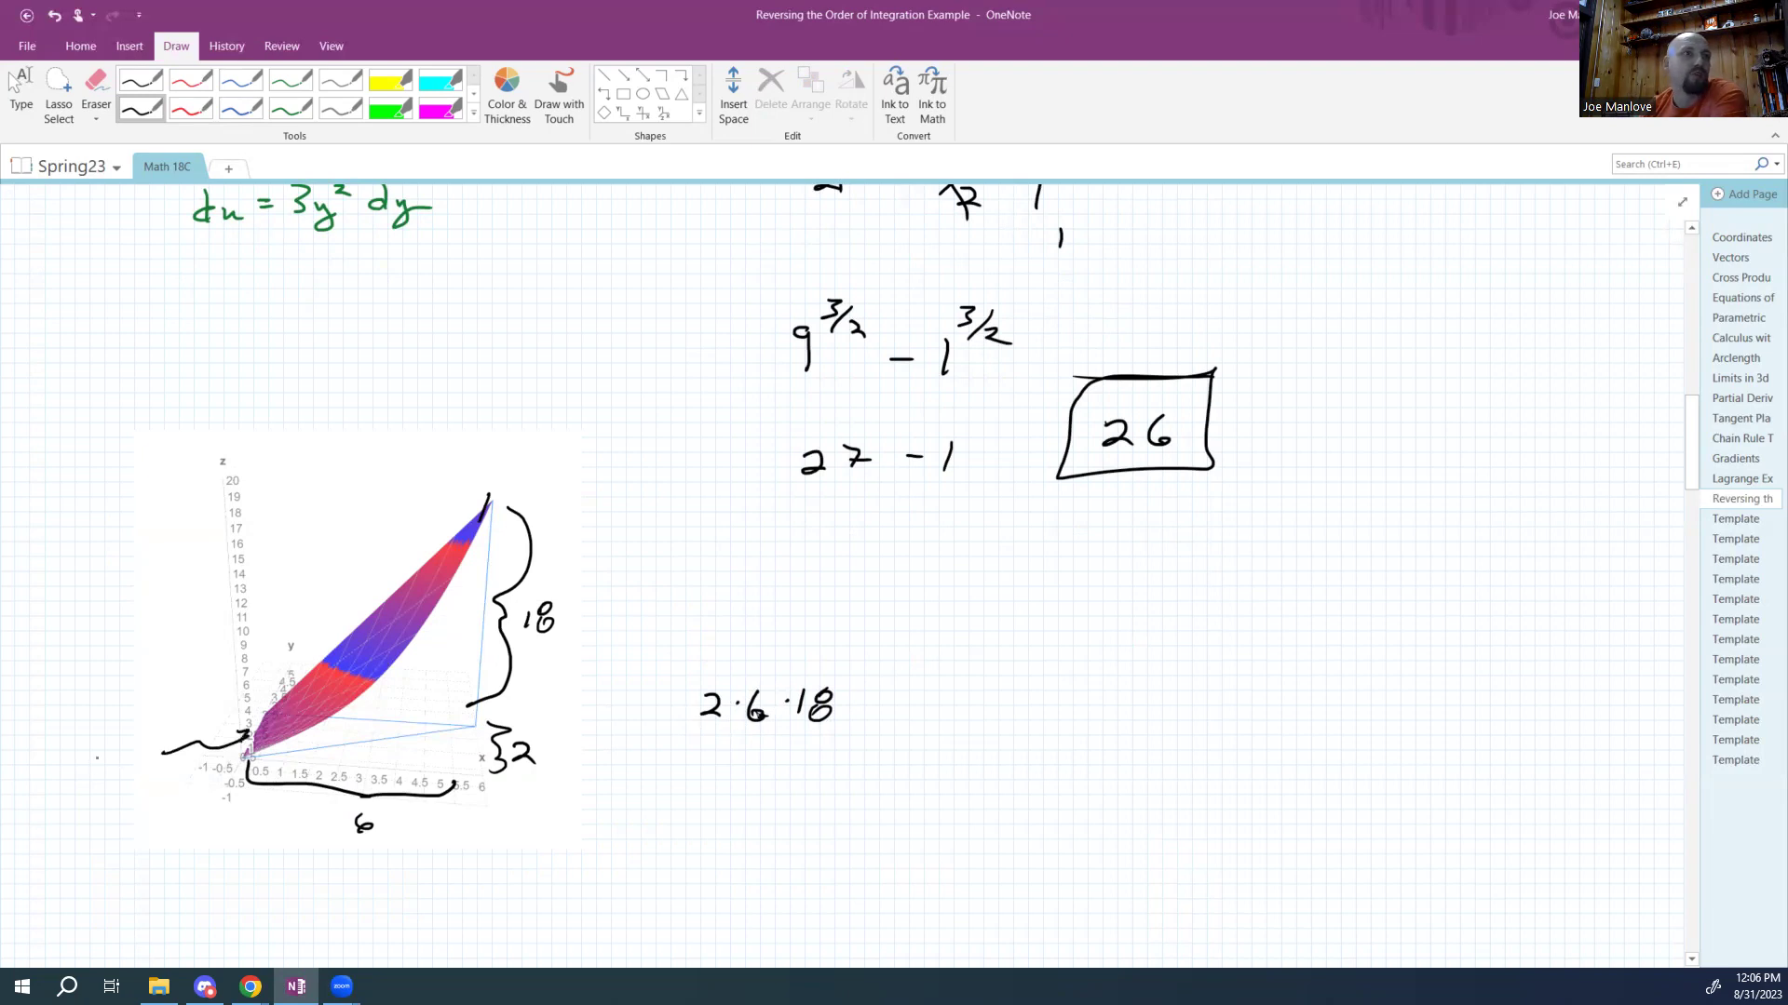
mouse_move(86, 775)
mouse_down()
mouse_move(152, 735)
mouse_move(116, 797)
mouse_move(155, 787)
mouse_up()
click(125, 756)
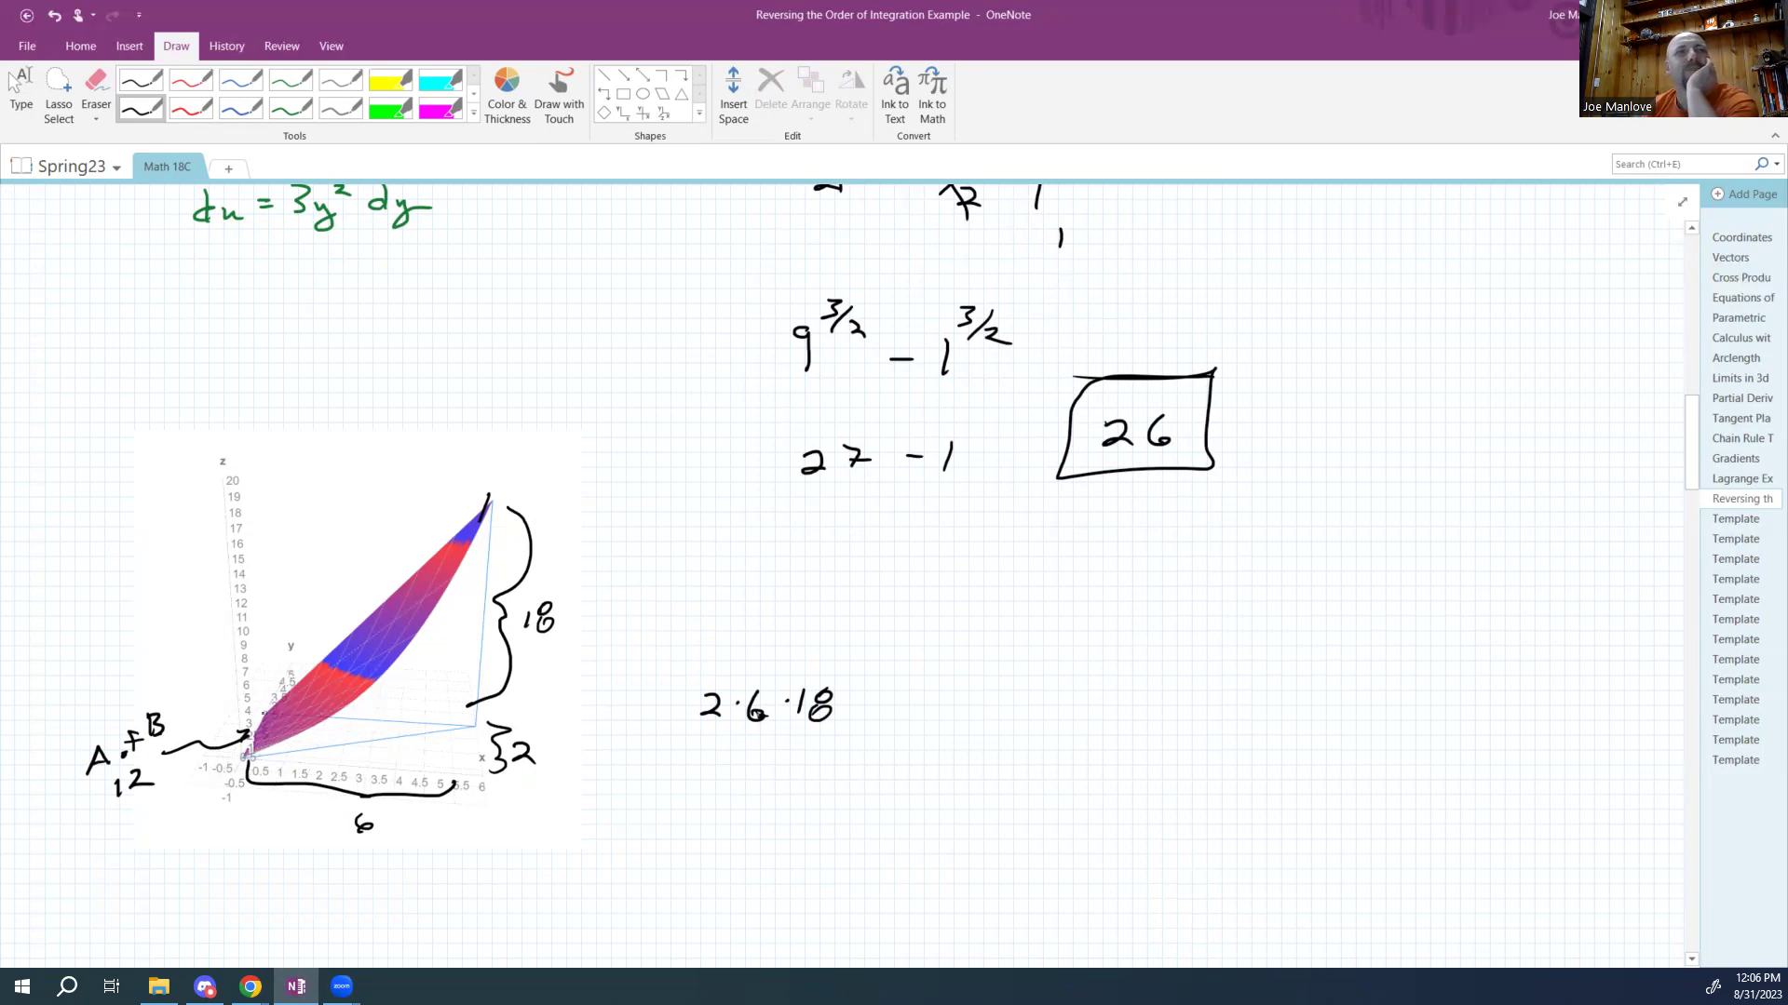
Sketch a vertical box edge and top corner on the graph, then erase them.
drag(257, 507, 266, 717)
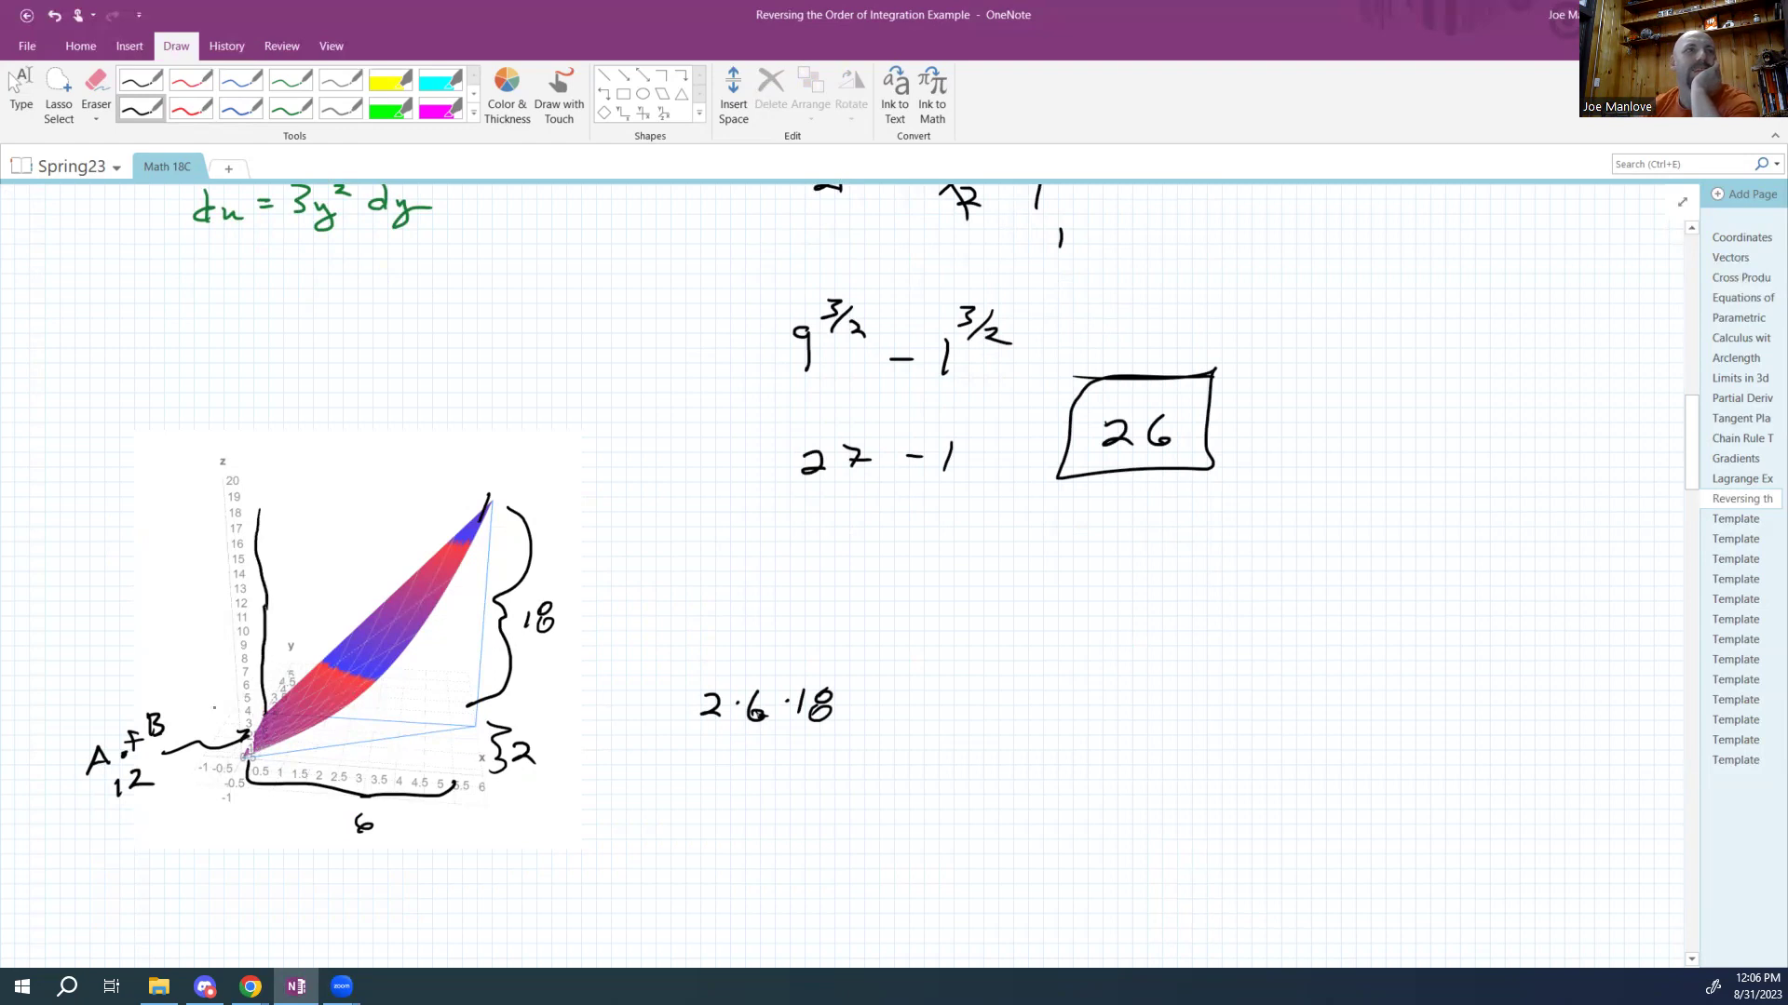
mouse_move(258, 500)
mouse_down()
mouse_move(253, 484)
mouse_move(258, 520)
mouse_move(226, 511)
mouse_move(493, 496)
mouse_move(232, 528)
mouse_up()
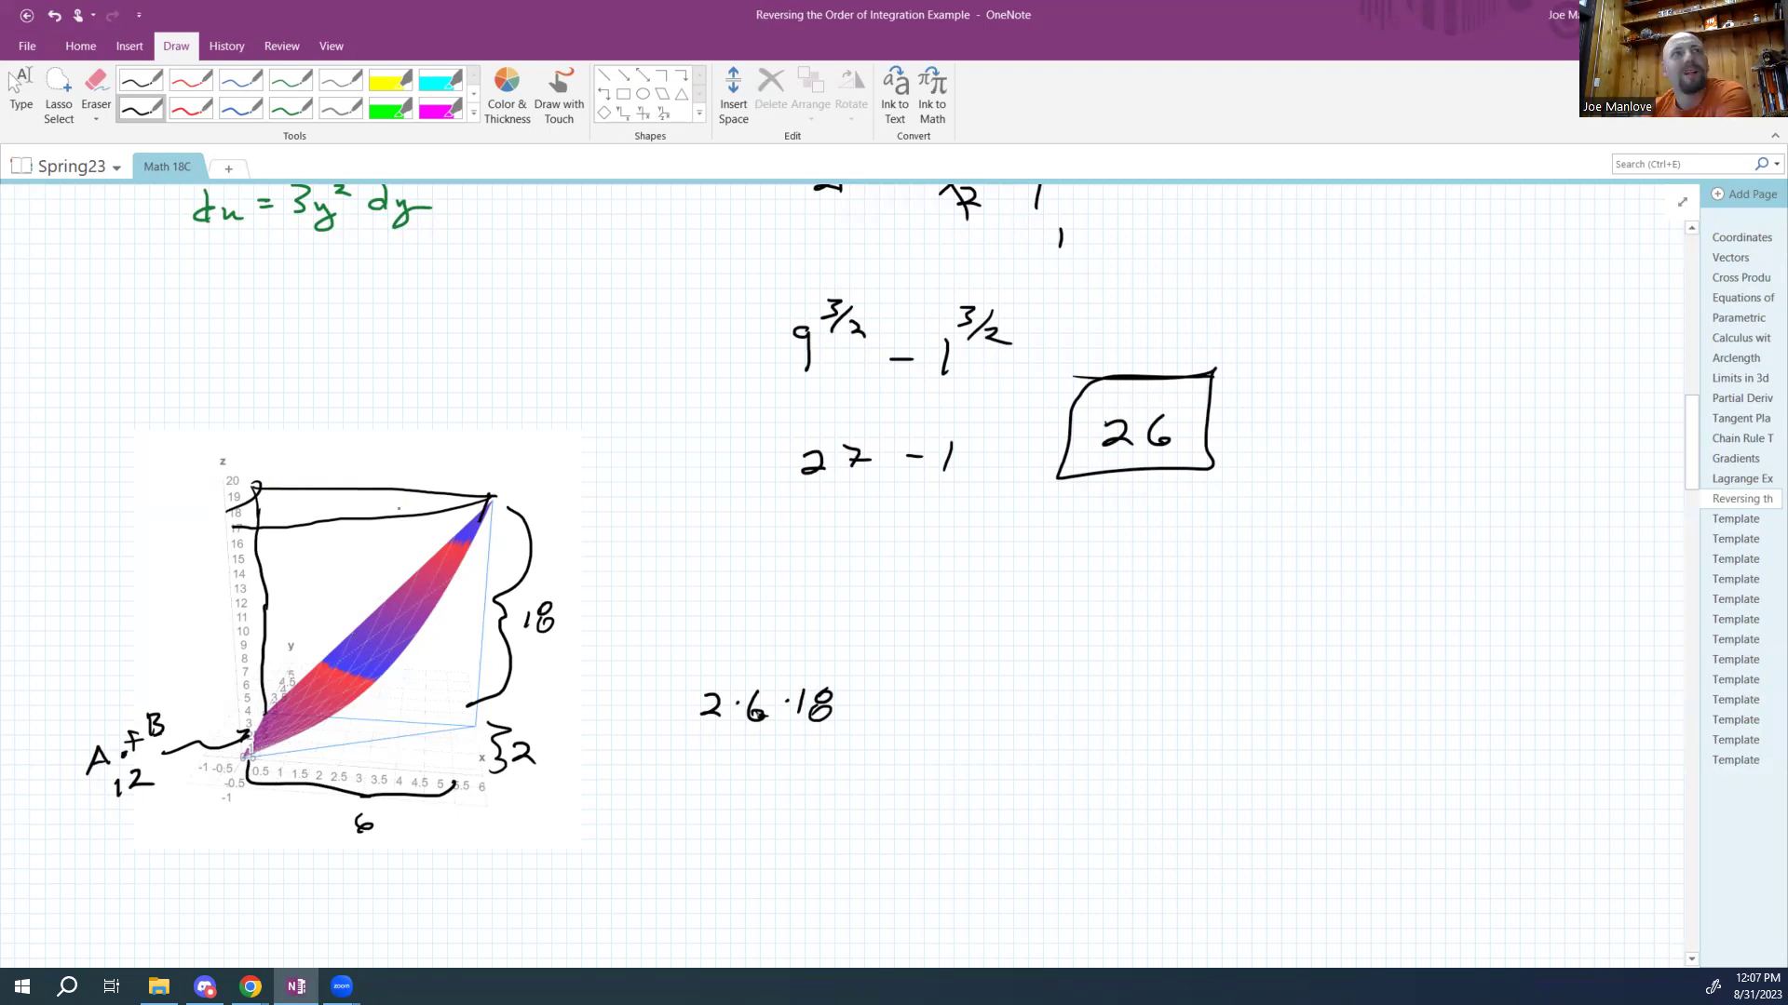
mouse_move(396, 507)
mouse_down()
mouse_move(272, 511)
mouse_move(301, 598)
mouse_move(291, 622)
mouse_up()
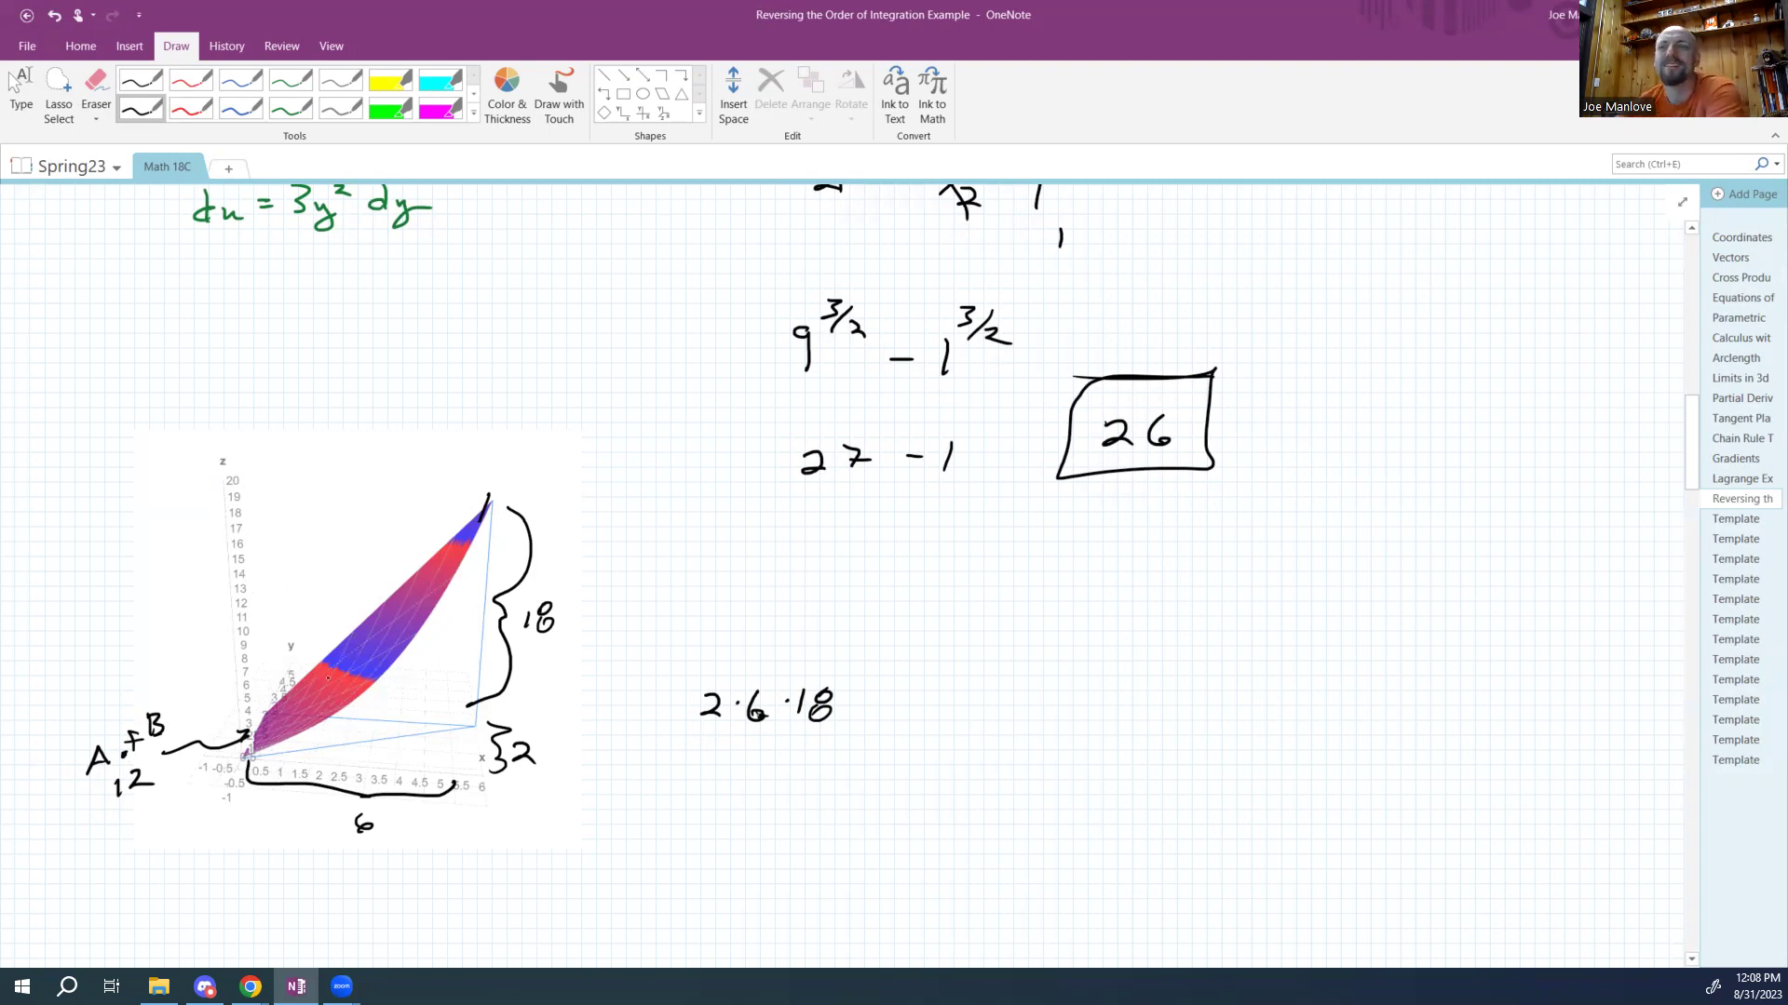
Switch back to Type mode and scroll up to the page title and original integral.
click(20, 93)
scroll(857, 591, down, 1)
scroll(856, 591, up, 6)
scroll(856, 594, up, 7)
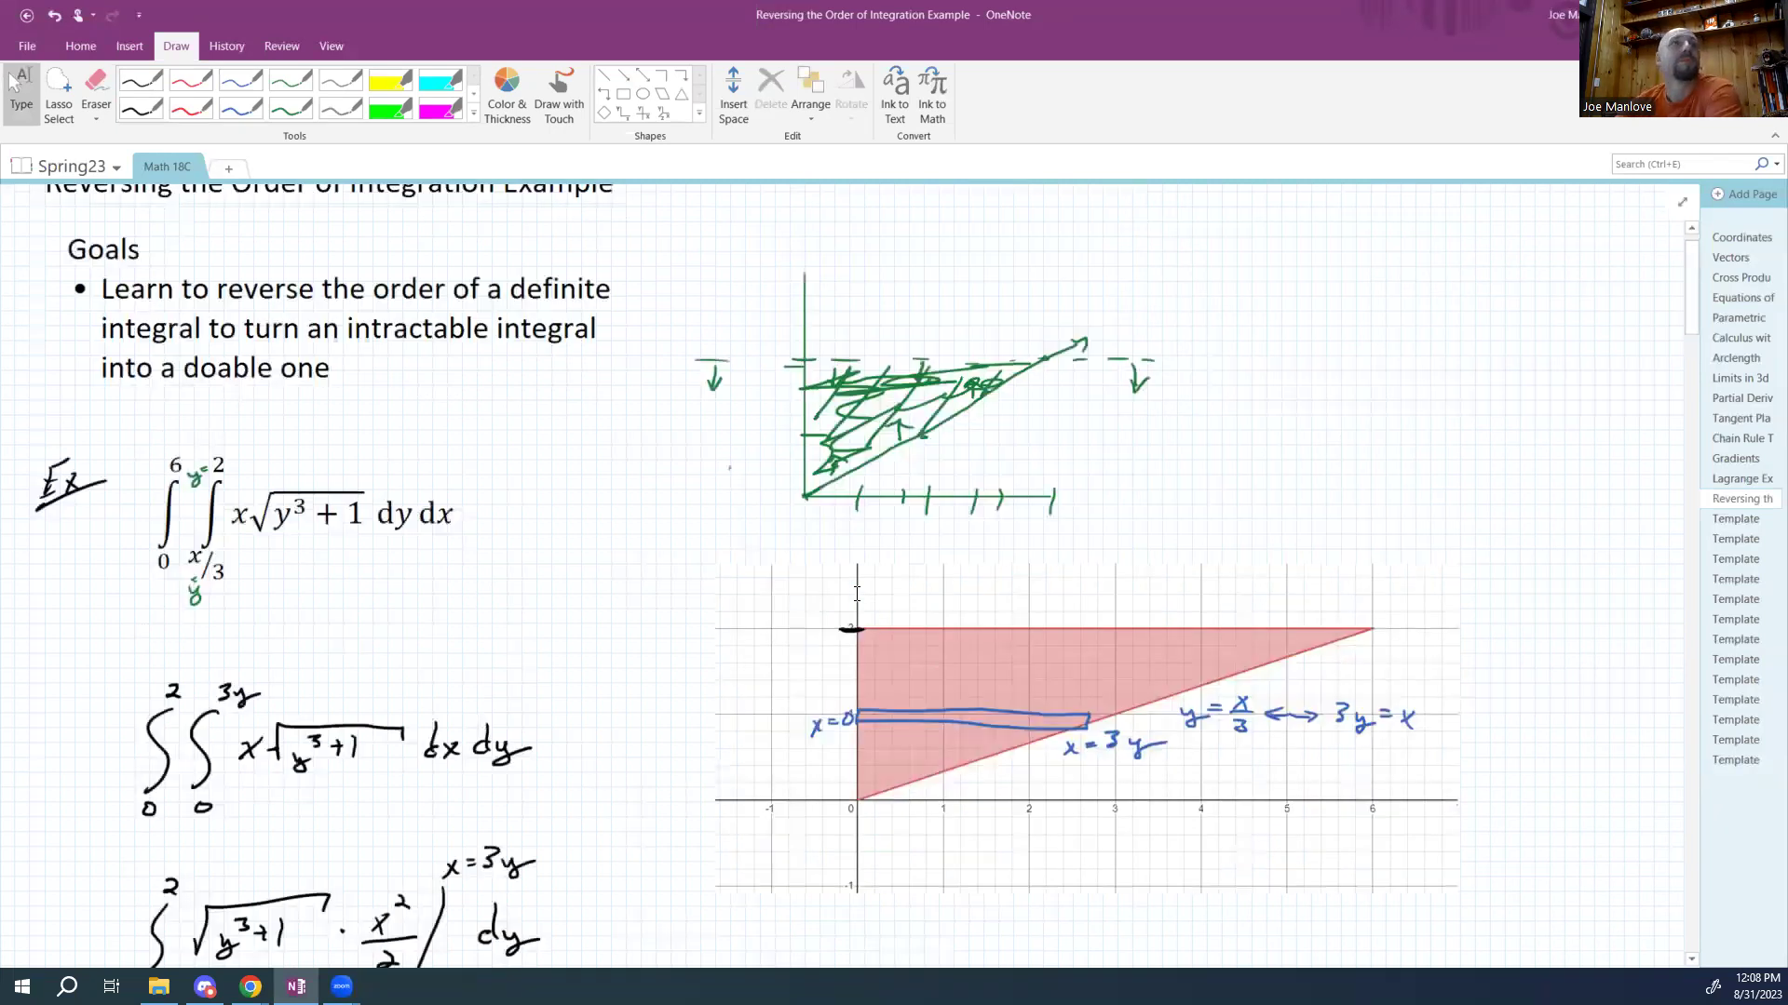